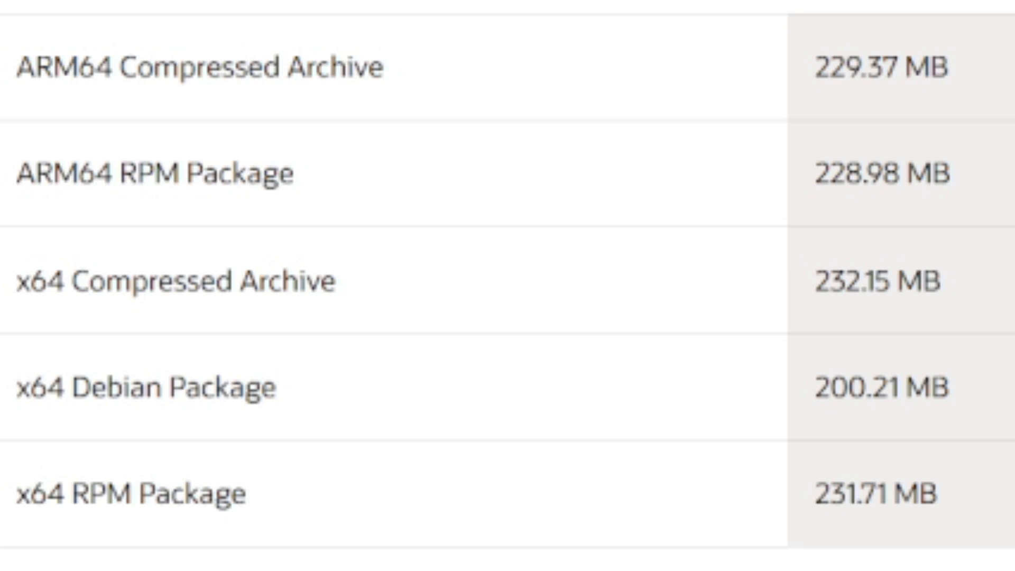
- Show the Windows builds of the JDK and download the installer jdk-24_windows-x64_bin.exe
scroll(507, 285, "up", 1)
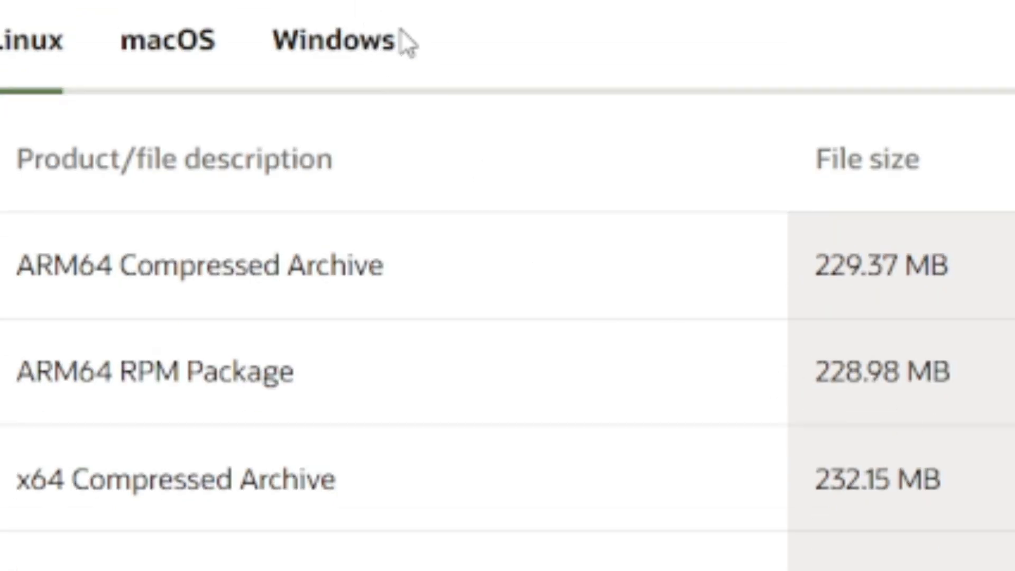
left_click(336, 46)
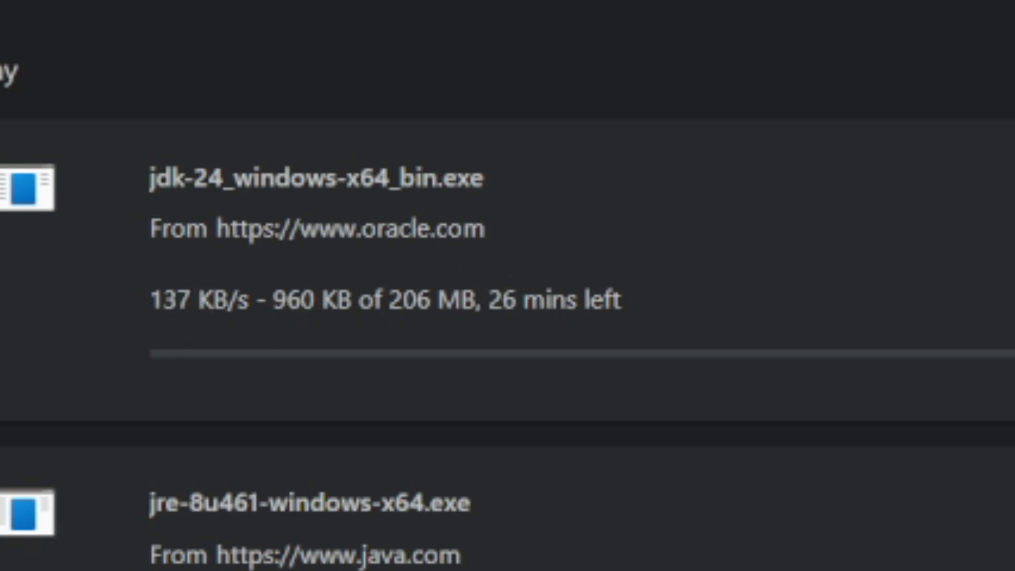
- Search Google for "git" in a new browser tab
left_click(660, 16)
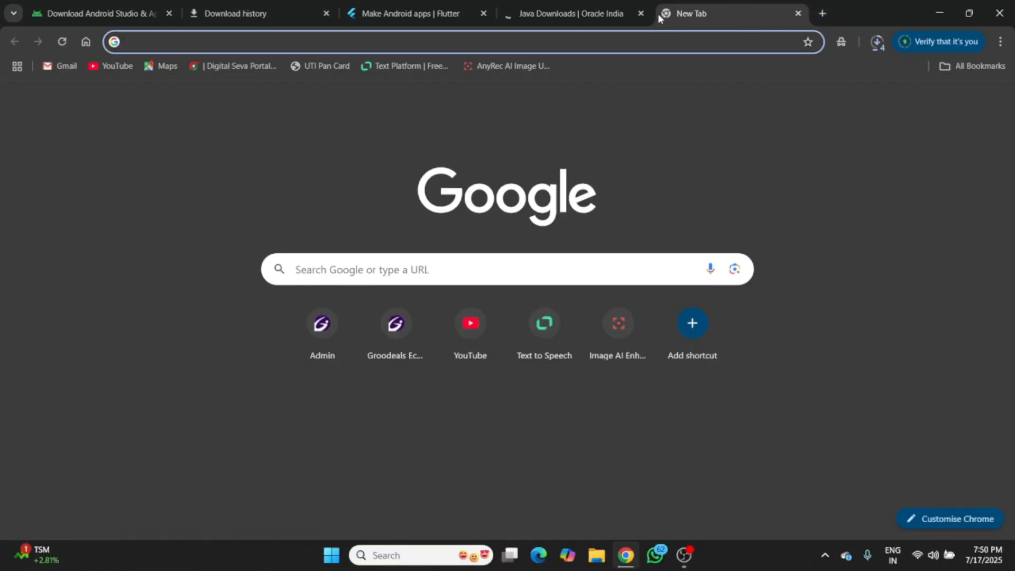
type("gi")
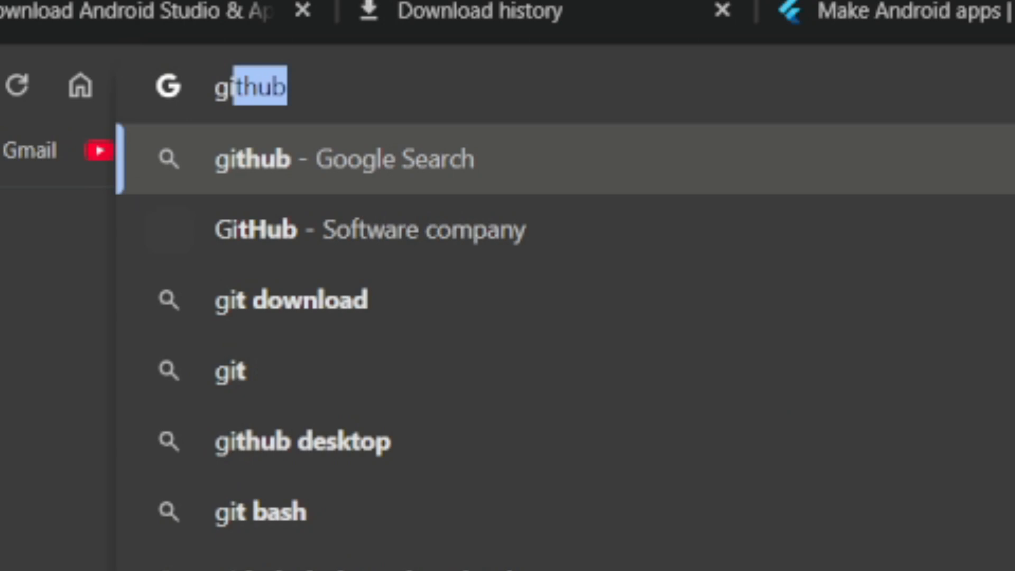
type("ts")
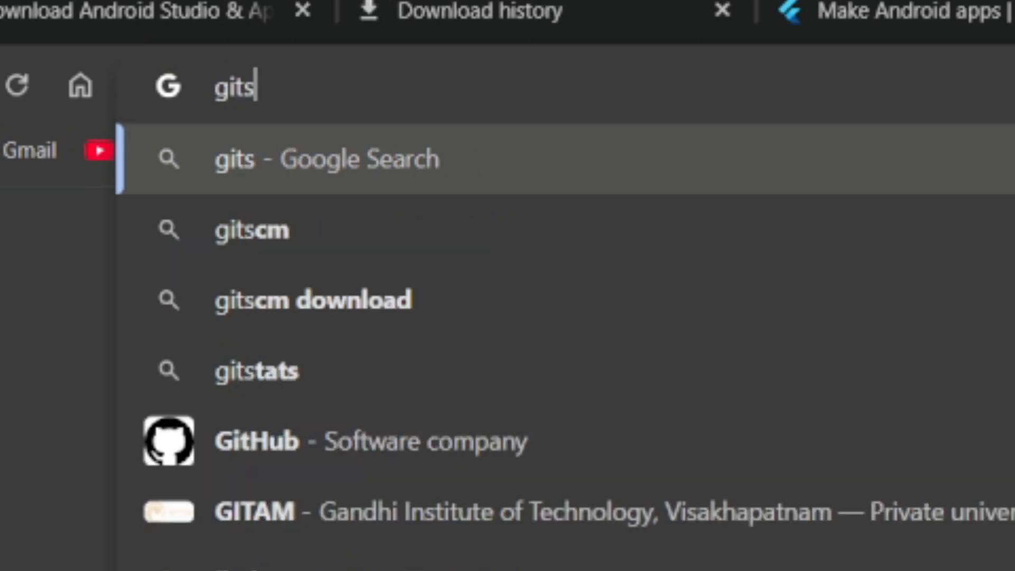
key("BackSpace")
key("Return")
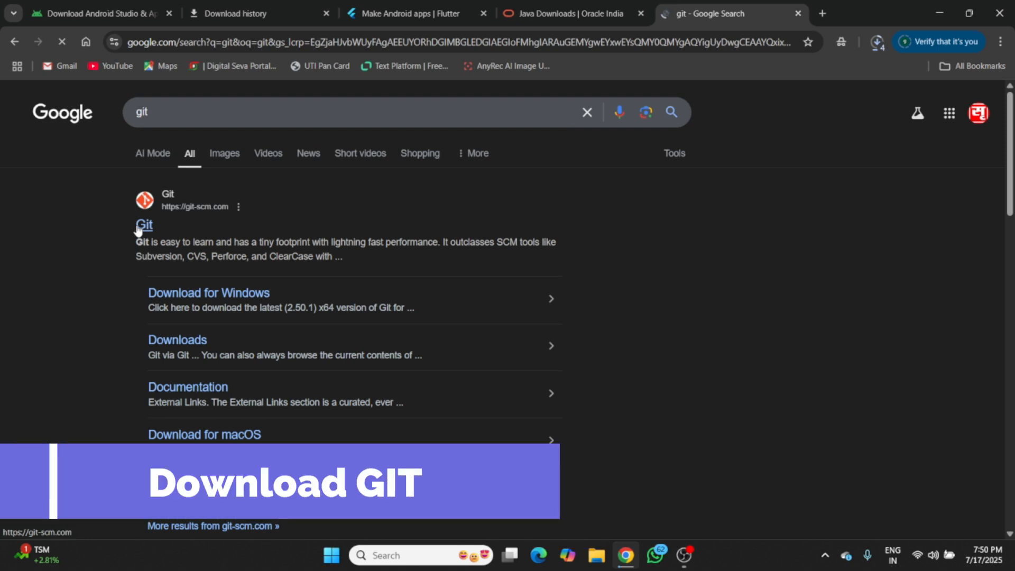
- Open the official git-scm.com site and download the 64-bit Windows installer Git-2.50.1-64-bit.exe
left_click(137, 227)
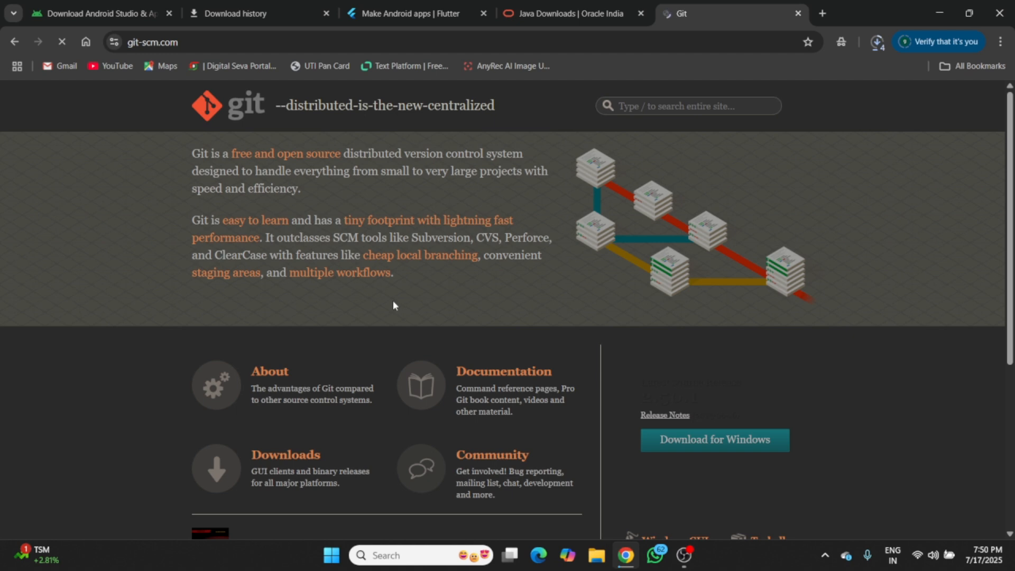
left_click(725, 443)
scroll(604, 426, "down", 5)
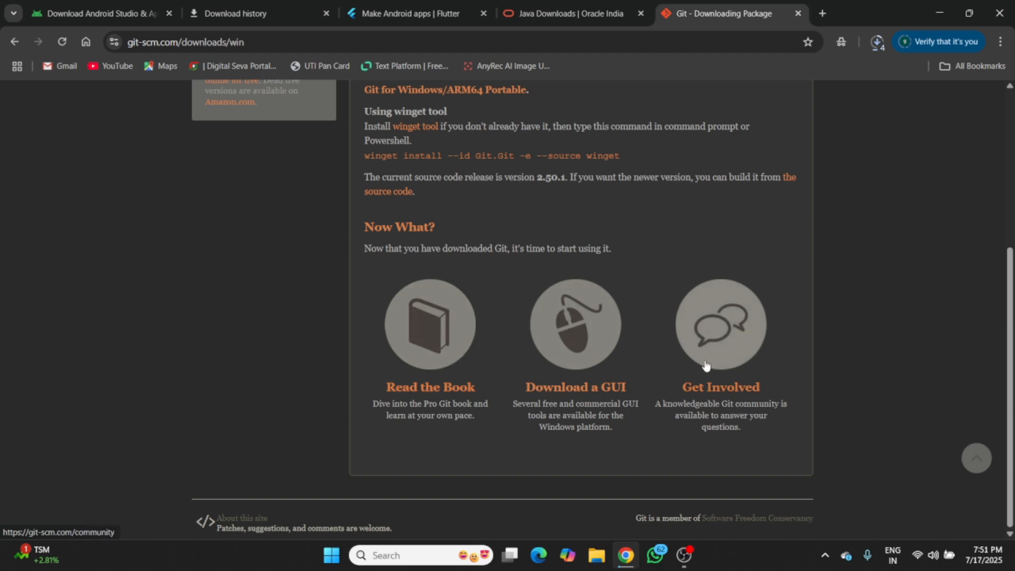
scroll(702, 363, "up", 5)
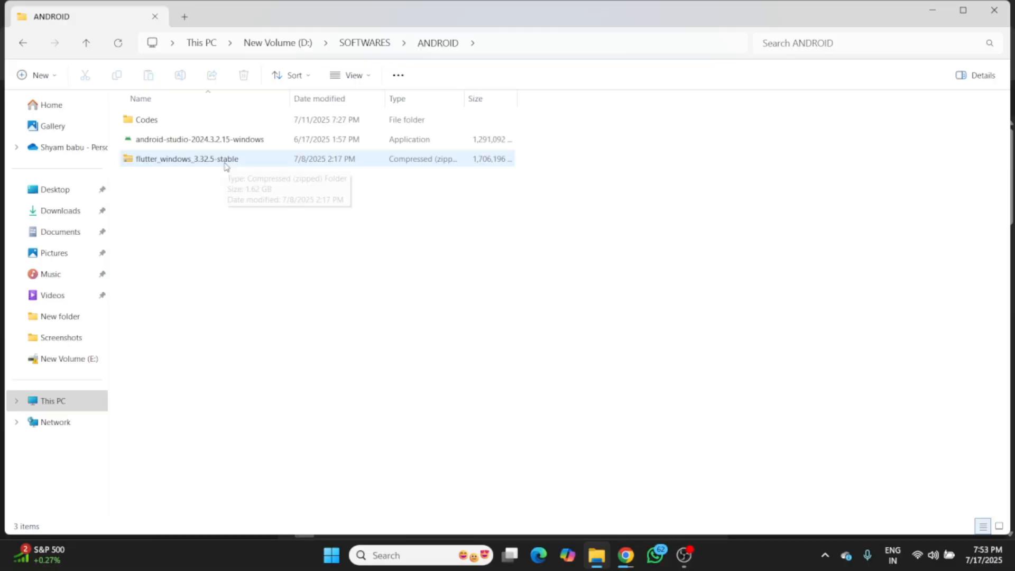
- Switch to File Explorer and copy the flutter_windows_3.32.5-stable archive
left_click(227, 166)
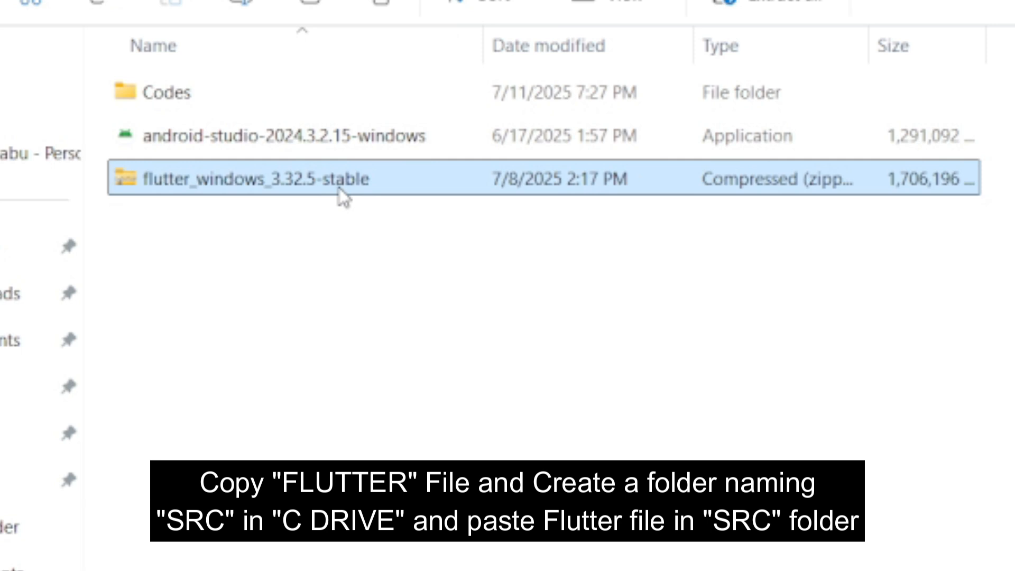
right_click(338, 187)
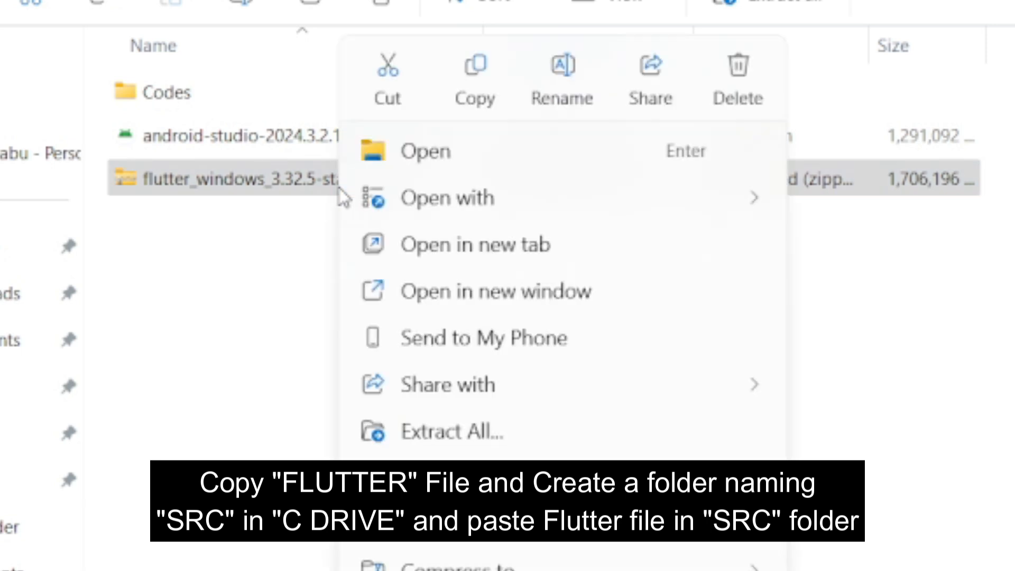
left_click(487, 110)
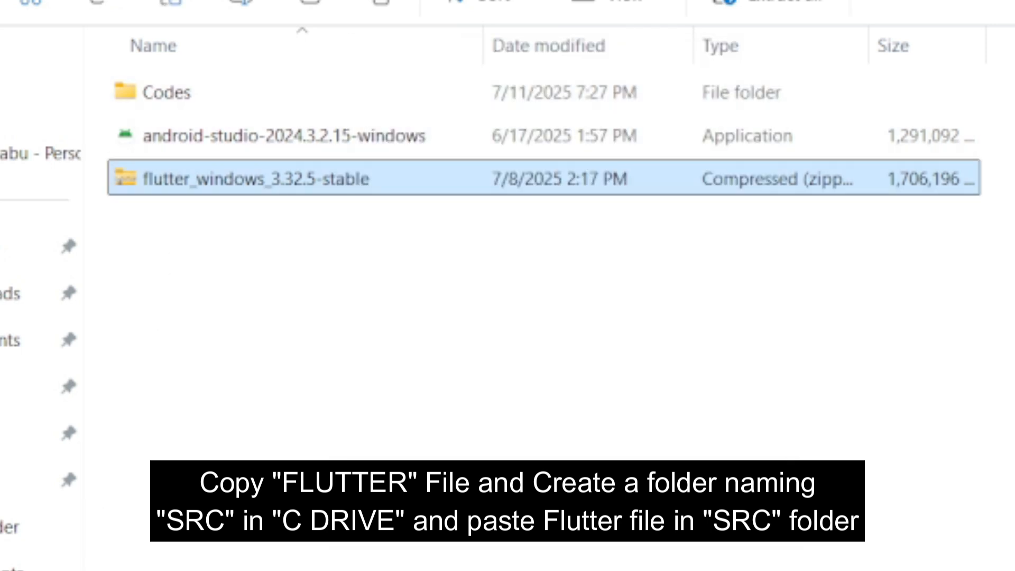
- Create a folder named src in the C: drive and paste the copied Flutter archive into it
double_click(214, 139)
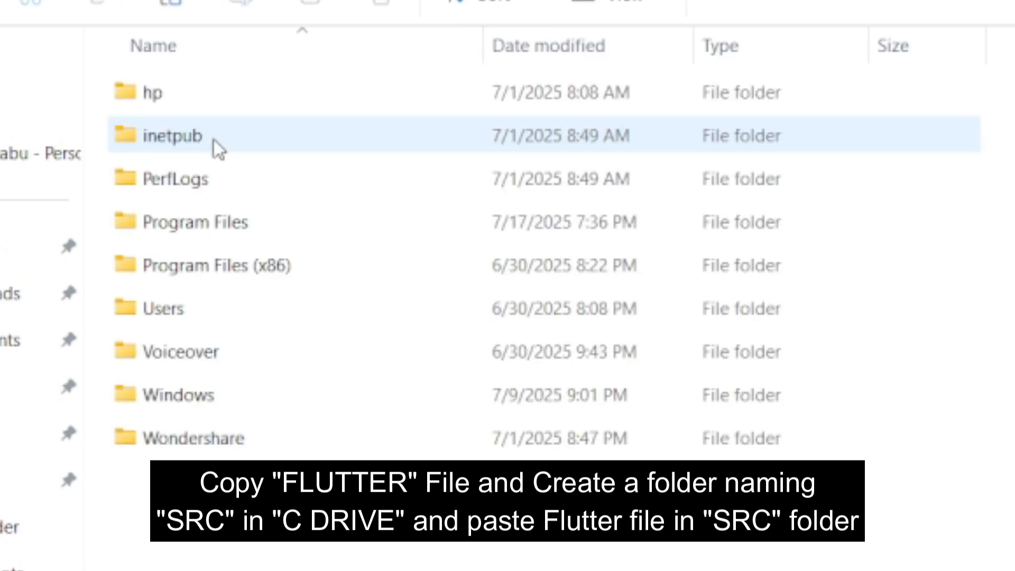
left_click(100, 37)
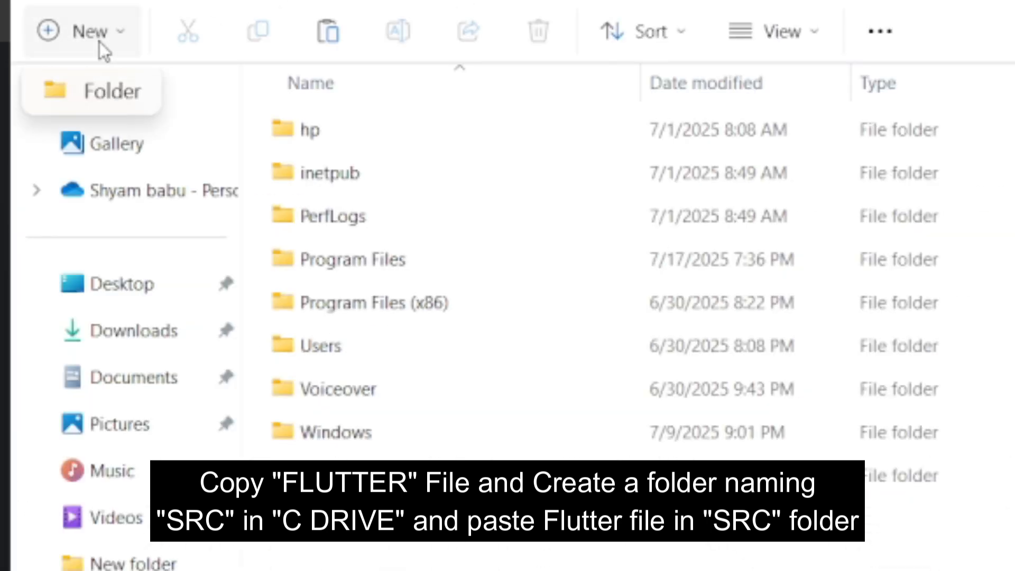
left_click(112, 101)
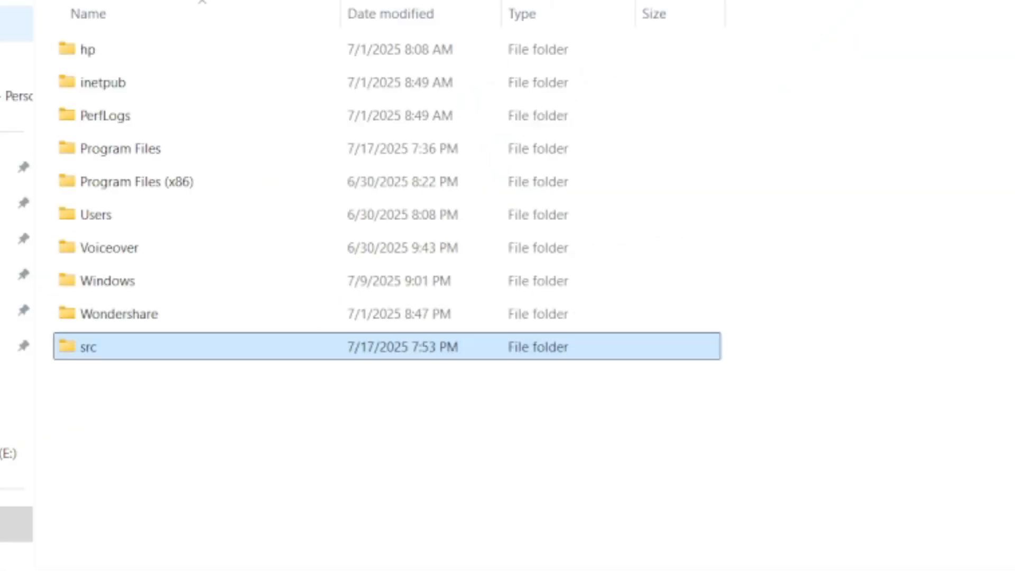
key("Return")
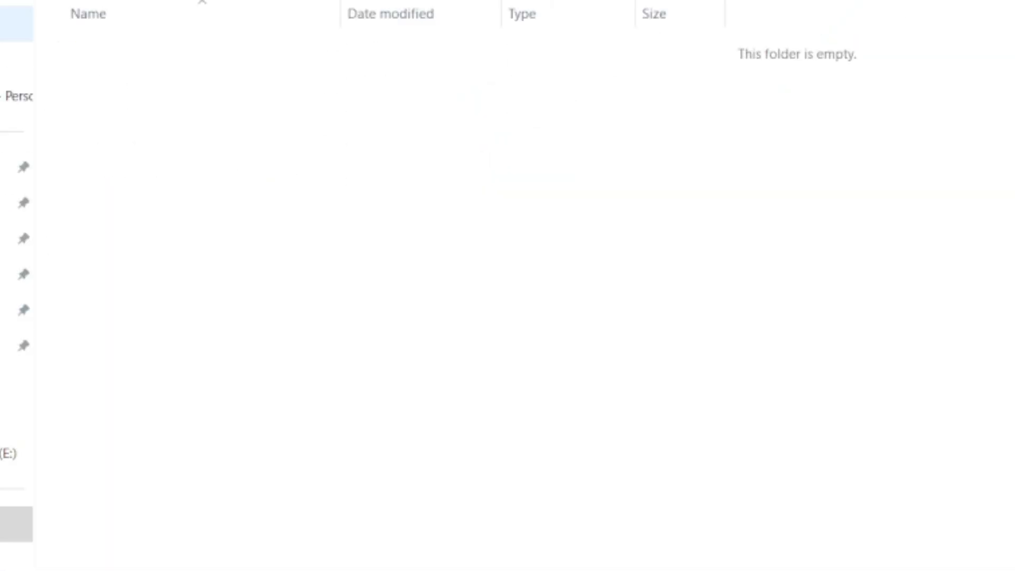
key("ctrl+v")
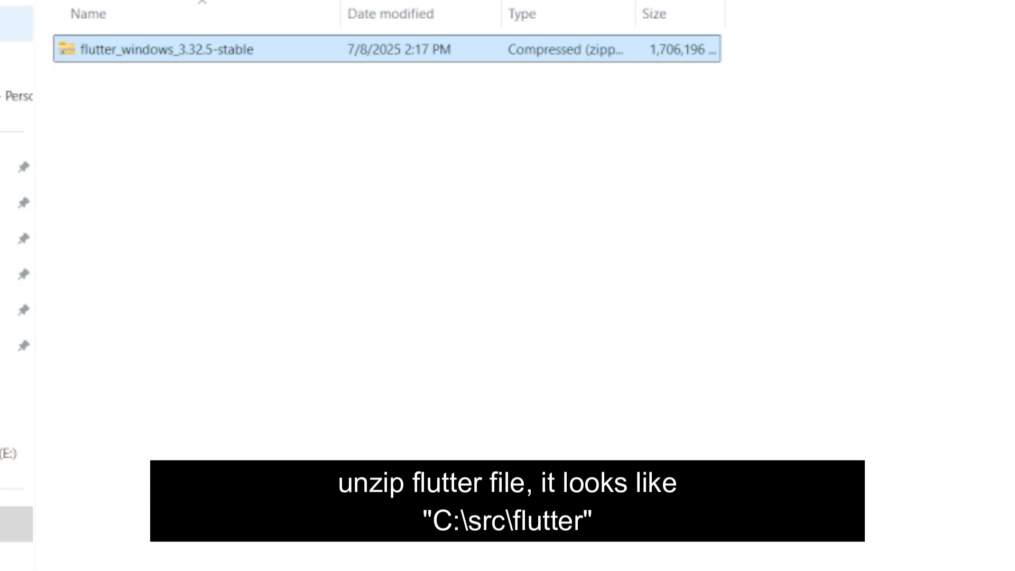
- Extract the flutter_windows_3.32.5-stable archive inside the src folder and delete the zip file
right_click(112, 63)
mouse_move(208, 550)
left_click(600, 566)
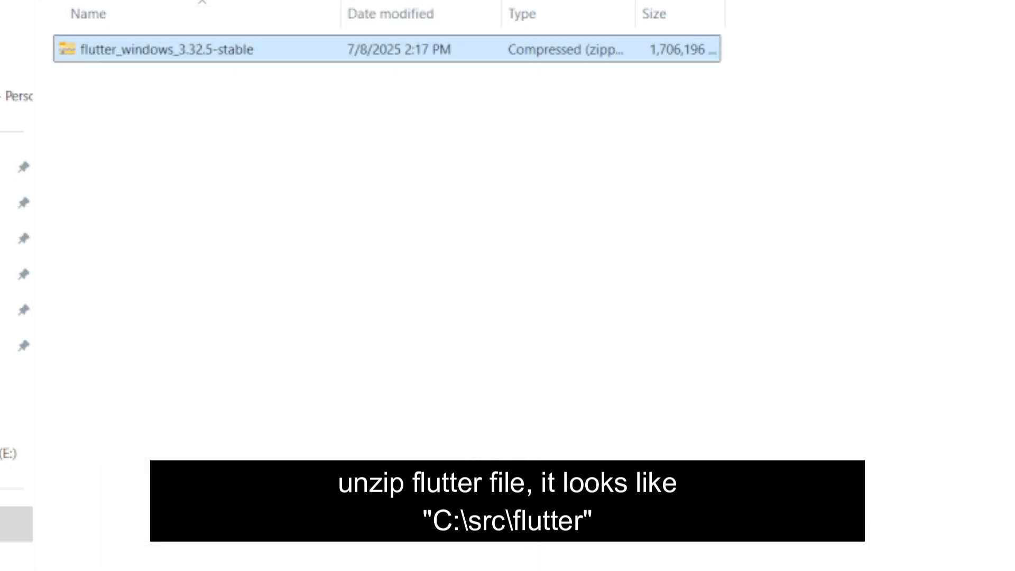
key("Return")
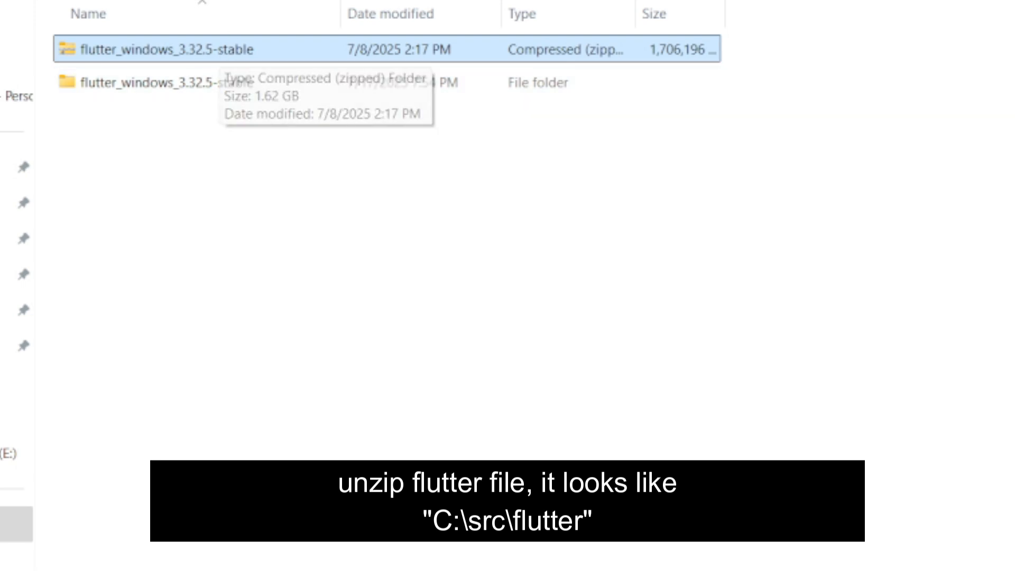
key("Delete")
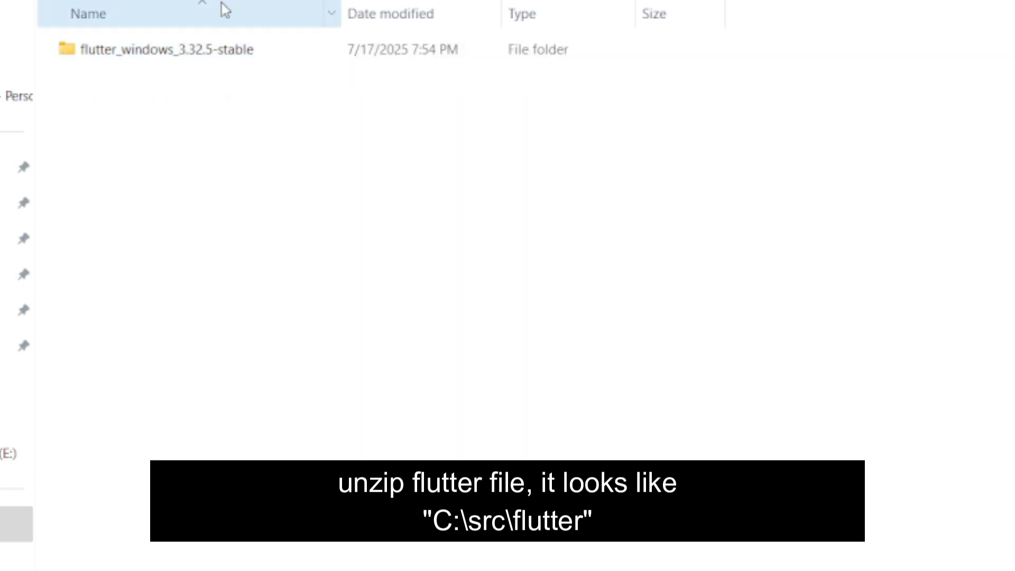
- Rename the extracted flutter_windows_3.32.5-stable folder to flutter
left_click(207, 52)
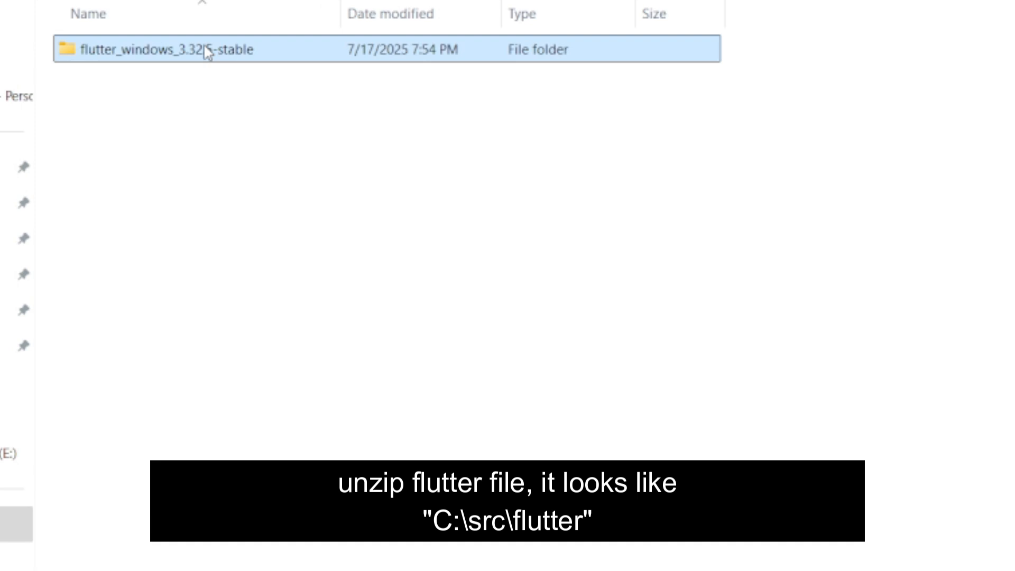
left_click(208, 50)
key("End")
key("BackSpace")
key("BackSpace")
key("BackSpace")
key("BackSpace")
key("BackSpace")
key("BackSpace")
key("BackSpace")
key("BackSpace")
key("BackSpace")
key("BackSpace")
key("BackSpace")
key("BackSpace")
key("BackSpace")
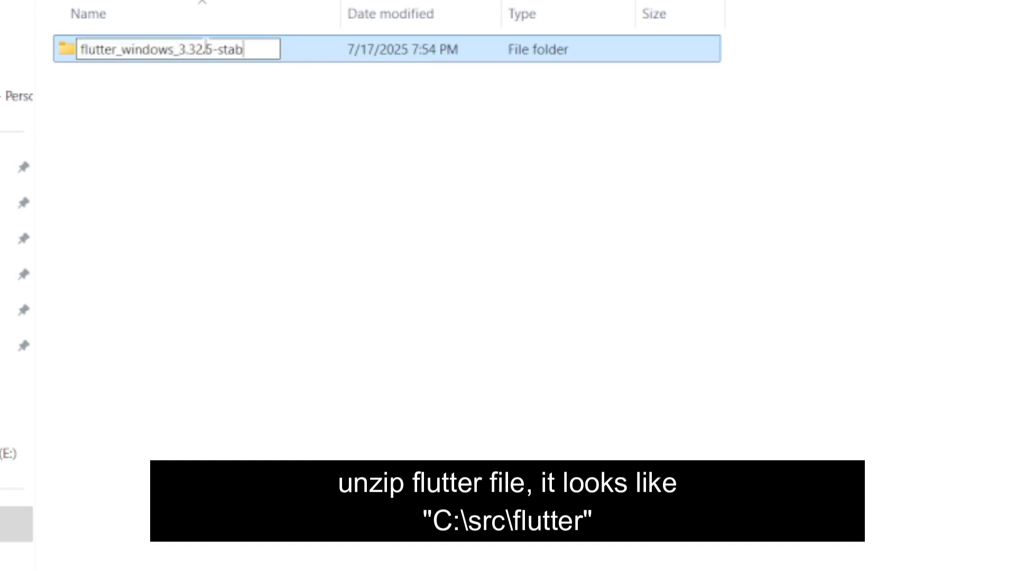
key("BackSpace")
key("BackSpace")
key("BackSpace")
key("BackSpace")
key("BackSpace")
key("BackSpace")
key("BackSpace")
key("BackSpace")
key("BackSpace")
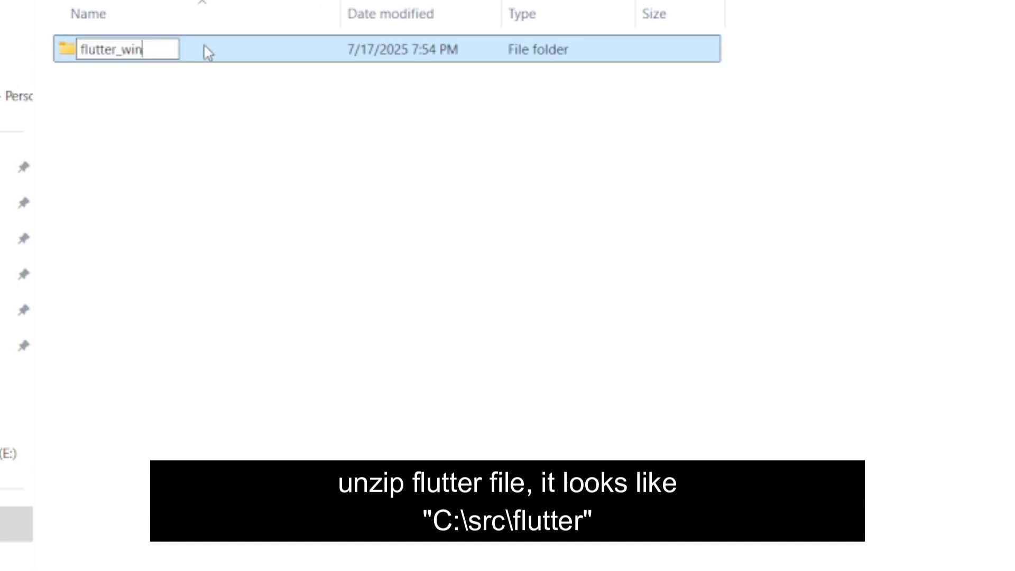
key("Return")
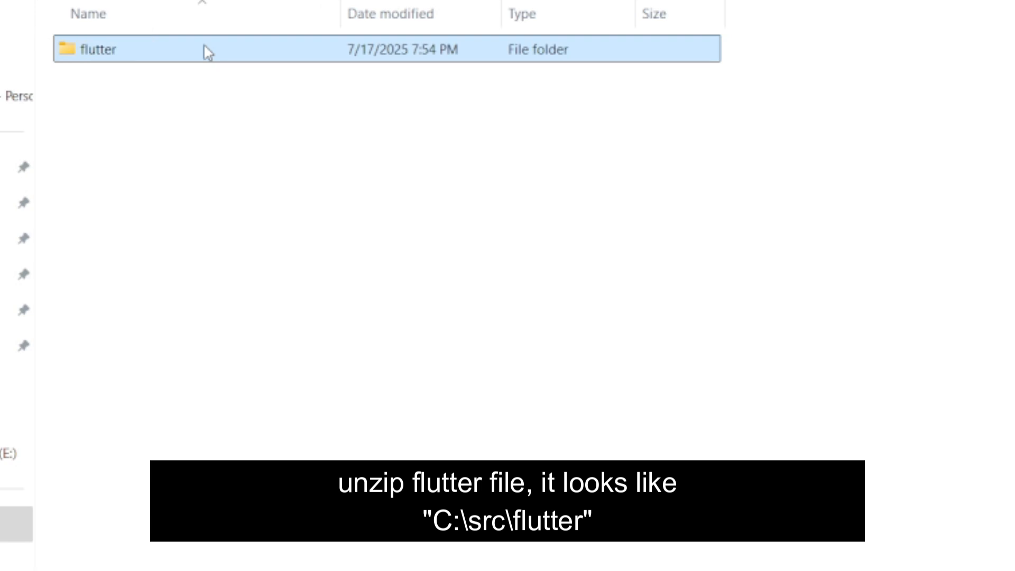
- Move all contents of the nested flutter folder up one level into C:\src\flutter
double_click(207, 51)
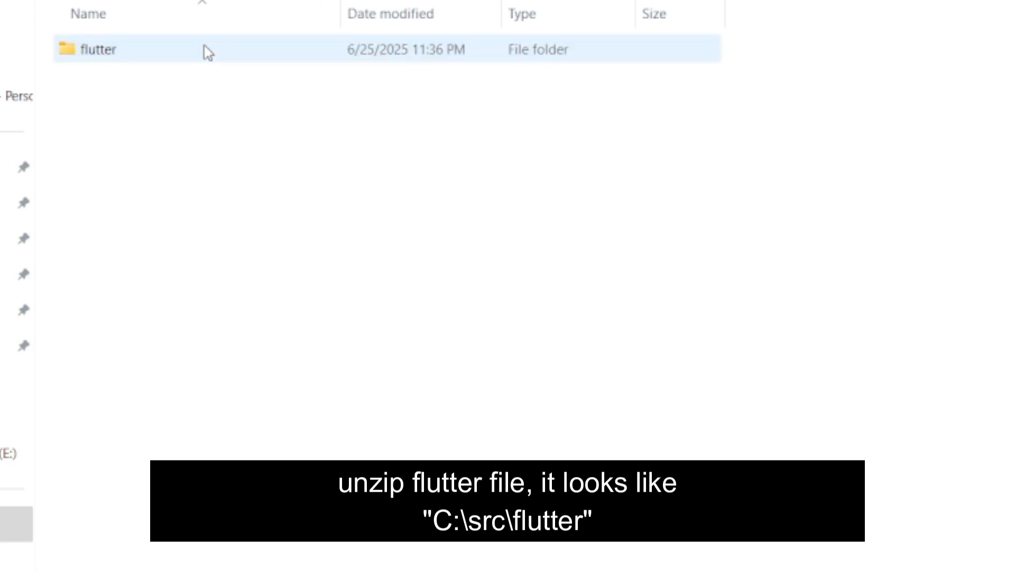
double_click(207, 52)
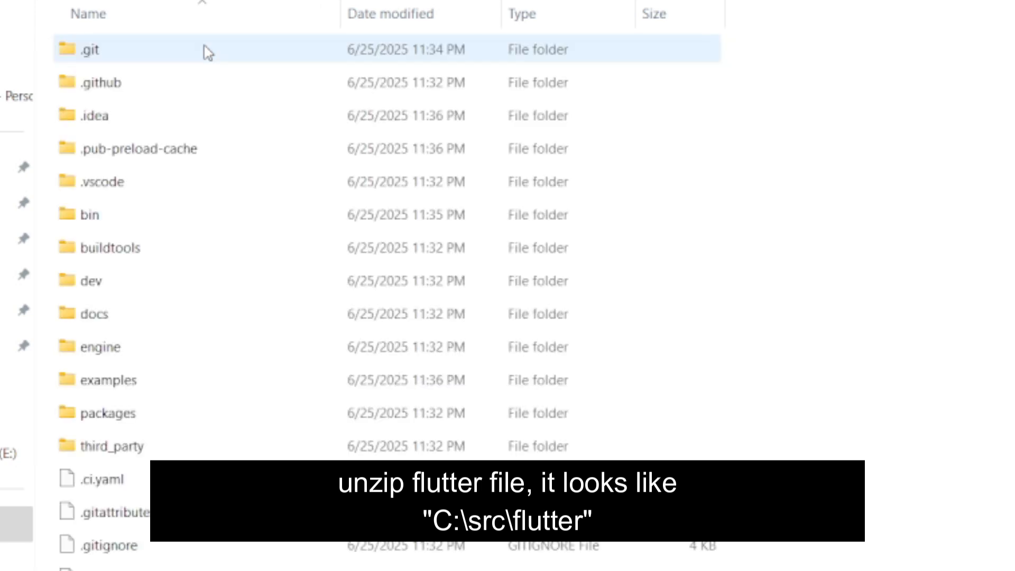
key("ctrl+a")
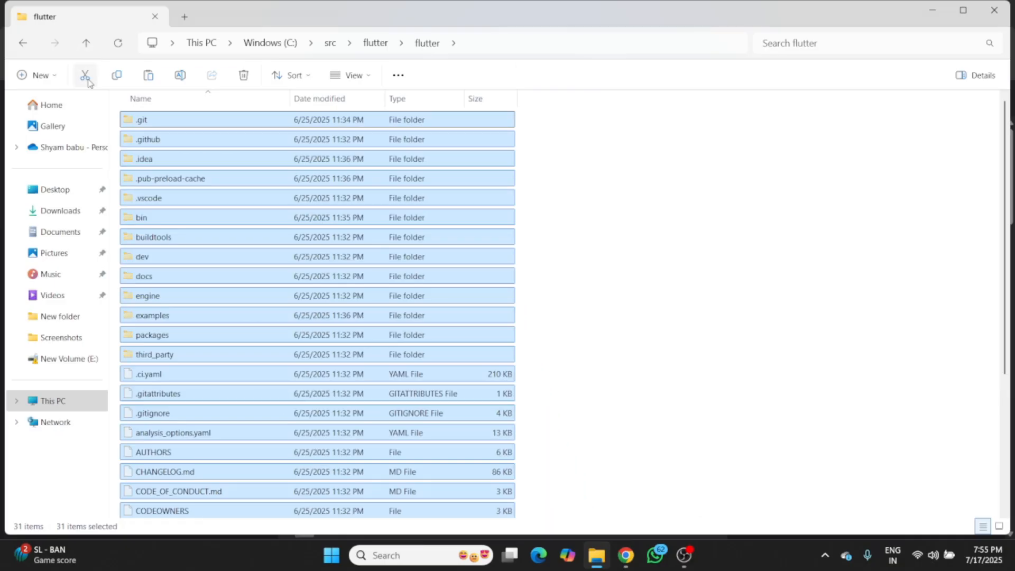
left_click(23, 43)
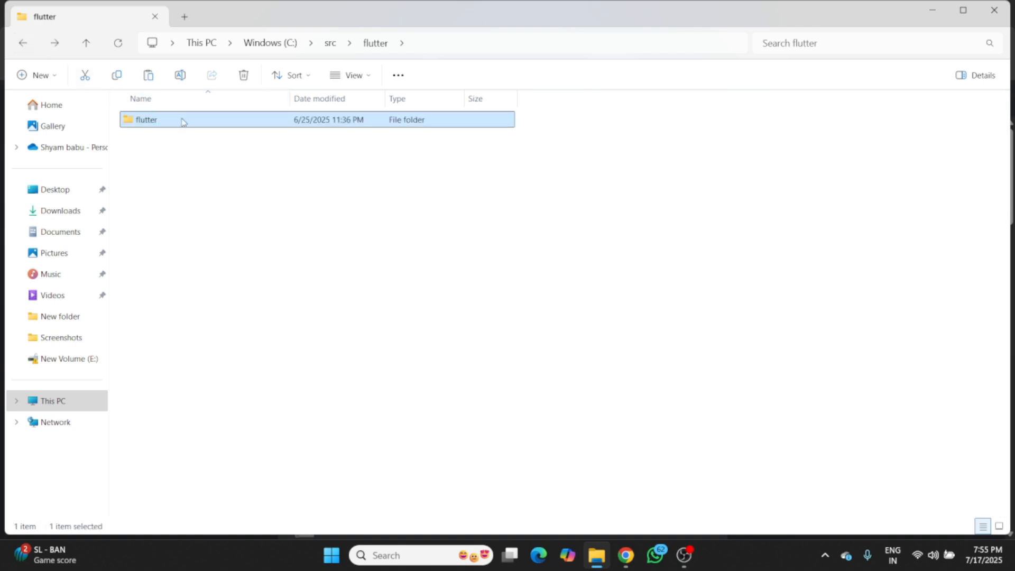
left_click(149, 77)
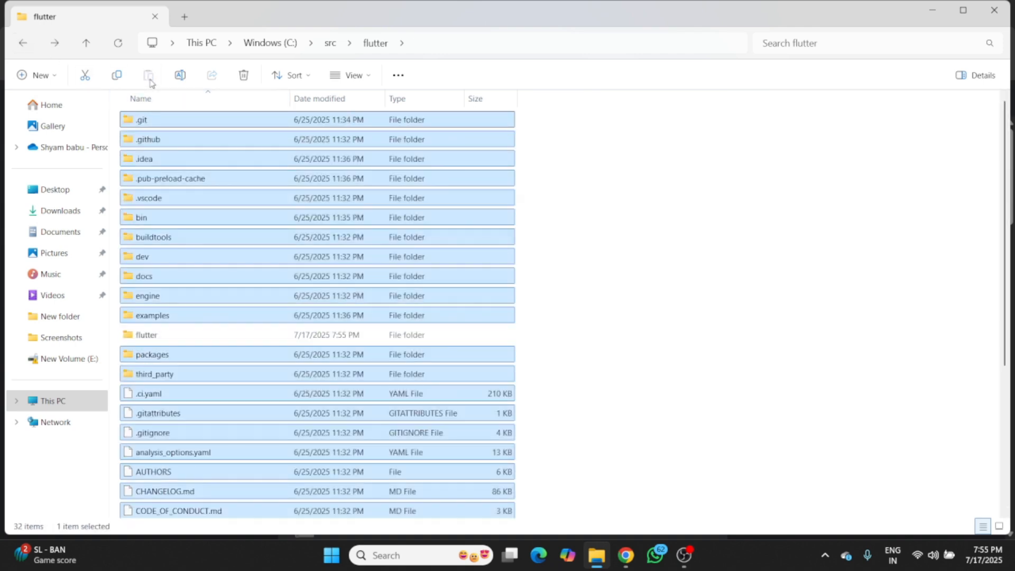
- Check the nested flutter folder inside C:\src\flutter and delete it permanently
double_click(214, 339)
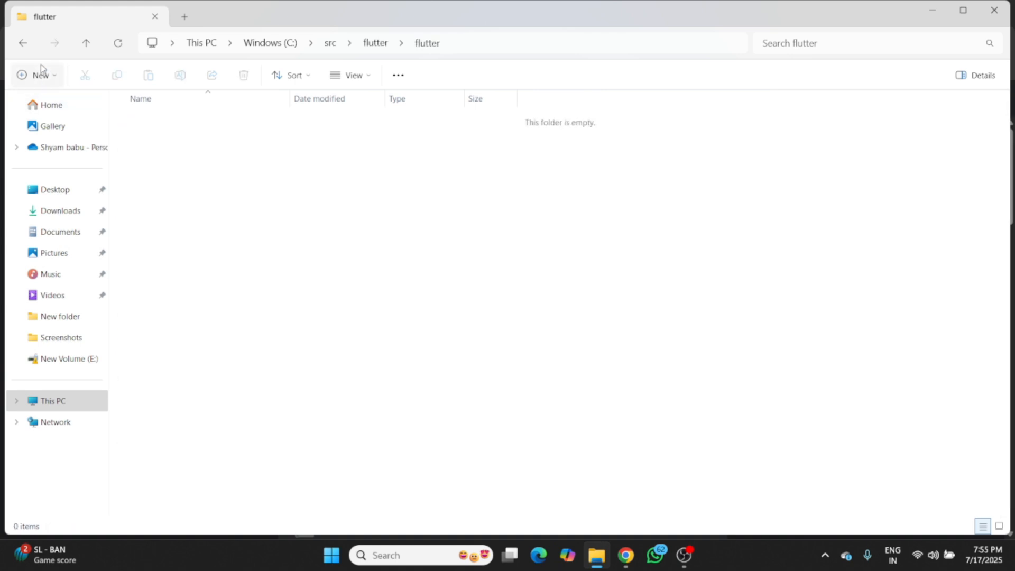
left_click(23, 44)
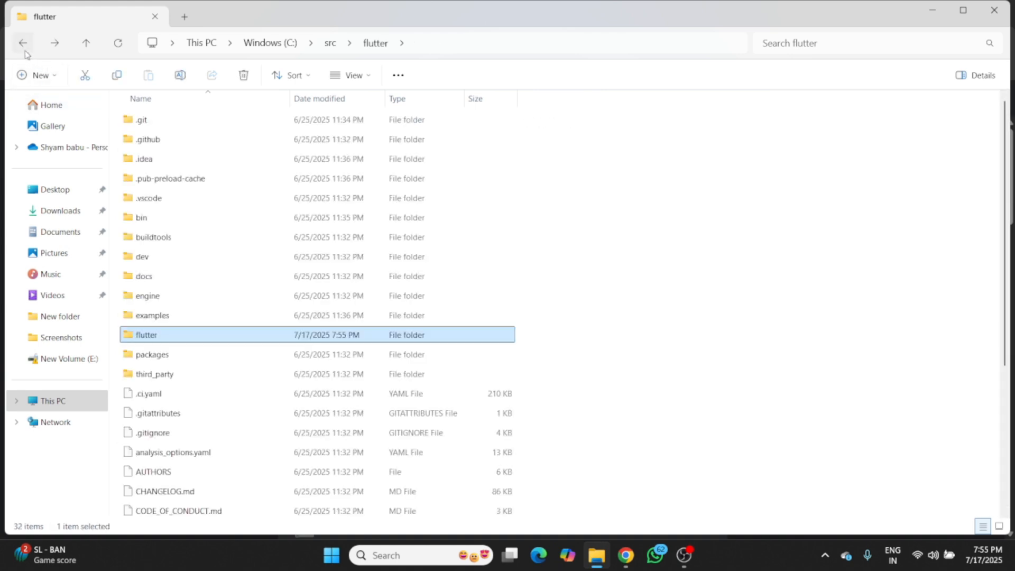
key("shift+Delete")
key("Return")
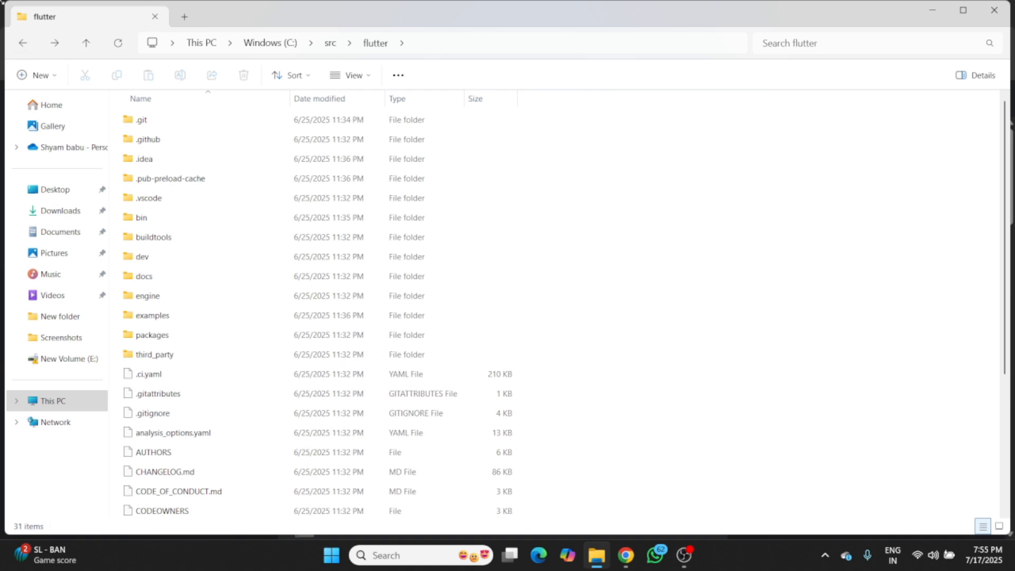
- Open the bin folder inside C:\src\flutter and select its full path
left_click(28, 43)
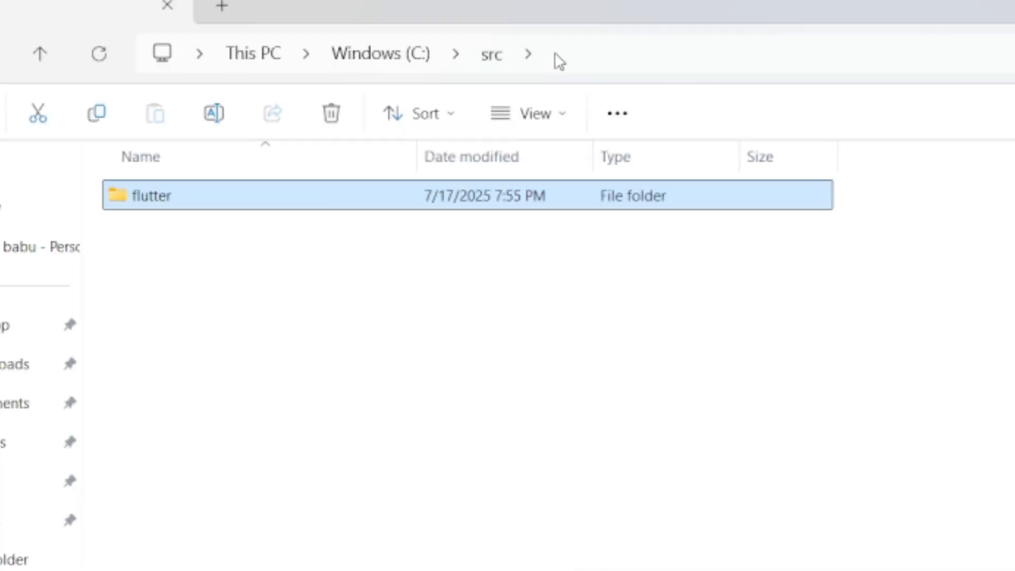
left_click(365, 43)
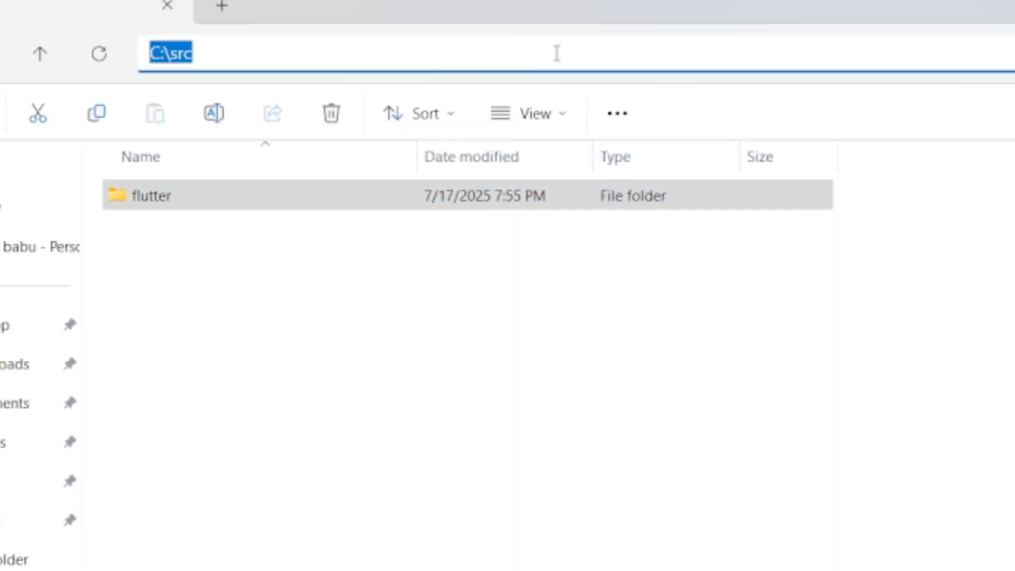
double_click(330, 205)
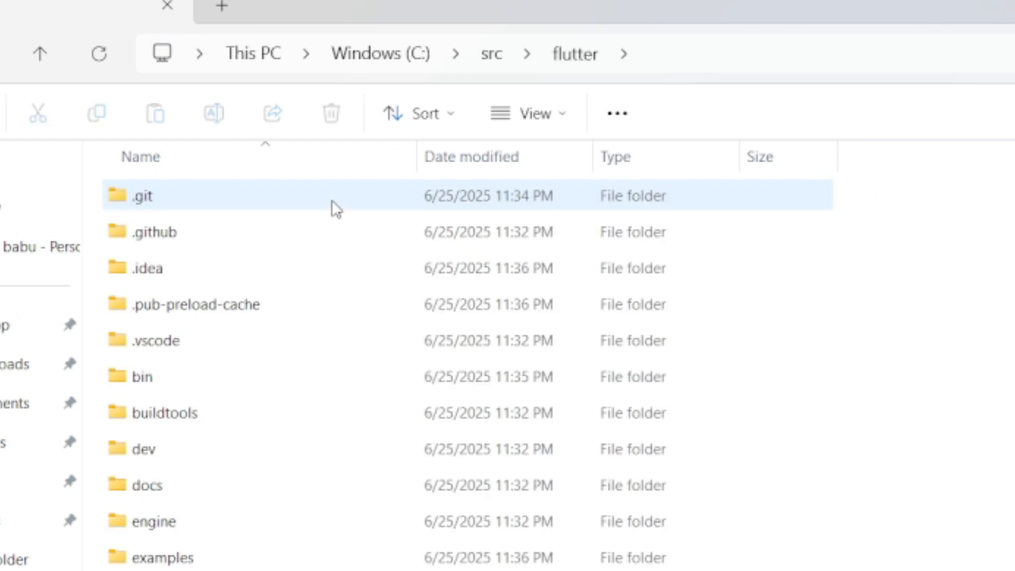
double_click(302, 376)
left_click(779, 59)
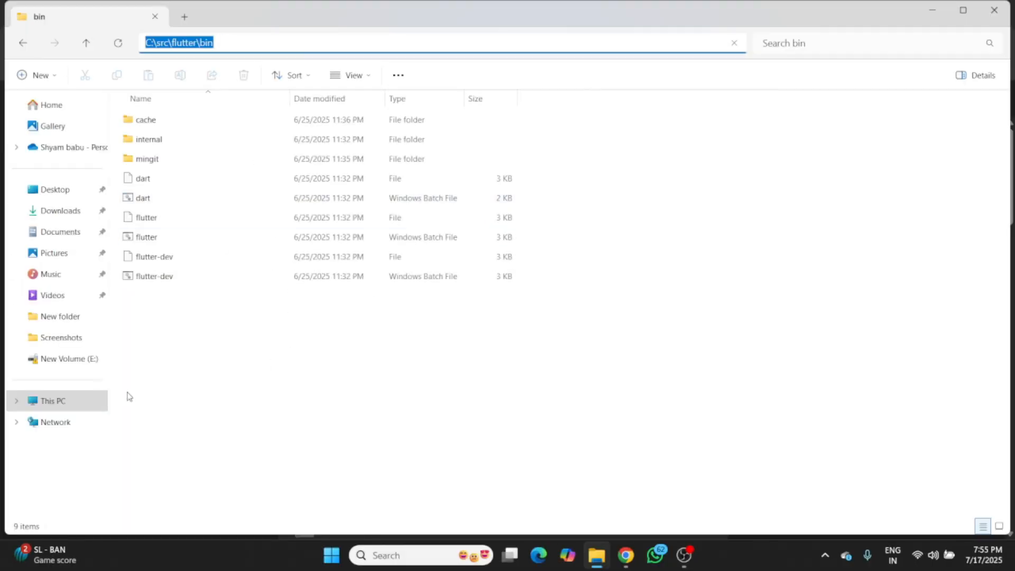
- Open the Environment Variables dialog through the properties of This PC and the advanced system settings
left_click(61, 403)
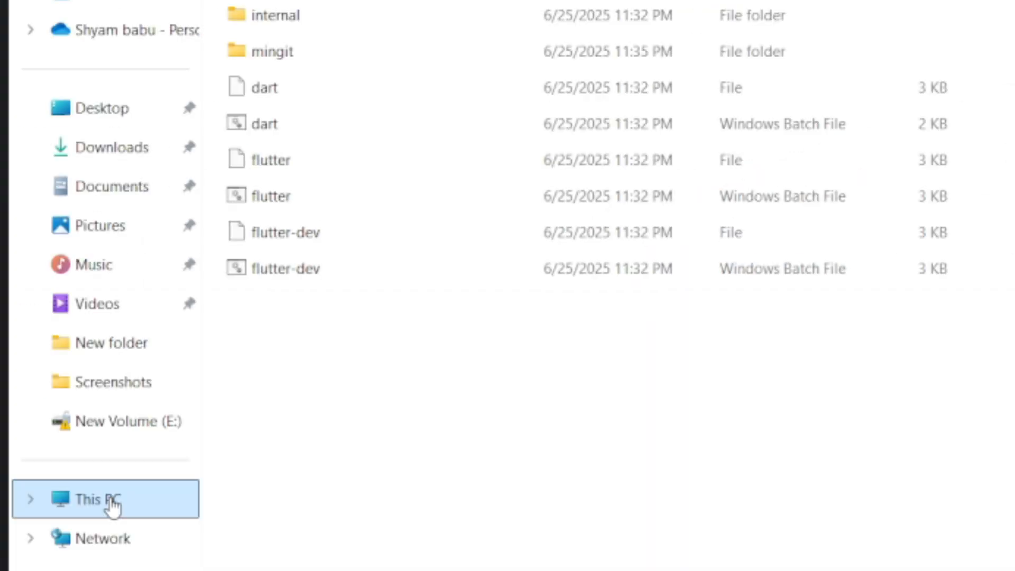
right_click(113, 504)
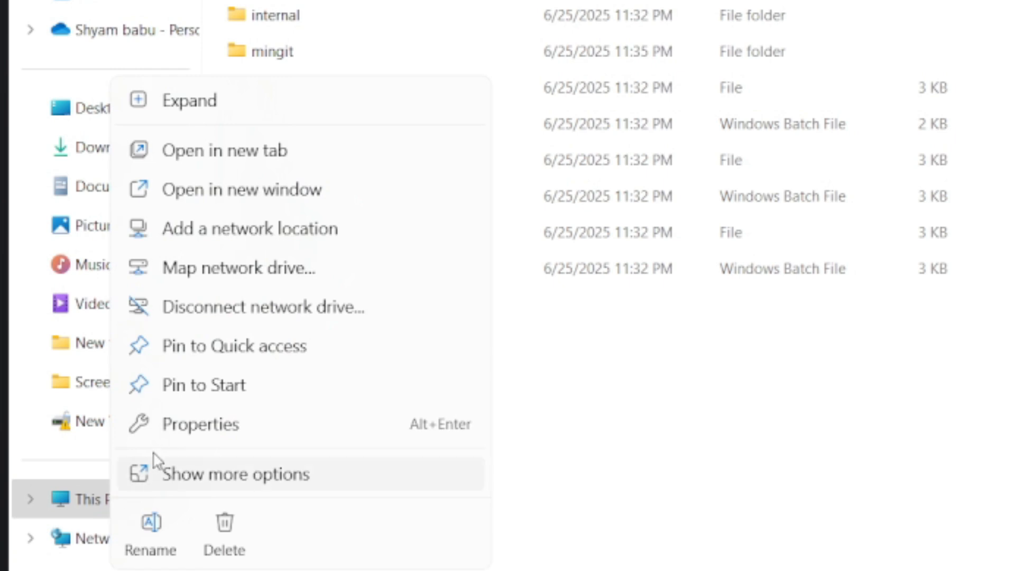
left_click(180, 428)
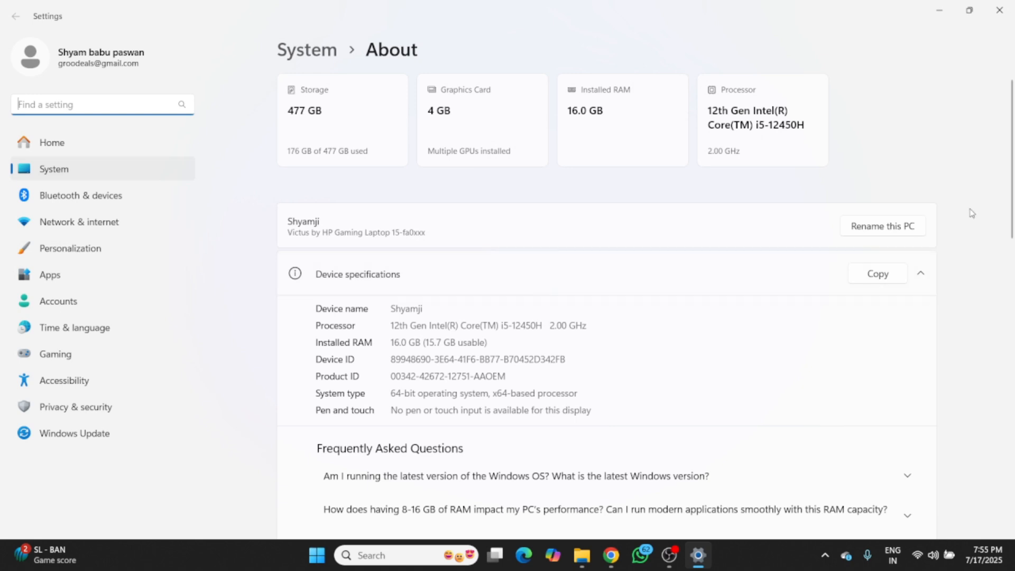
left_click_drag(1011, 183, 1012, 272)
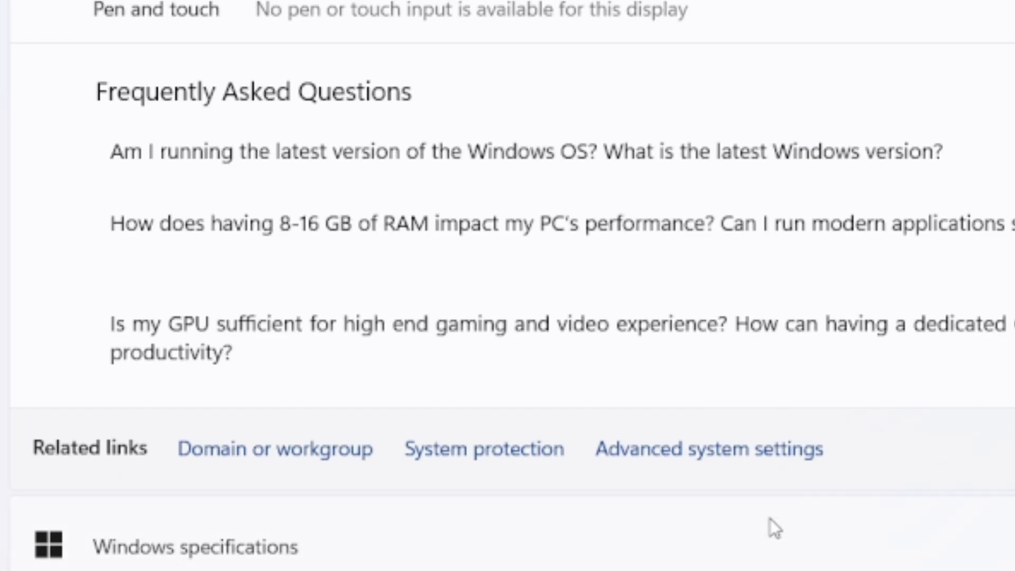
left_click(761, 463)
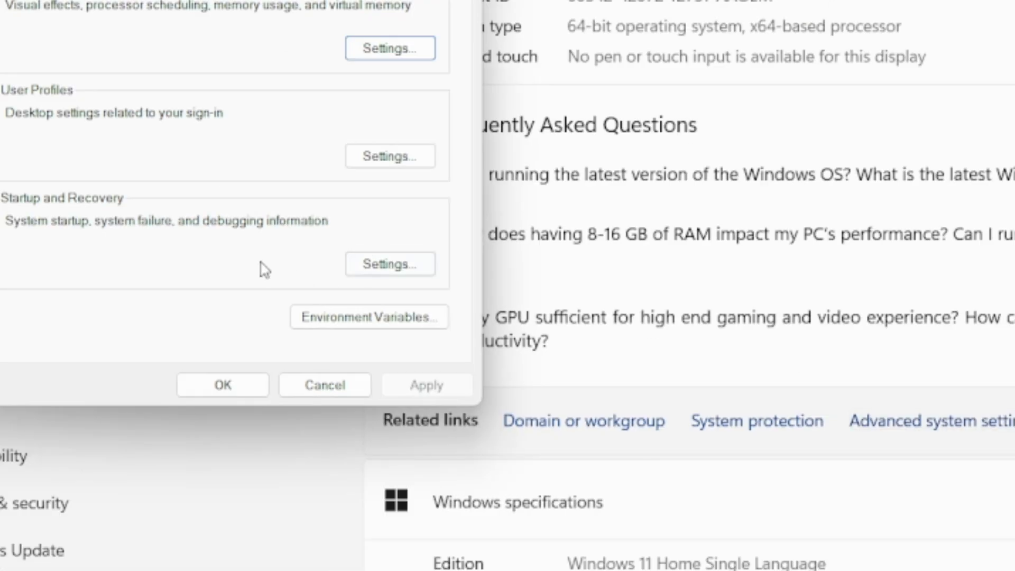
left_click(346, 317)
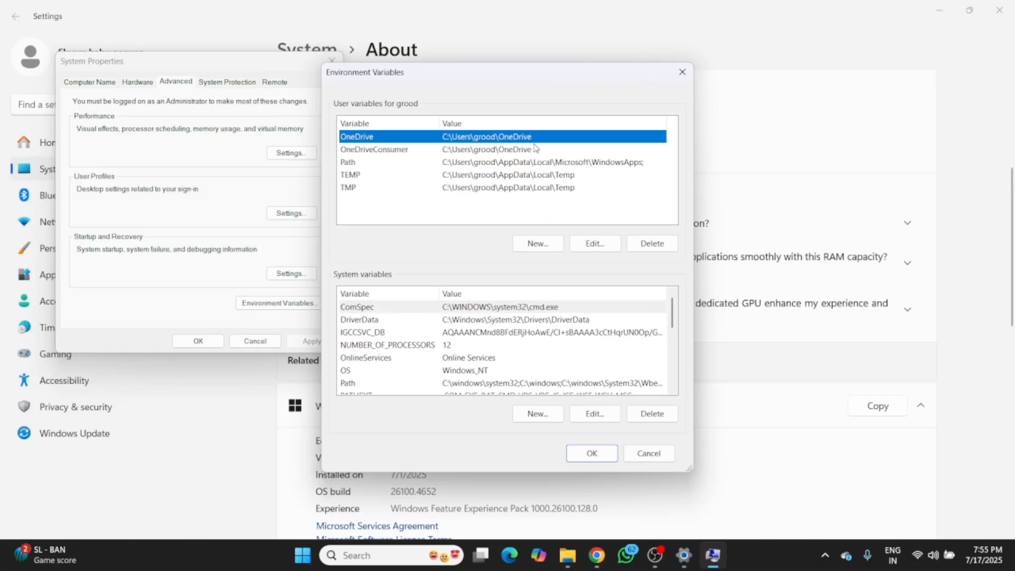
- Add C:\src\flutter\bin as a new entry in the user Path variable, save the changes and minimise Settings
left_click(536, 163)
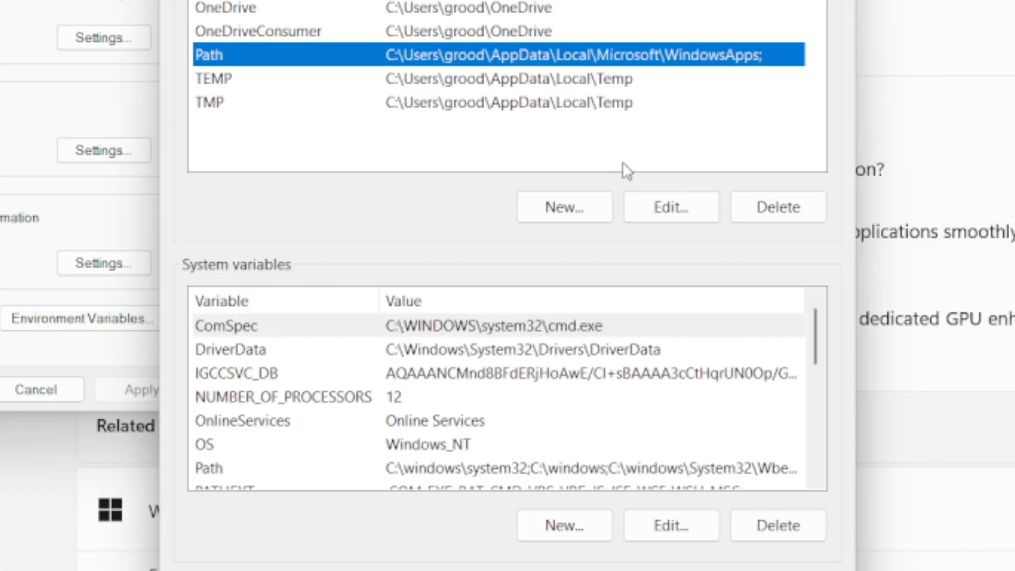
left_click(584, 246)
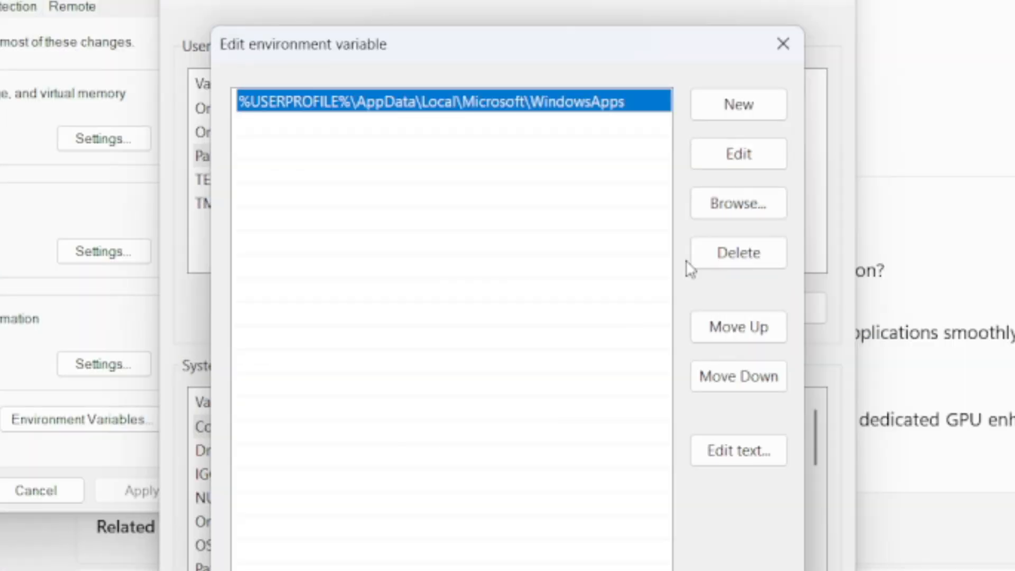
left_click(740, 110)
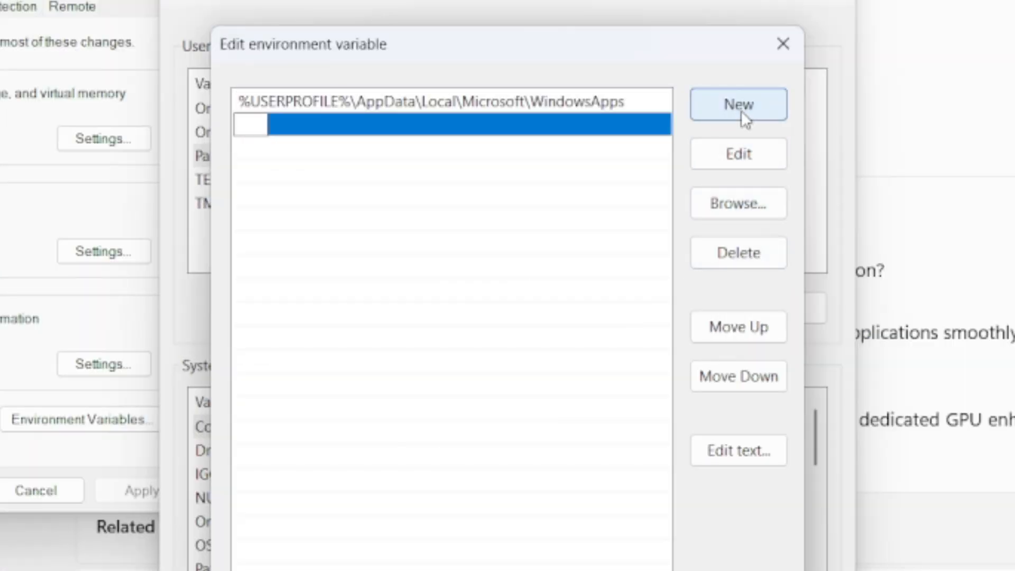
type("C:\\src\\flutter\\bin")
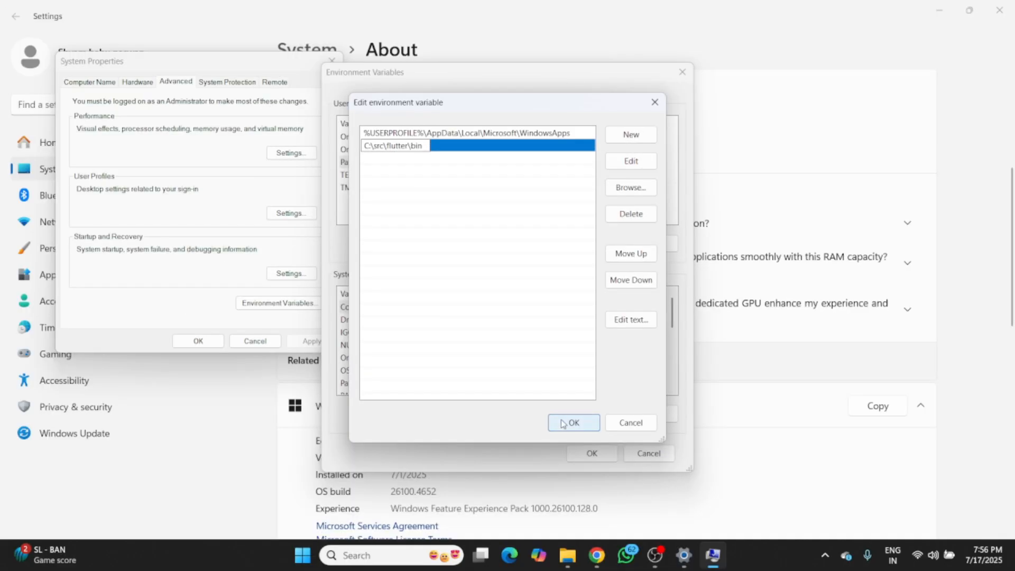
left_click(571, 421)
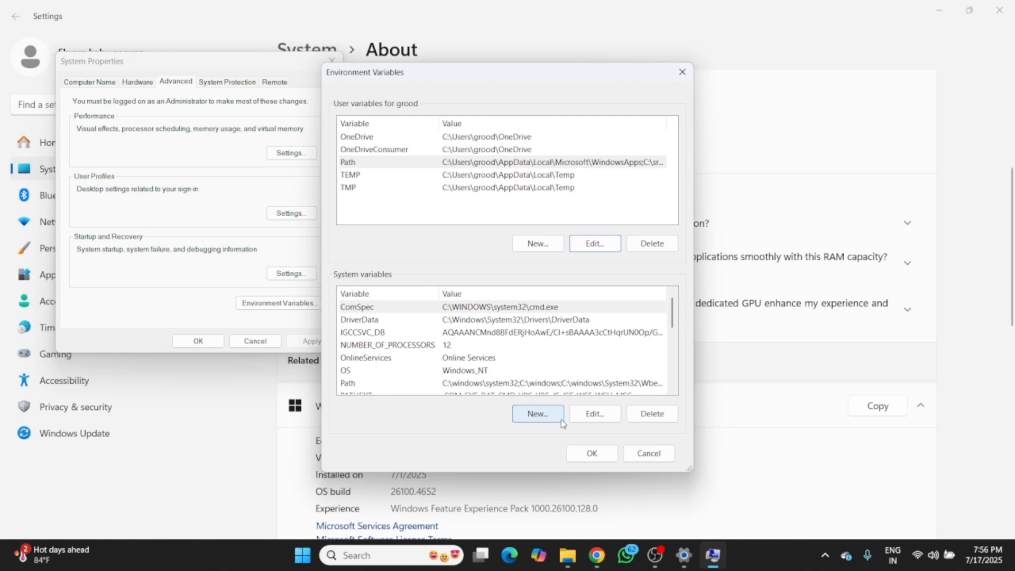
left_click(593, 453)
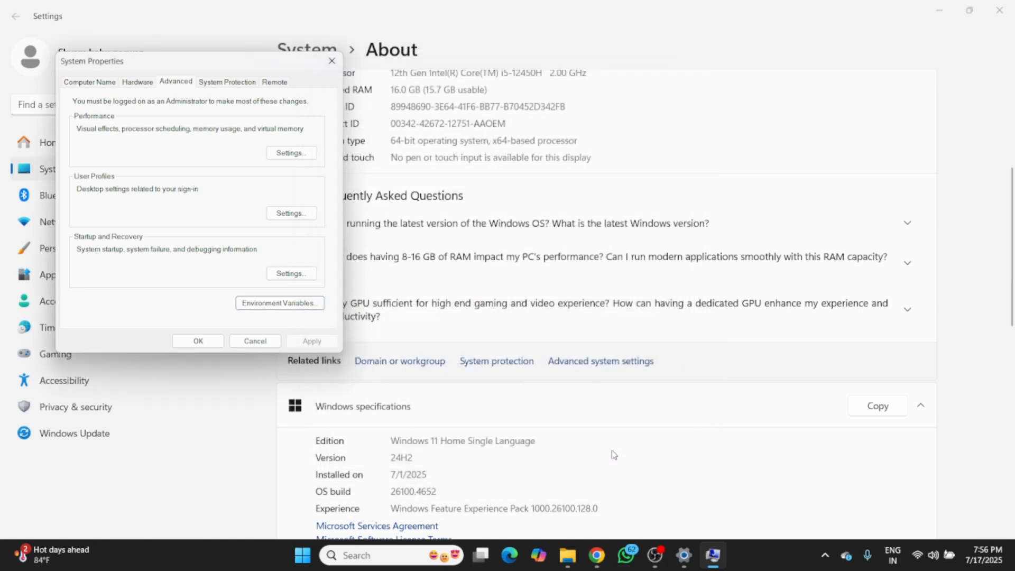
left_click(206, 342)
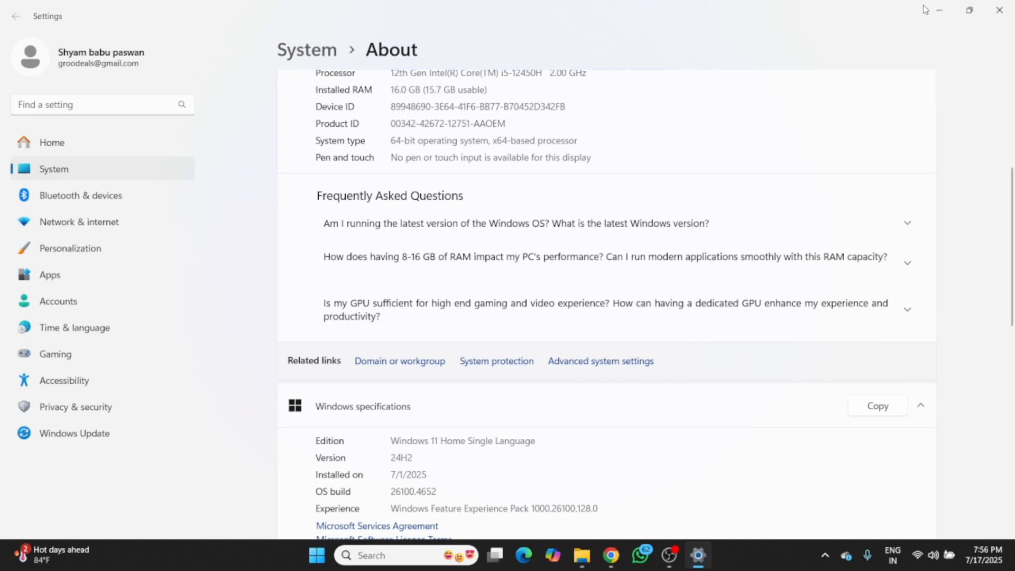
left_click(938, 12)
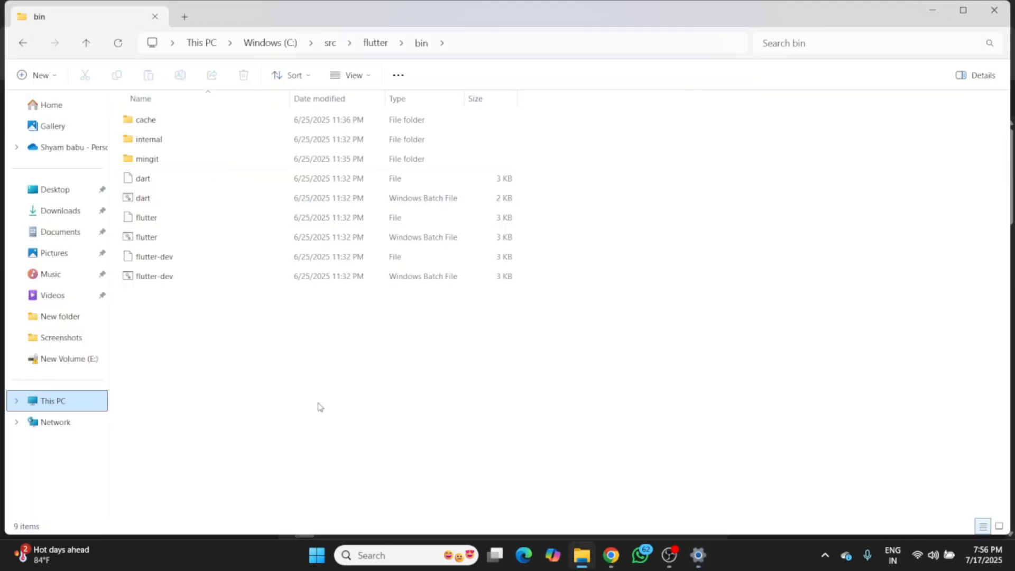
- Run the Git-2.50.1-64-bit installer from Downloads, install Git with the default options and finish the setup
left_click(38, 212)
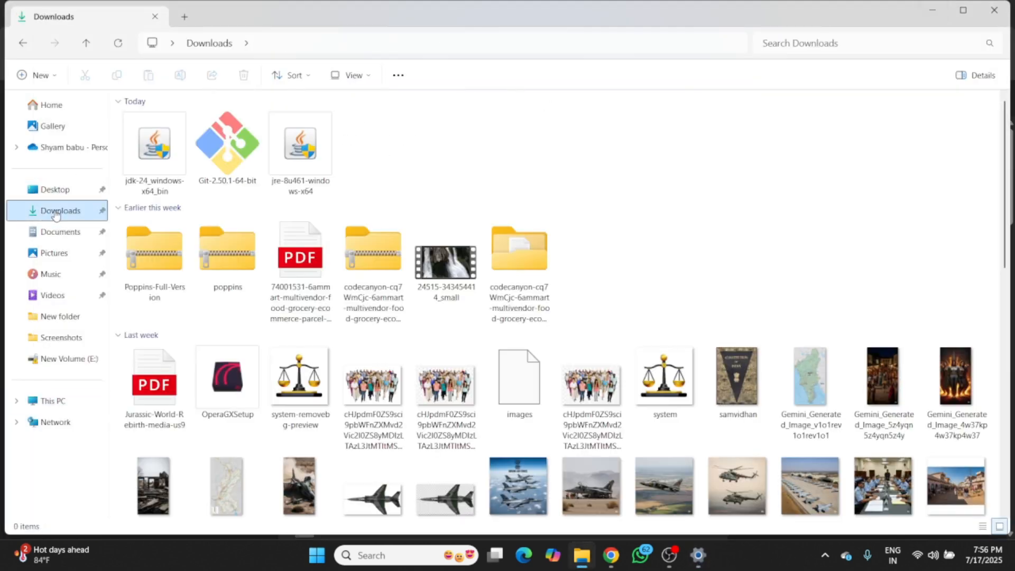
double_click(222, 160)
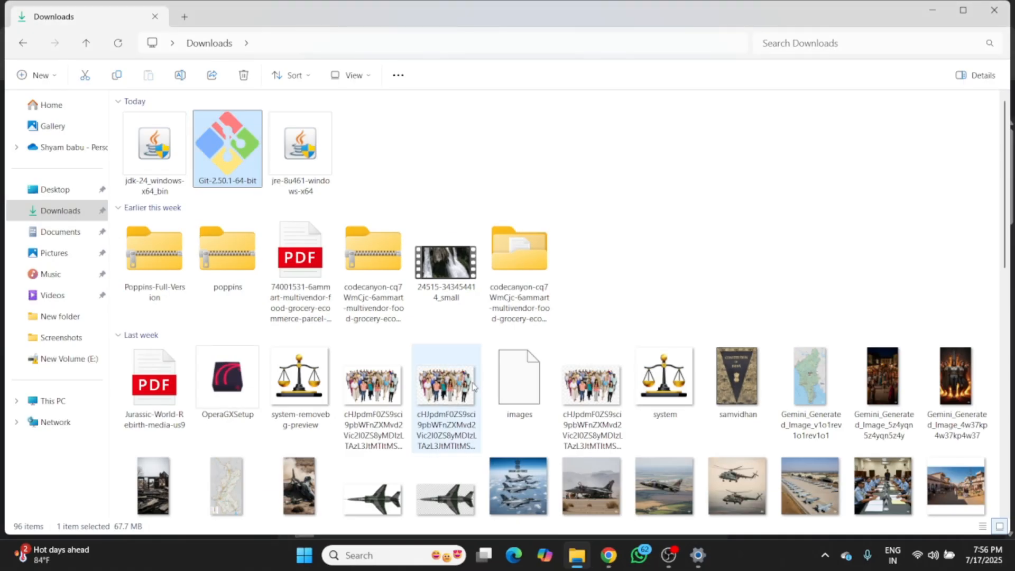
left_click(713, 555)
left_click(578, 381)
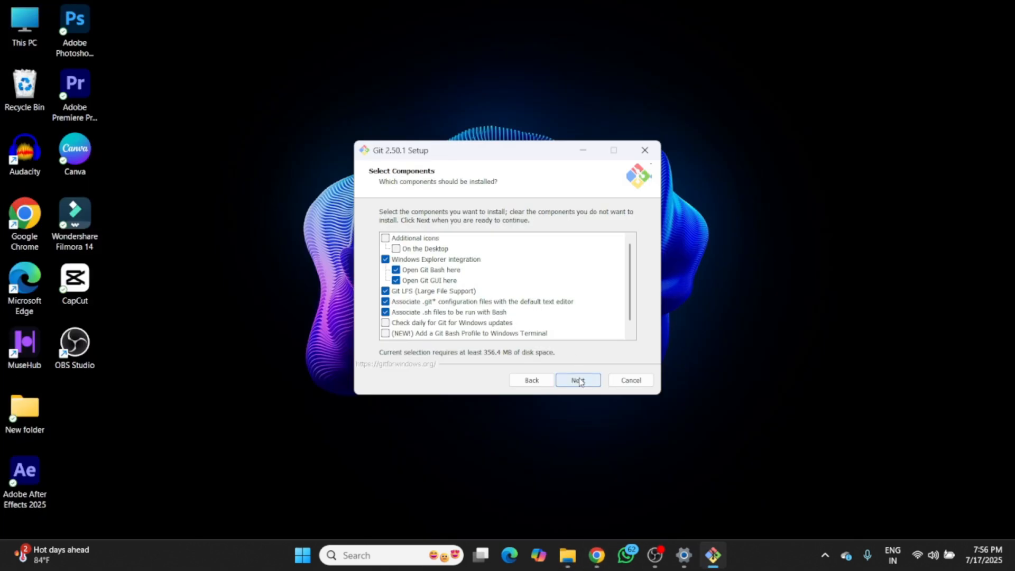
left_click(578, 381)
left_click(578, 381)
left_click(578, 381)
left_click(578, 380)
left_click(578, 380)
left_click(578, 380)
left_click(578, 381)
left_click(578, 381)
left_click(579, 380)
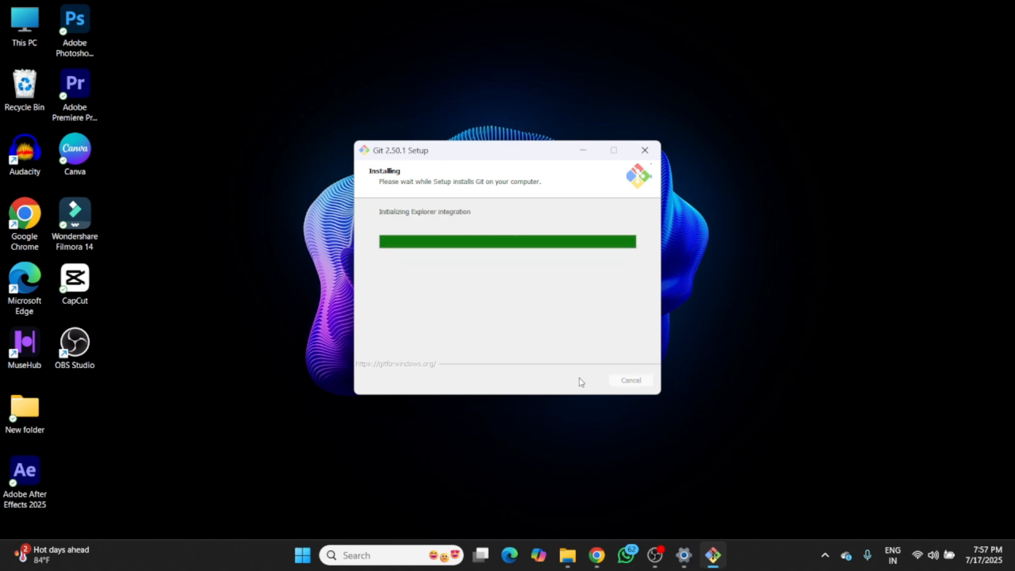
left_click(518, 290)
left_click(578, 380)
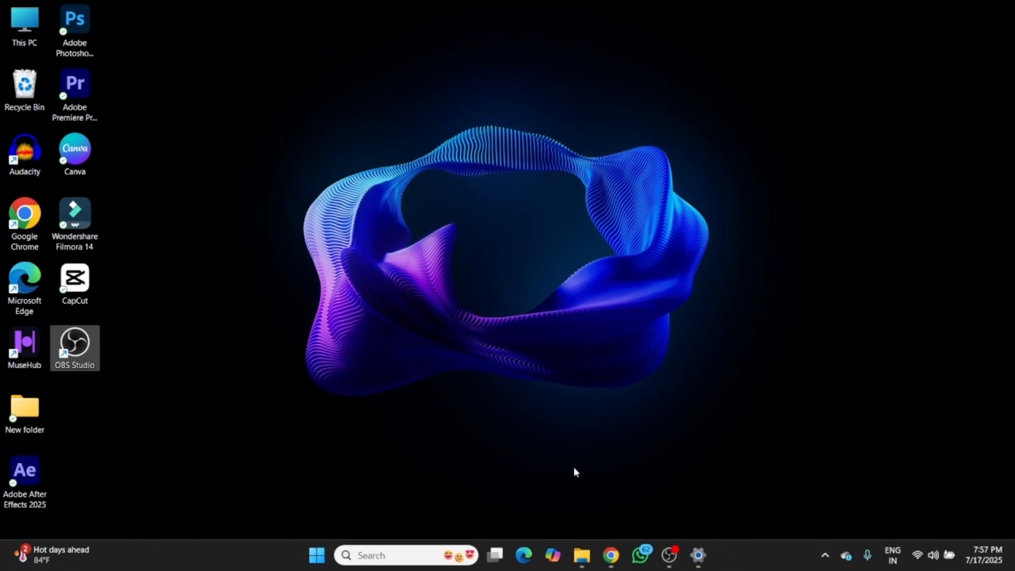
- Run the jdk-24_windows-x64_bin installer from Downloads and install the Java SE Development Kit with the default settings
left_click(581, 555)
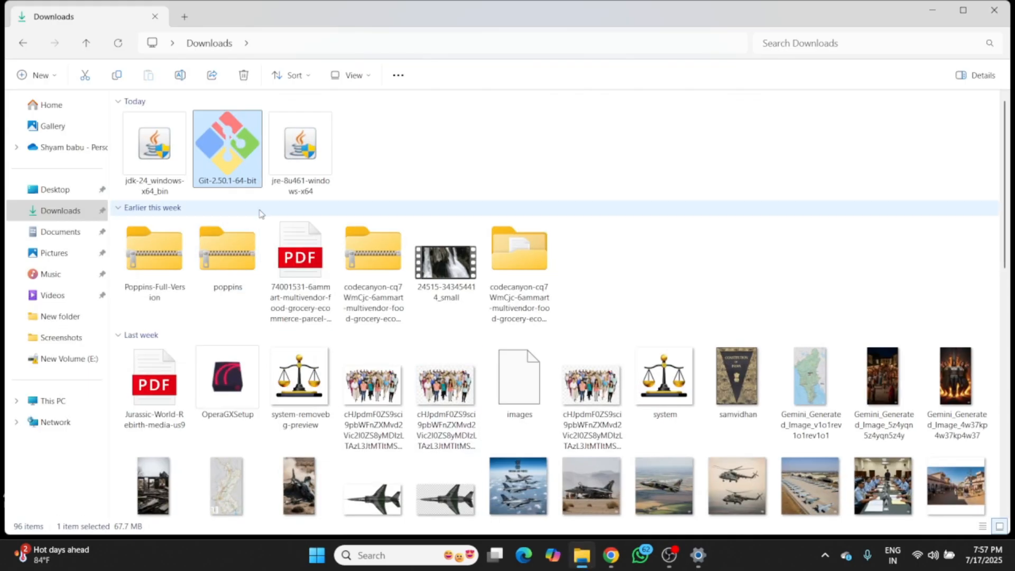
double_click(150, 165)
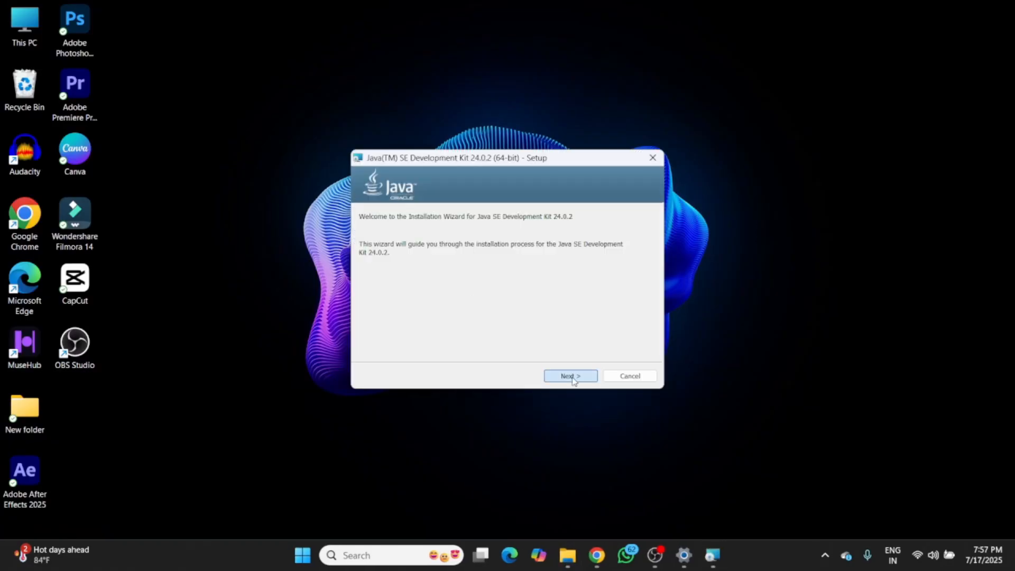
left_click(572, 377)
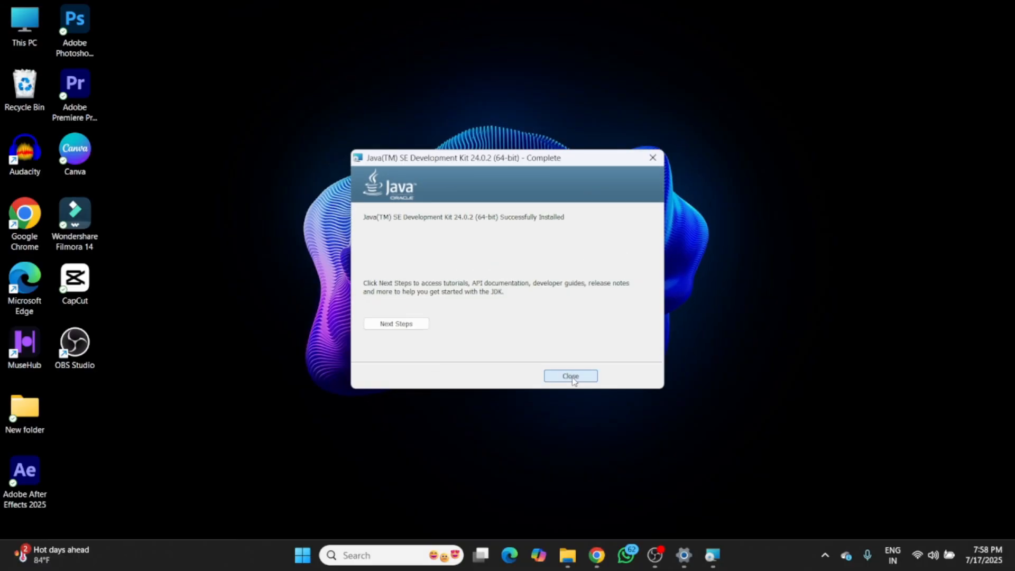
left_click(572, 376)
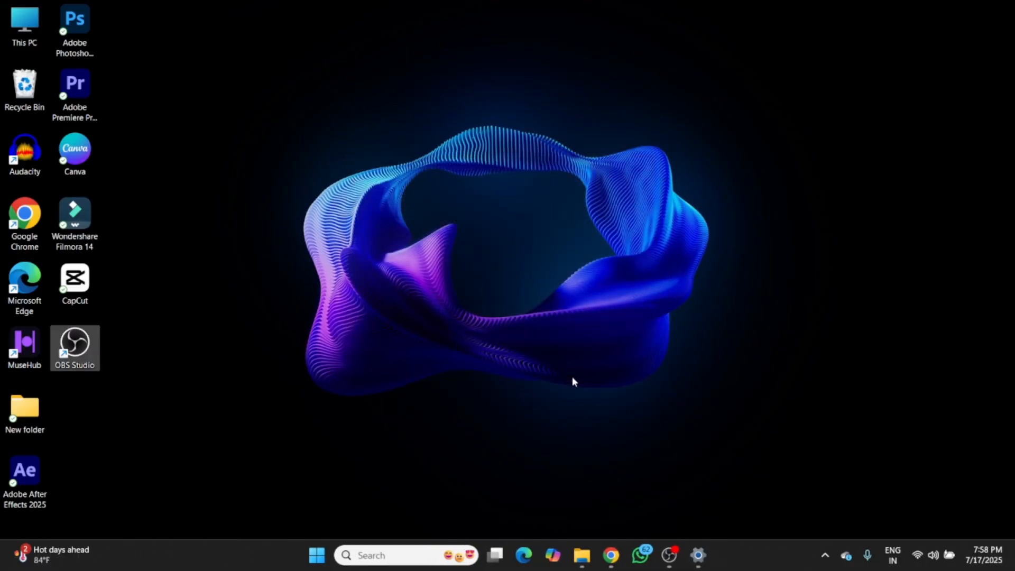
- Open C:\Program Files\Java\jdk-24\bin and select its full path
double_click(6, 29)
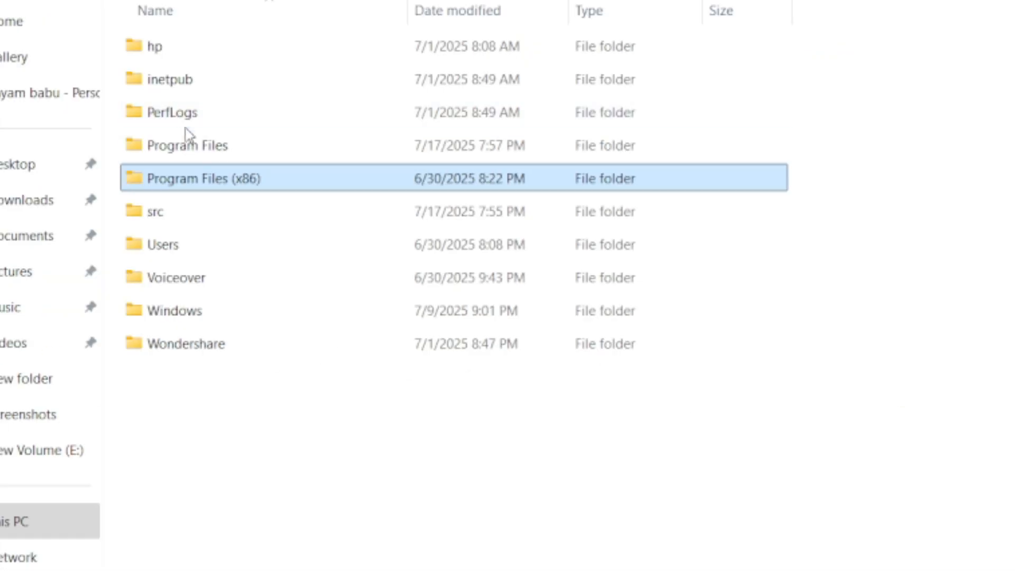
double_click(191, 151)
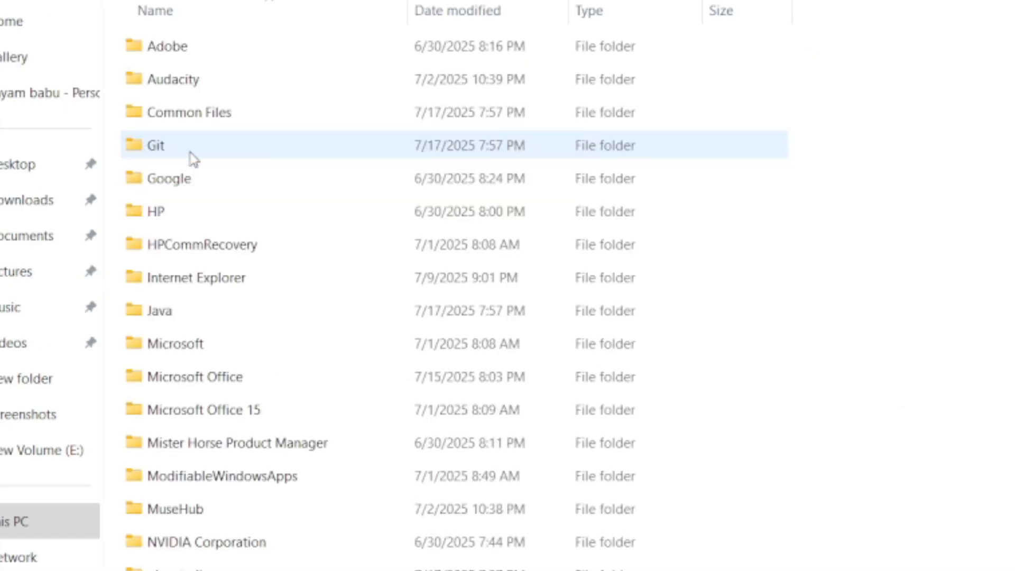
double_click(199, 311)
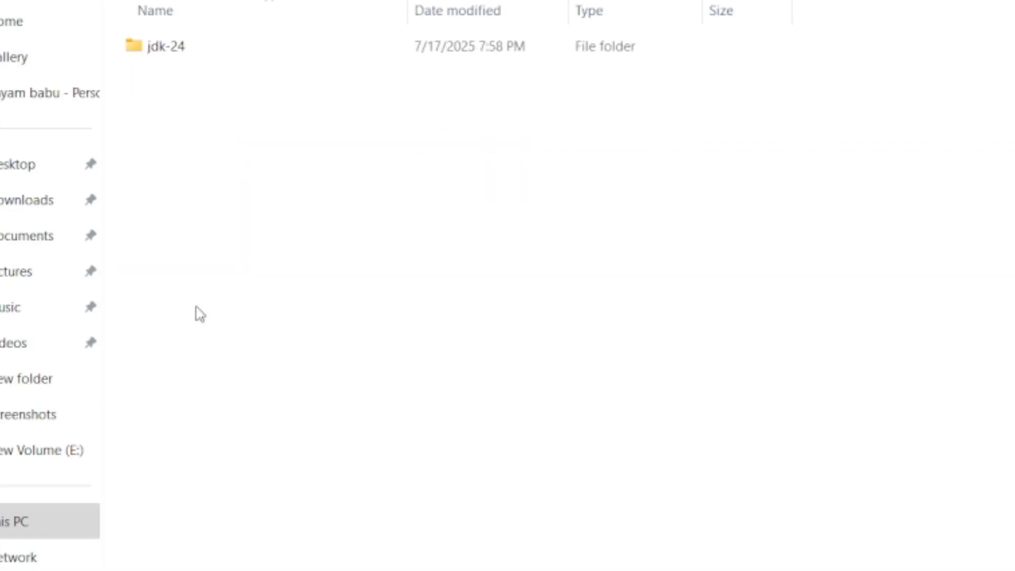
double_click(218, 47)
double_click(218, 47)
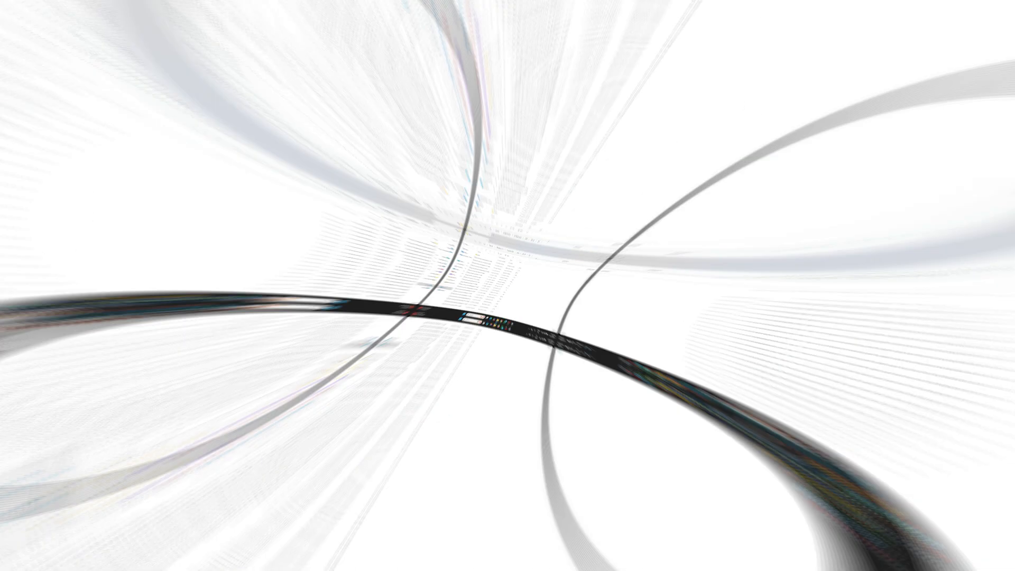
left_click(575, 48)
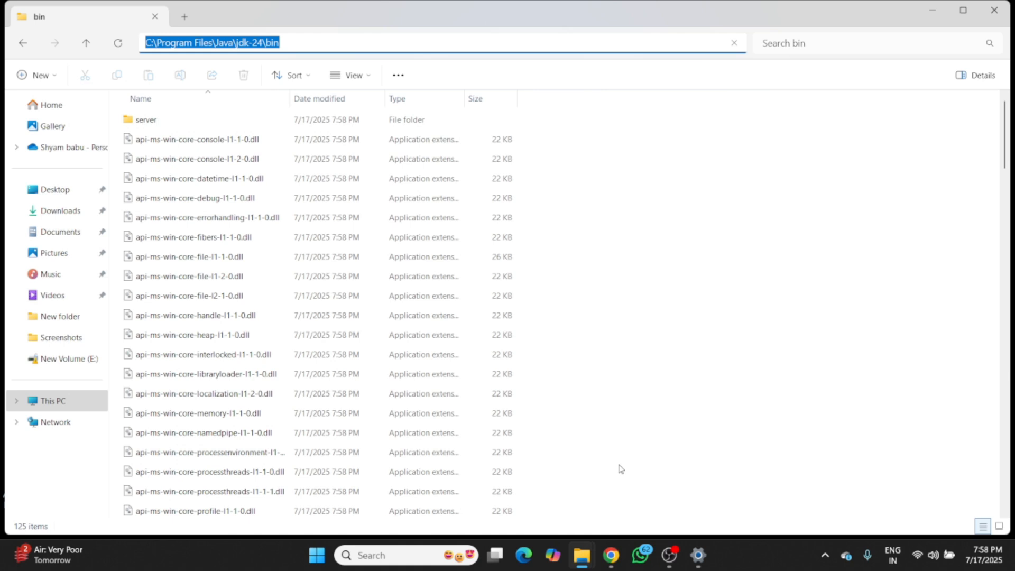
- Switch to Settings, reopen the Environment Variables dialog from the advanced system settings and select the user Path variable
left_click(698, 555)
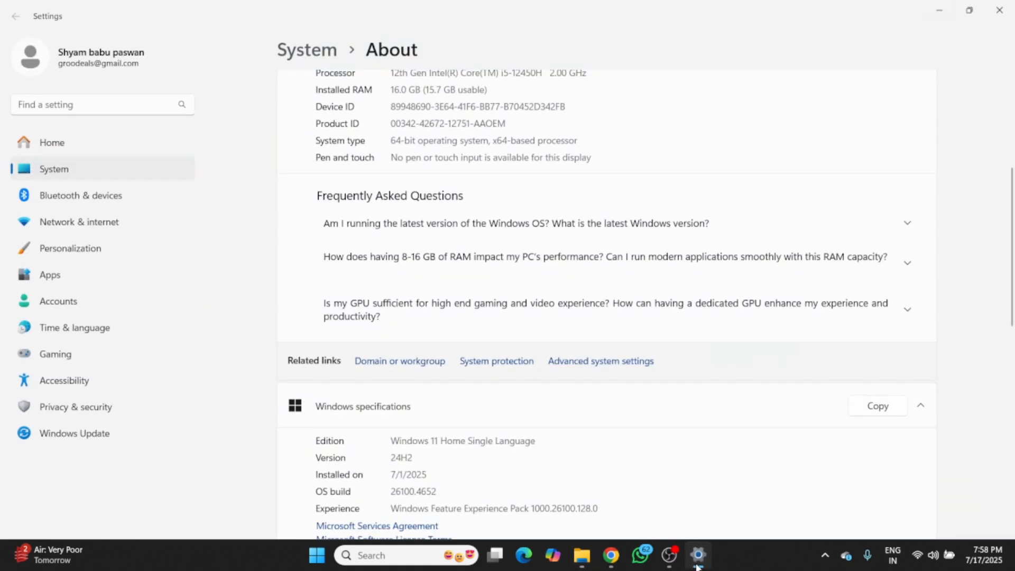
left_click(623, 363)
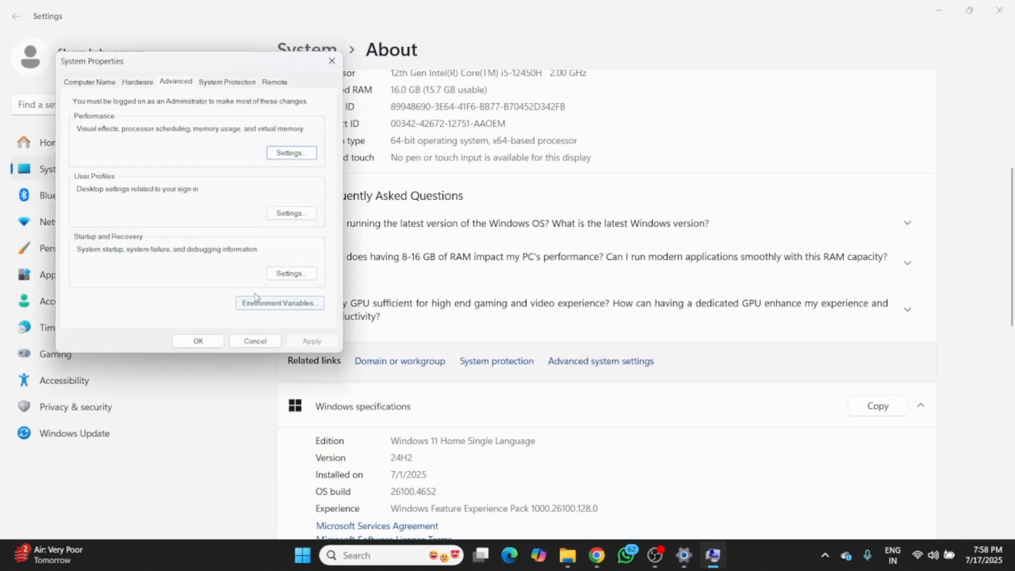
left_click(259, 305)
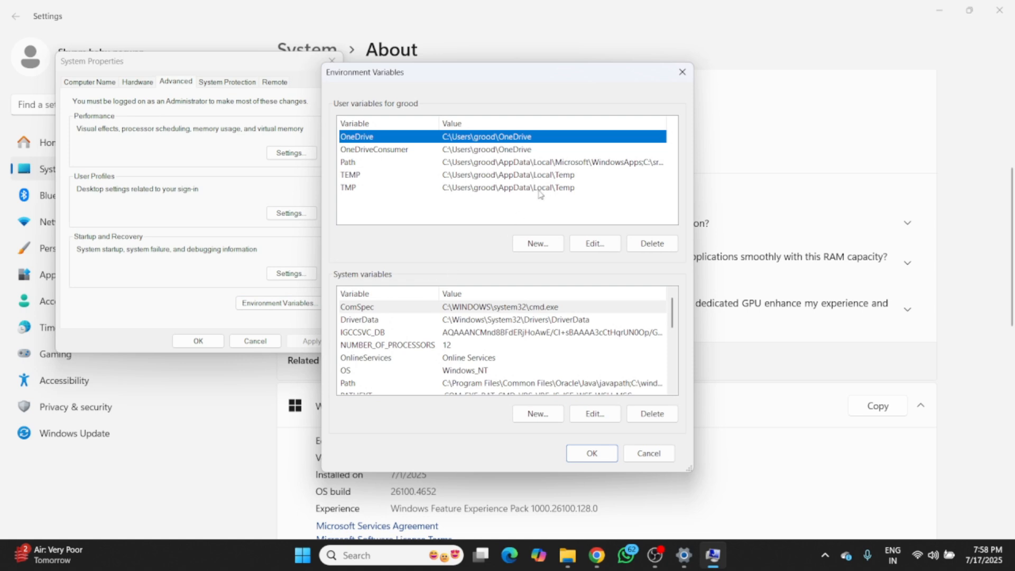
left_click(552, 164)
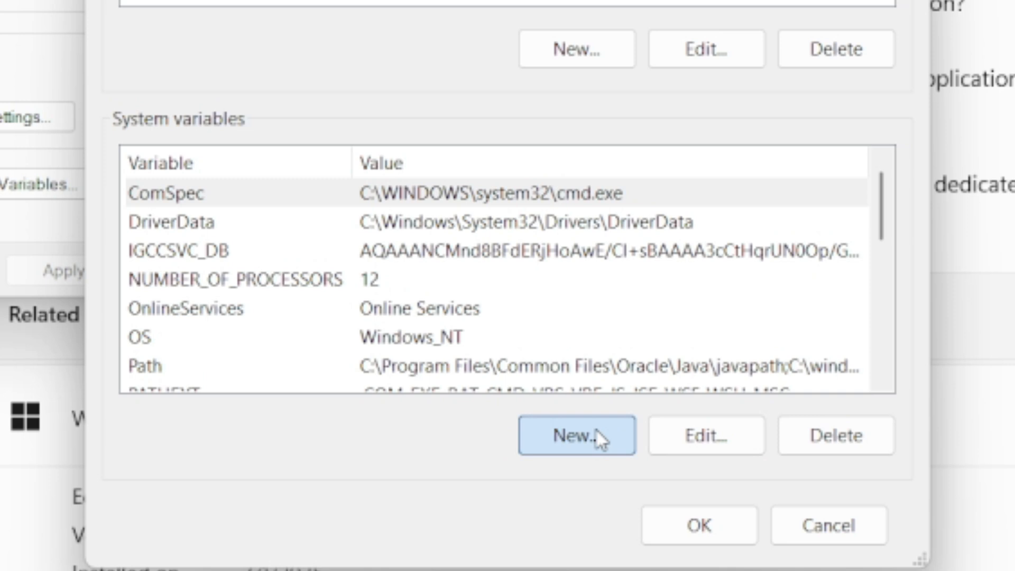
- Create a system variable named %JAVA_HOME% with the value C:\Program Files\Java\jdk-24\bin
left_click(597, 429)
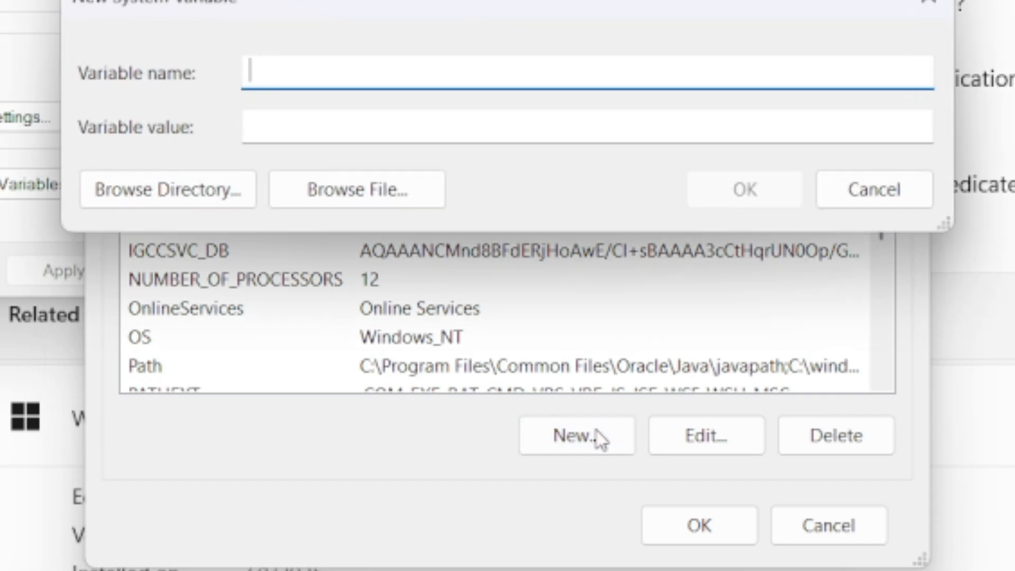
type("%JAVA_H")
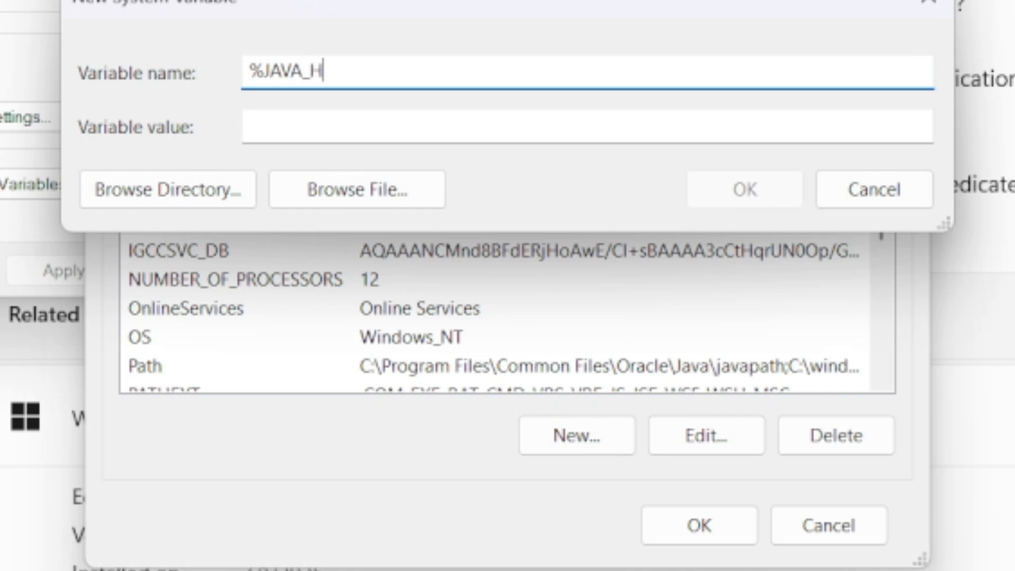
type("OME%")
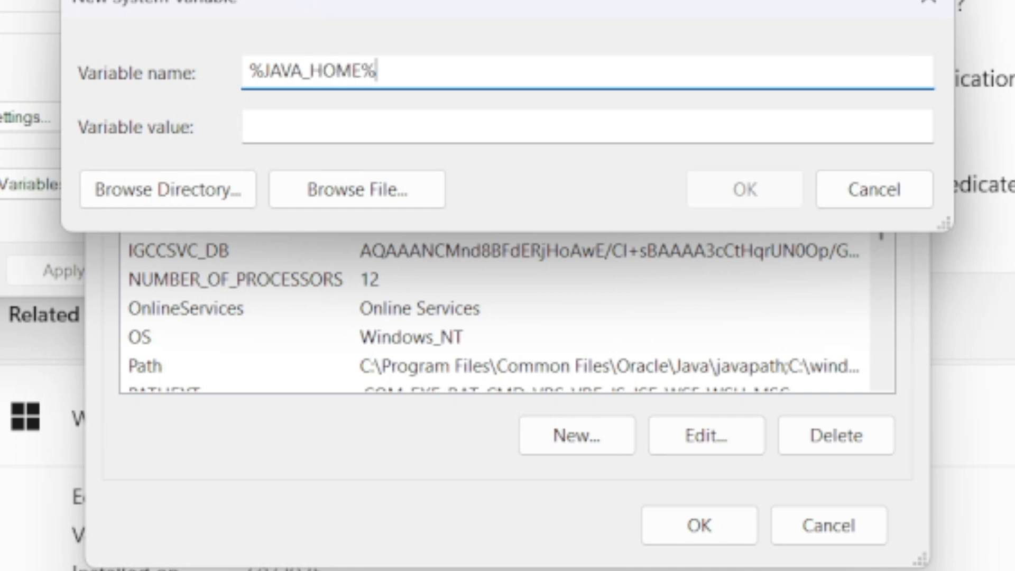
left_click(574, 127)
type("C:\\Program Files\\Java\\jdk-24\\bin")
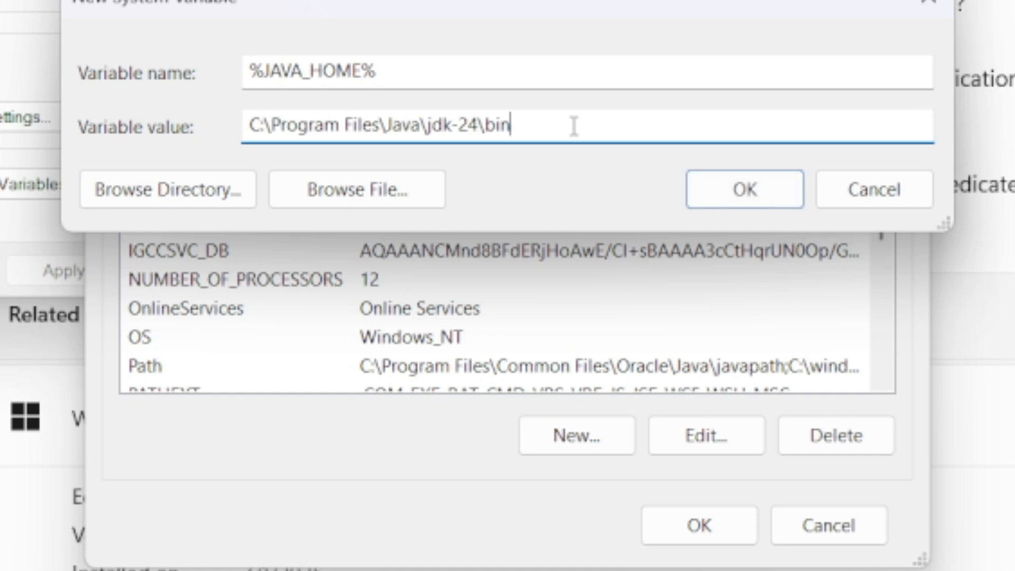
left_click(760, 192)
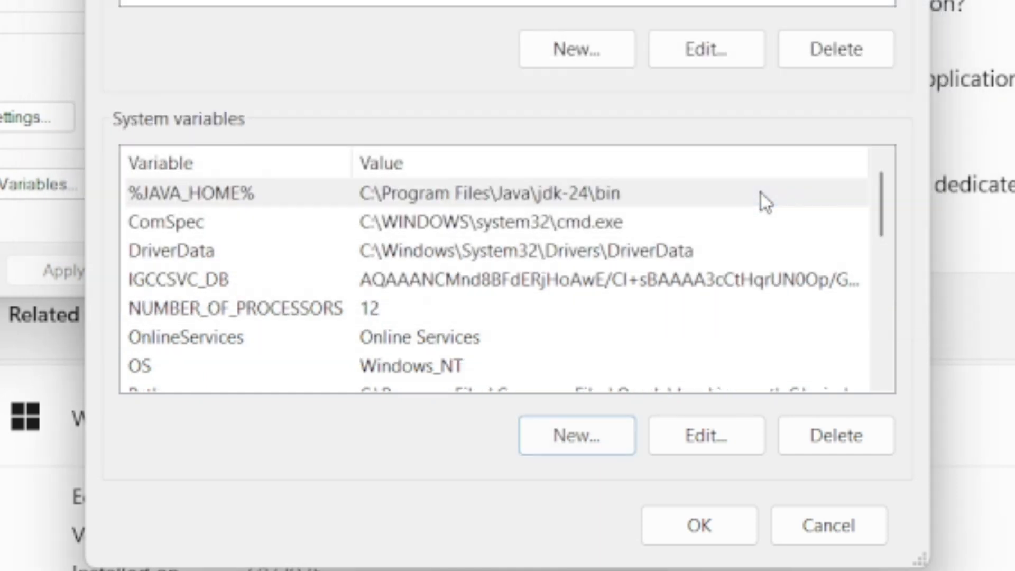
- Save the environment variables and system properties, and close the Settings and JDK bin folder windows
left_click(700, 525)
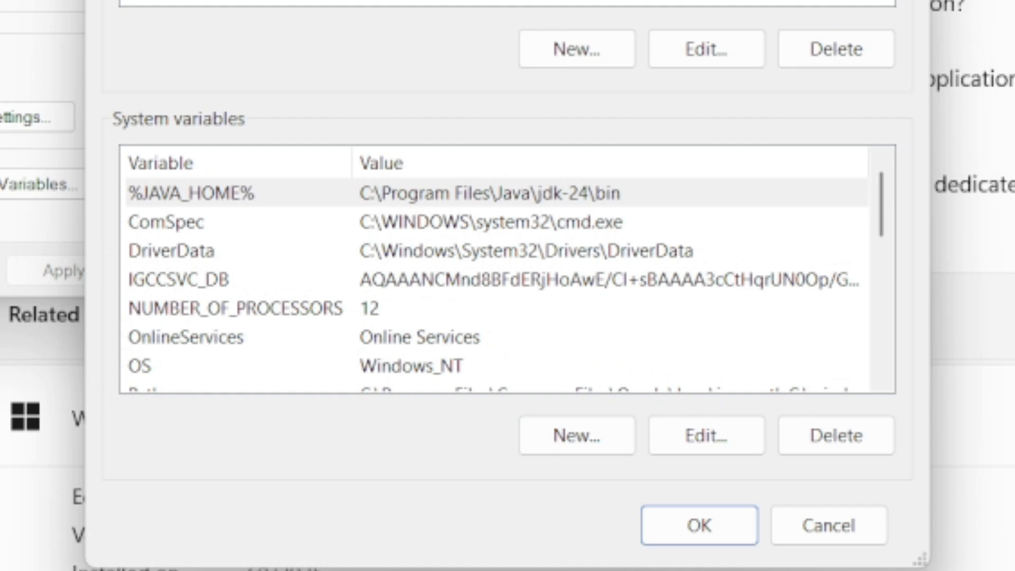
left_click(708, 48)
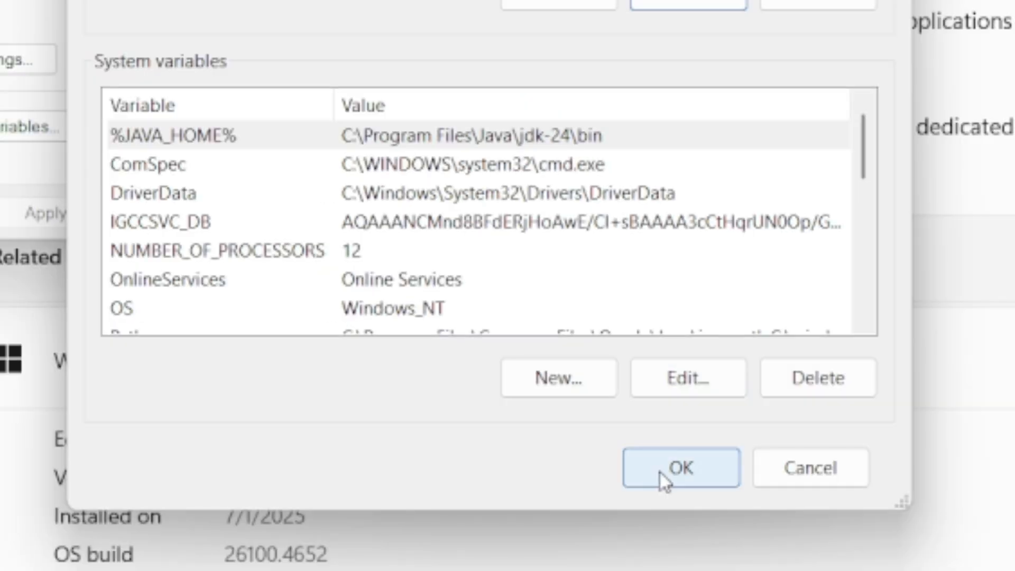
left_click(677, 531)
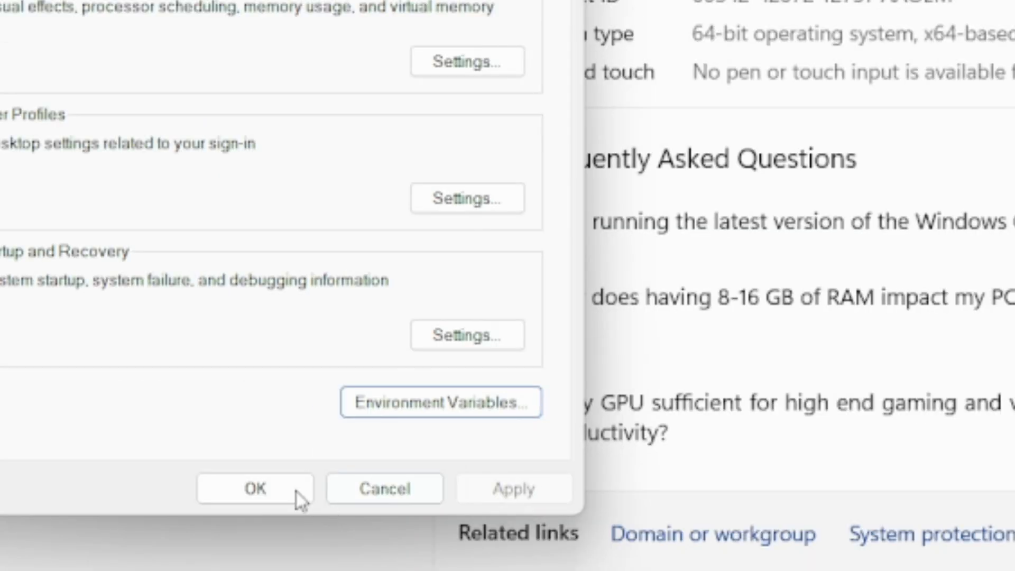
left_click(262, 487)
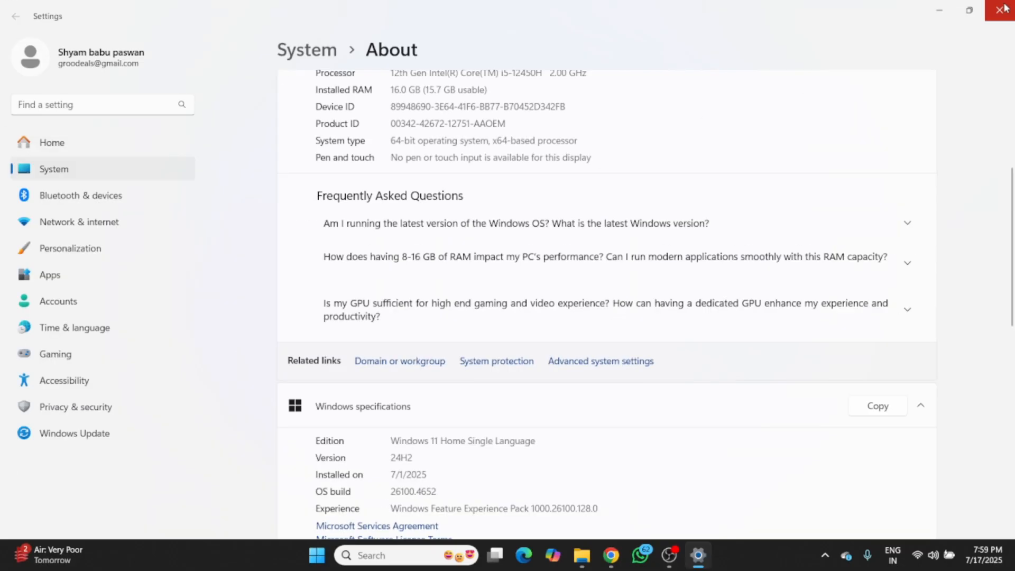
left_click(1005, 8)
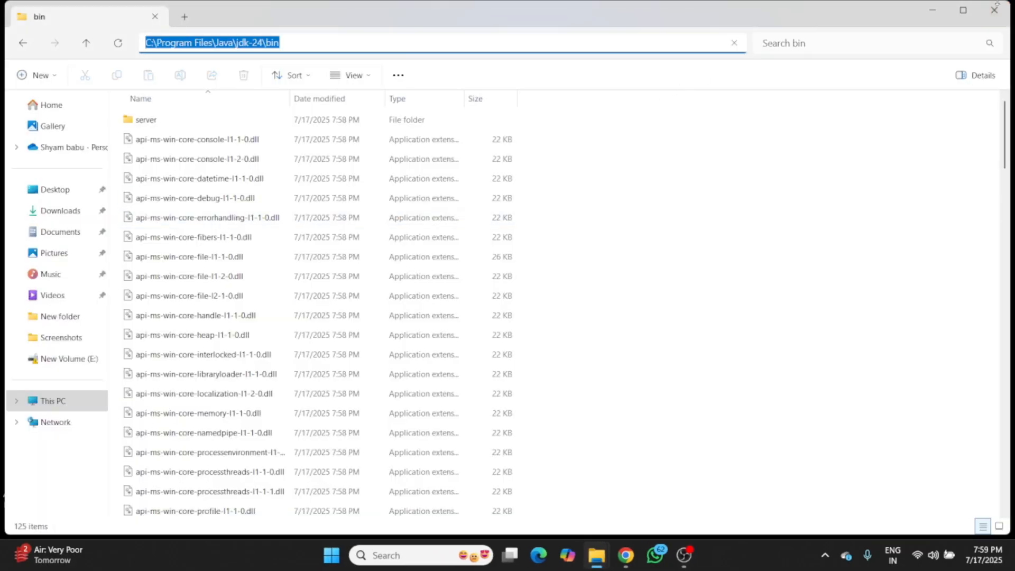
left_click(993, 10)
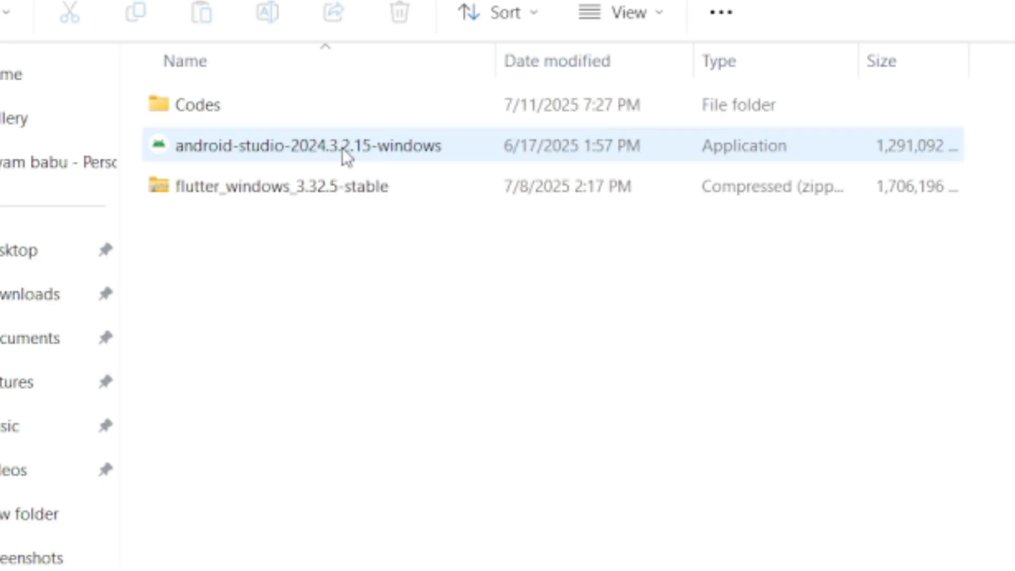
- Run the Android Studio installer with the default options and finish the setup with Start Android Studio enabled
left_click(341, 147)
double_click(341, 147)
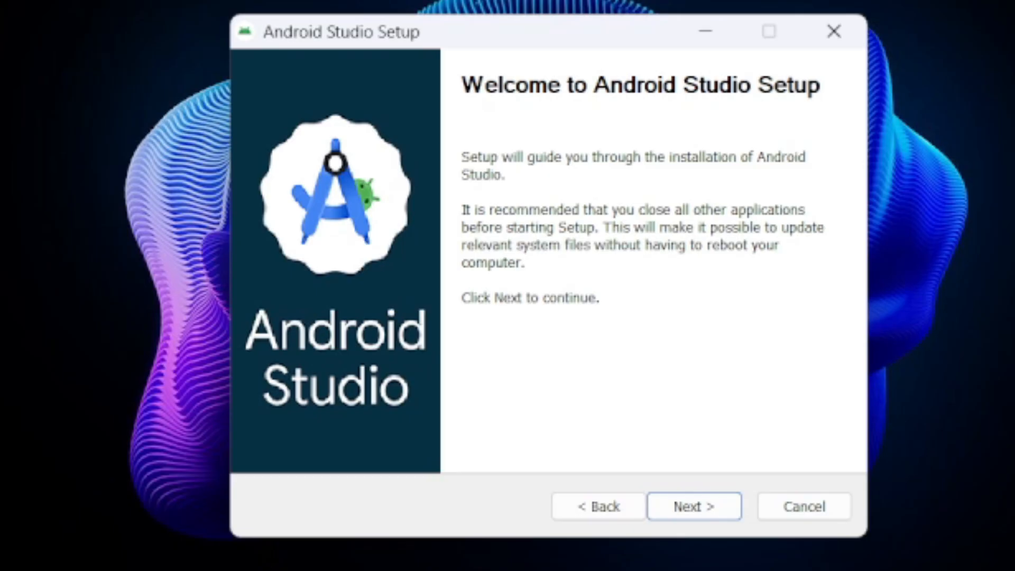
left_click(708, 504)
left_click(708, 505)
left_click(709, 504)
left_click(708, 505)
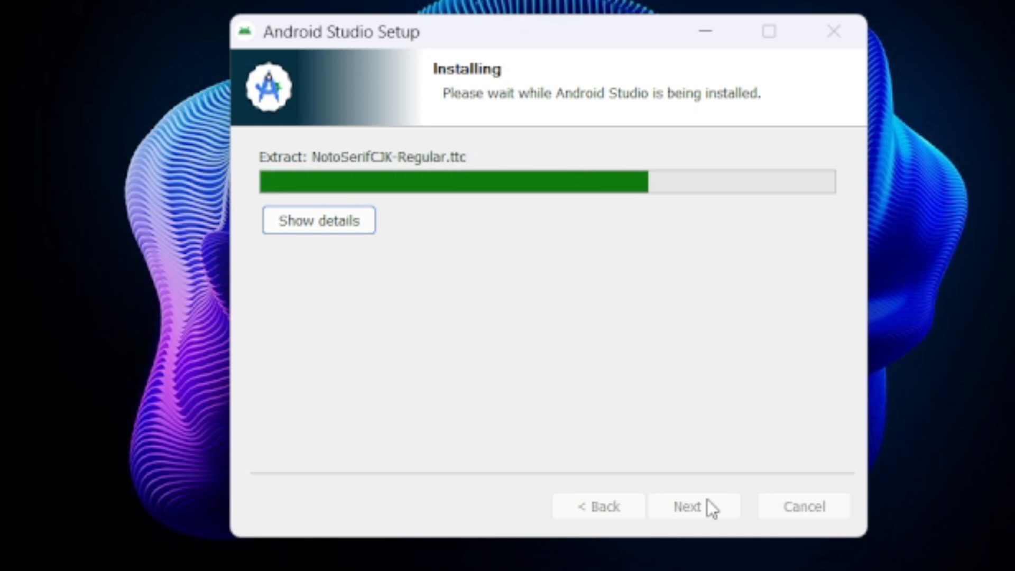
left_click(707, 502)
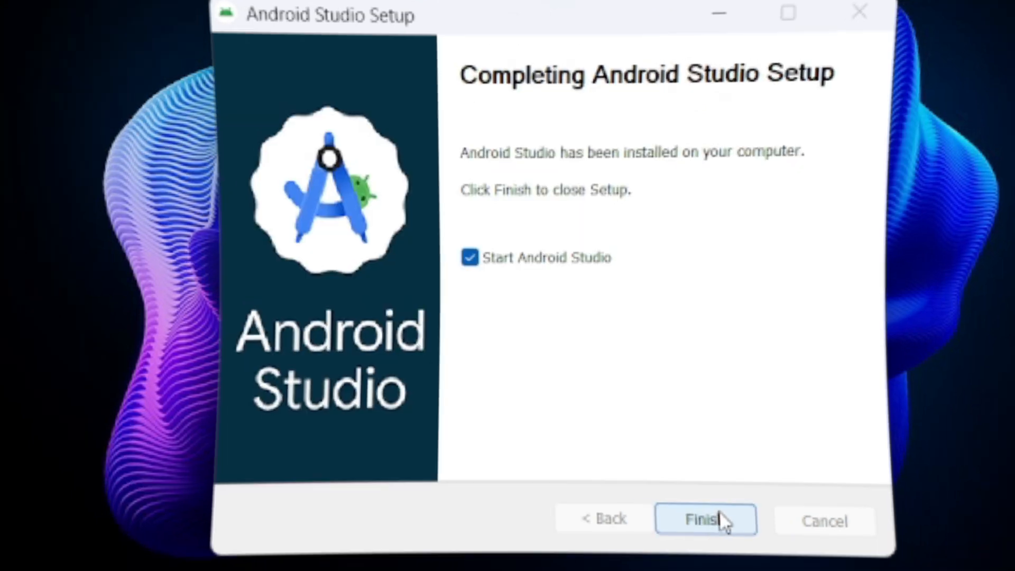
left_click(707, 505)
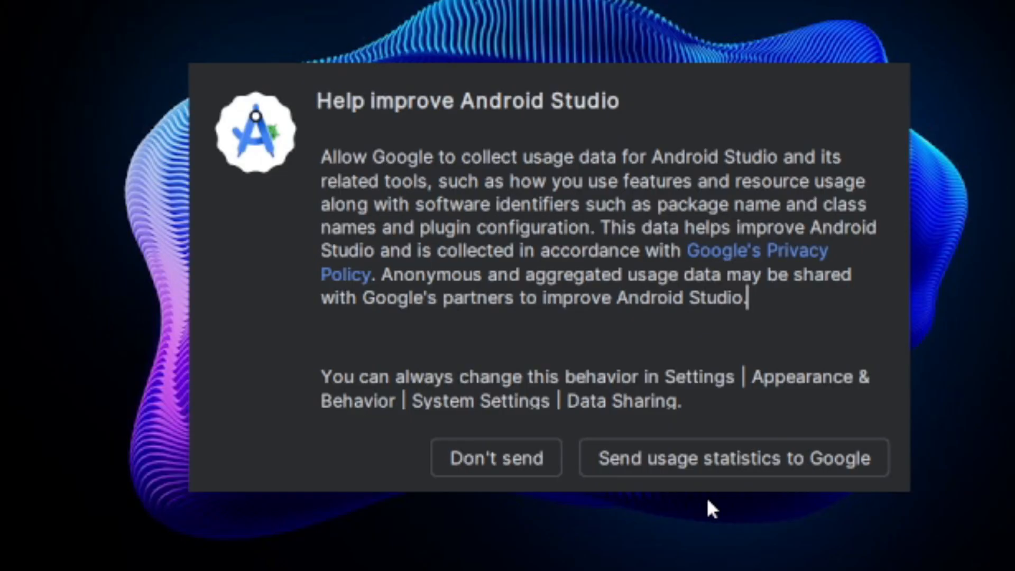
- Decline sending usage statistics and start the Standard Android Studio component setup, accepting the android-sdk-license
left_click(462, 447)
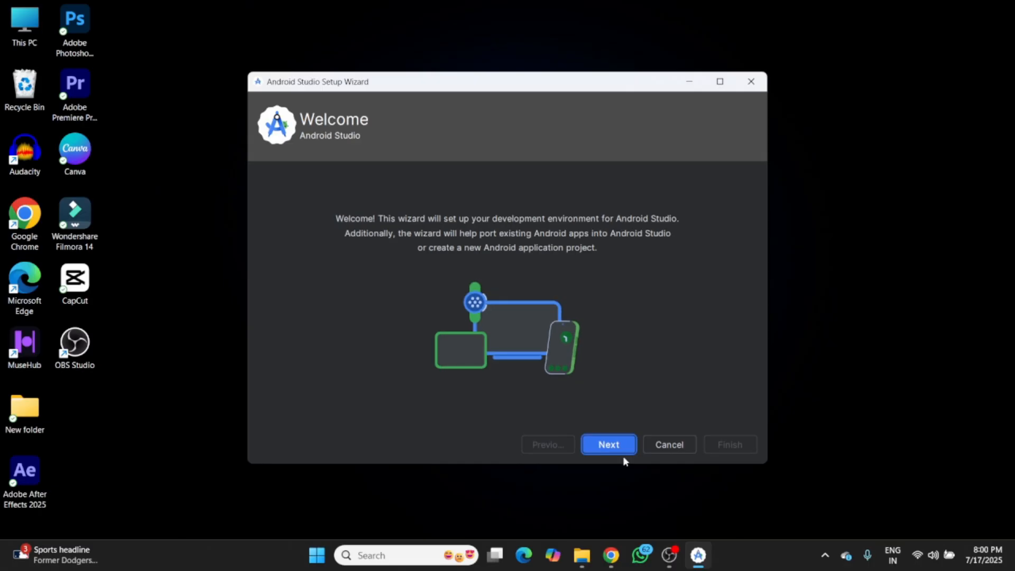
left_click(609, 444)
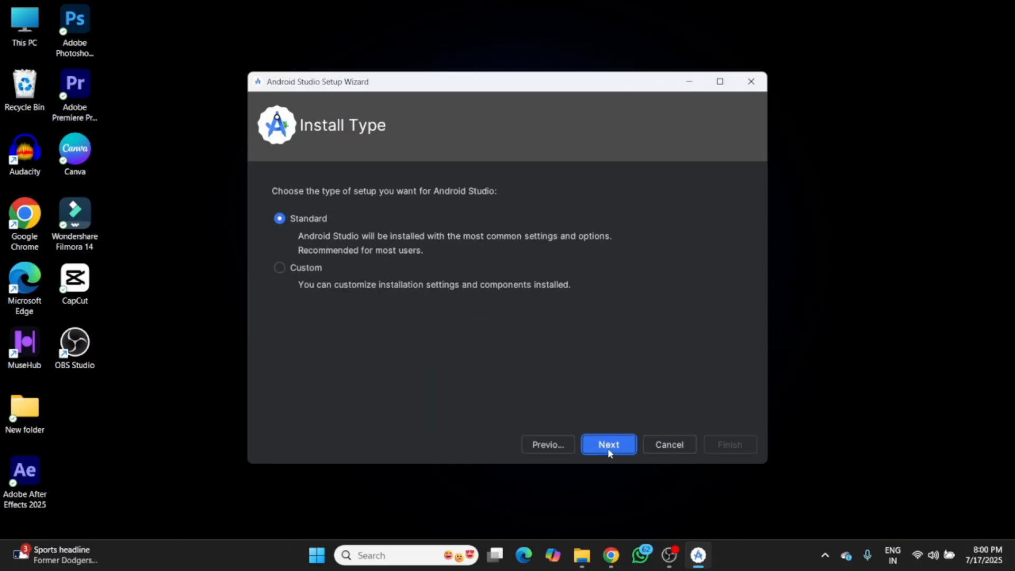
left_click(608, 445)
left_click(609, 444)
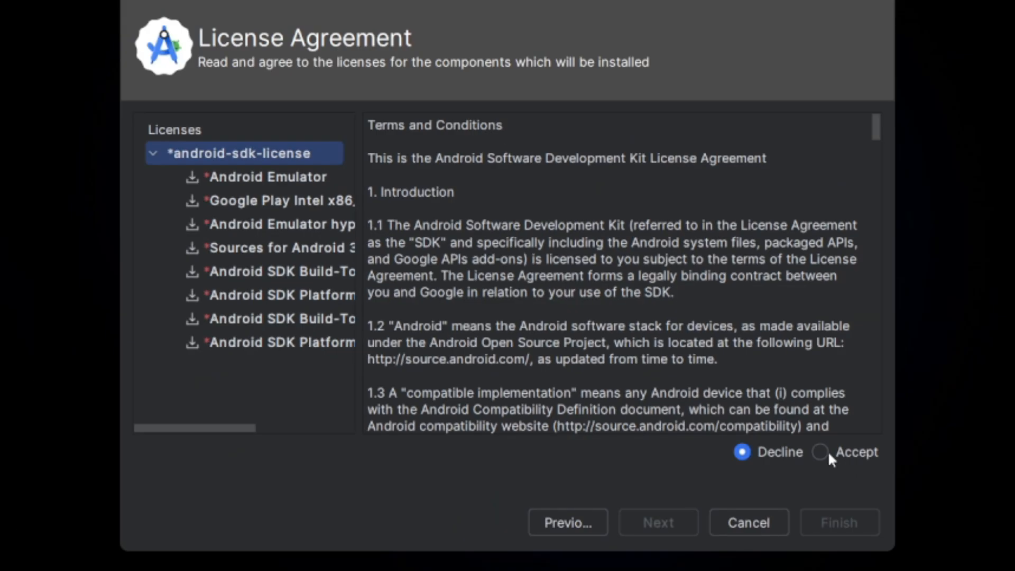
left_click(820, 452)
left_click(851, 524)
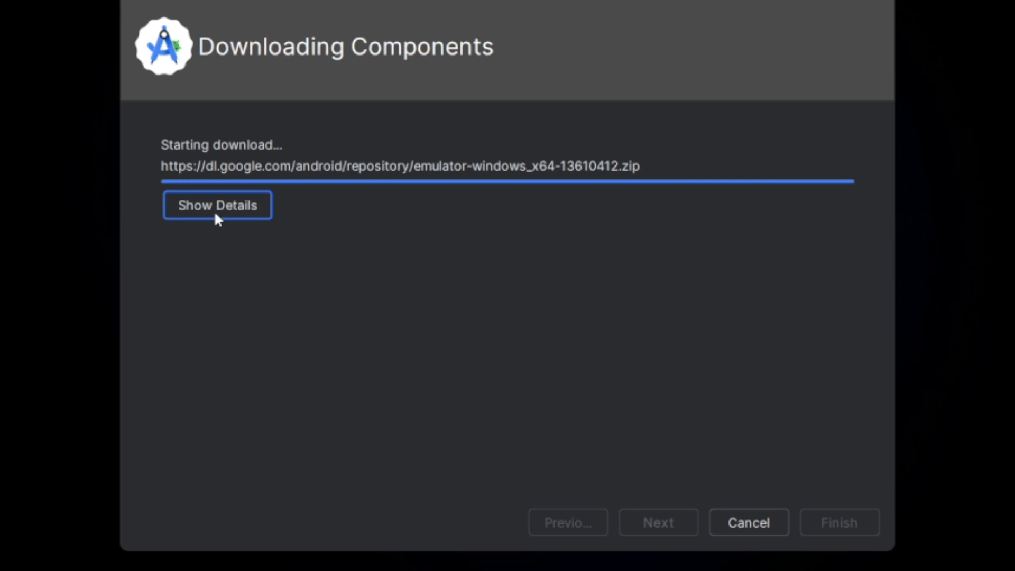
- Show the component download details, finish the Android Studio Setup Wizard when it completes and minimize the OBS window
left_click(218, 214)
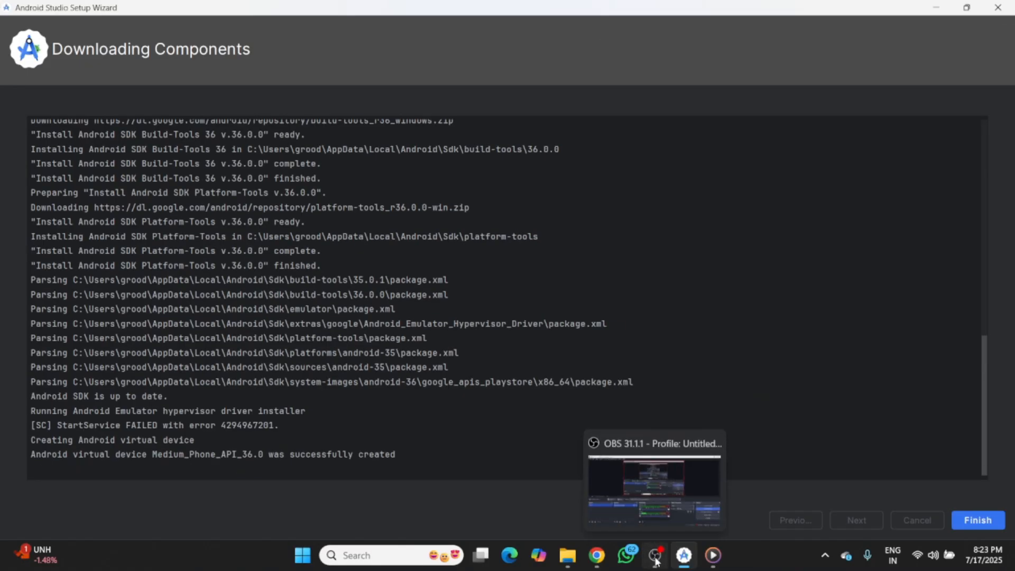
left_click(655, 560)
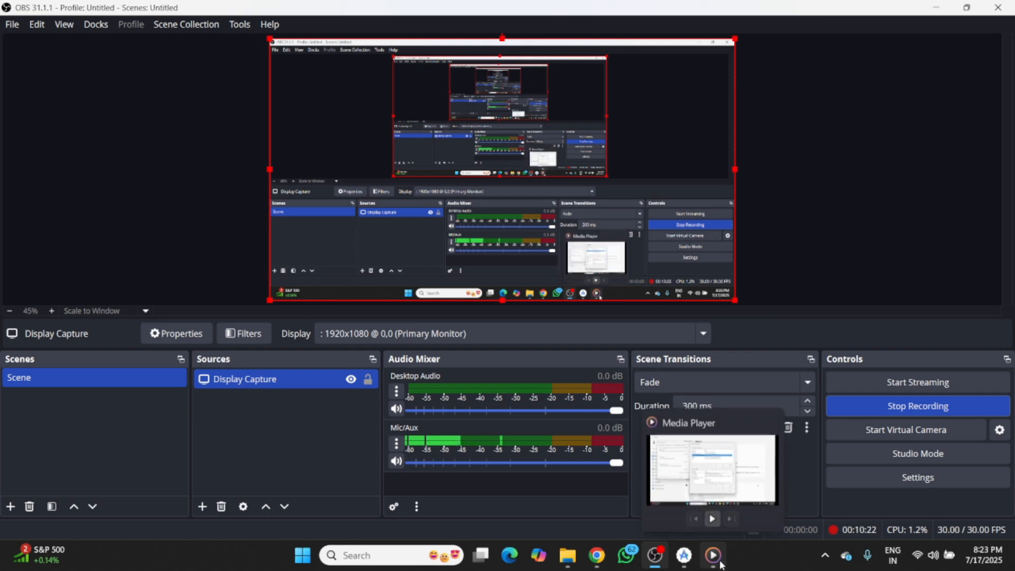
left_click(684, 562)
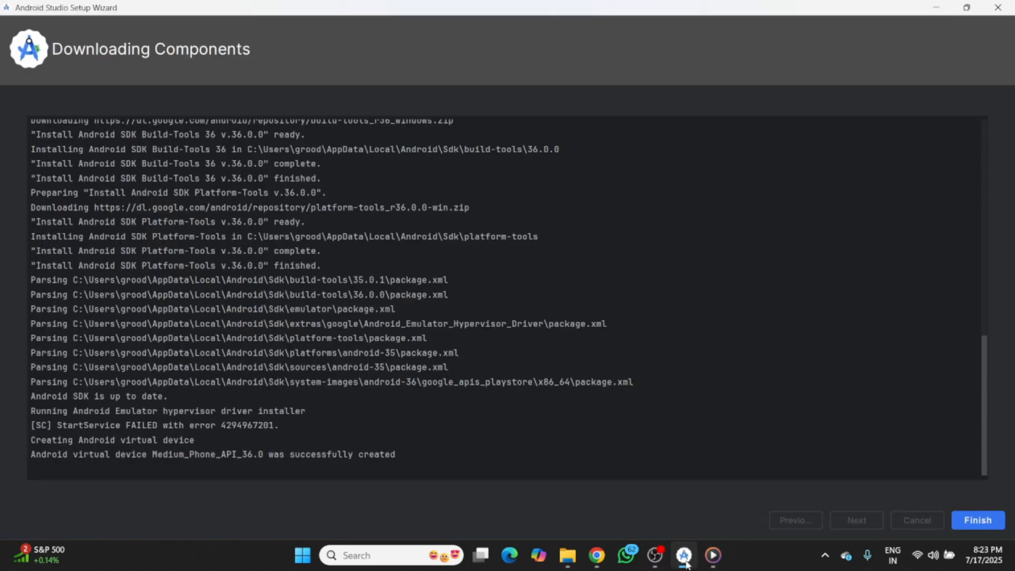
left_click(972, 520)
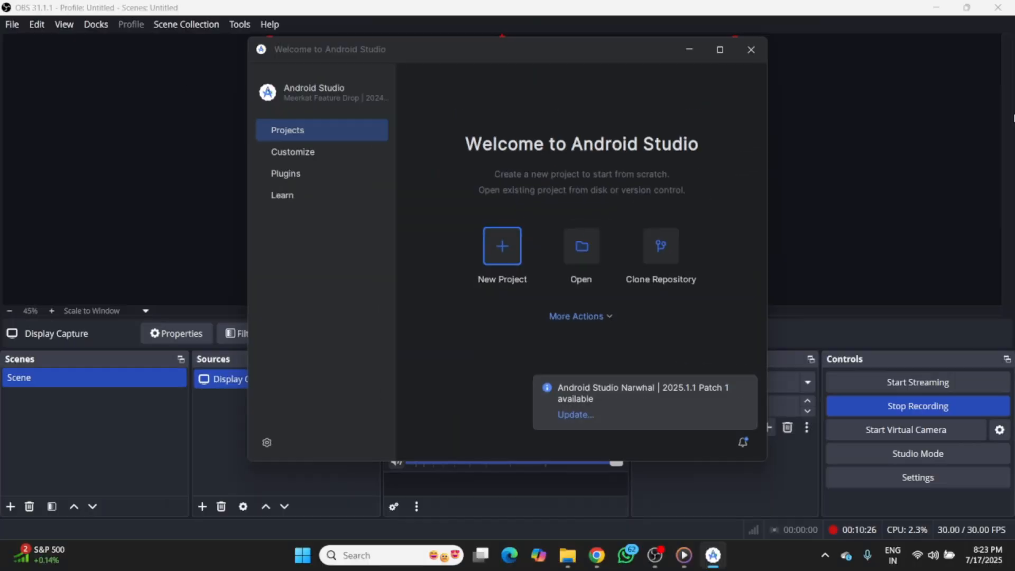
left_click(934, 8)
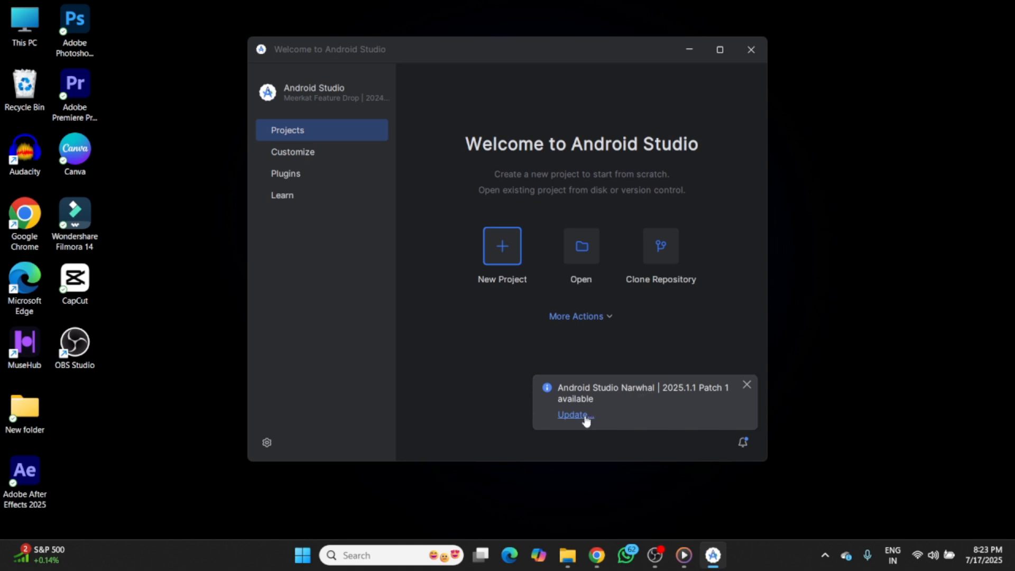
- In the SDK Manager's SDK Tools, select Android SDK Command-line Tools (latest) 19.0, apply the change and confirm its installation
left_click(589, 317)
left_click(593, 386)
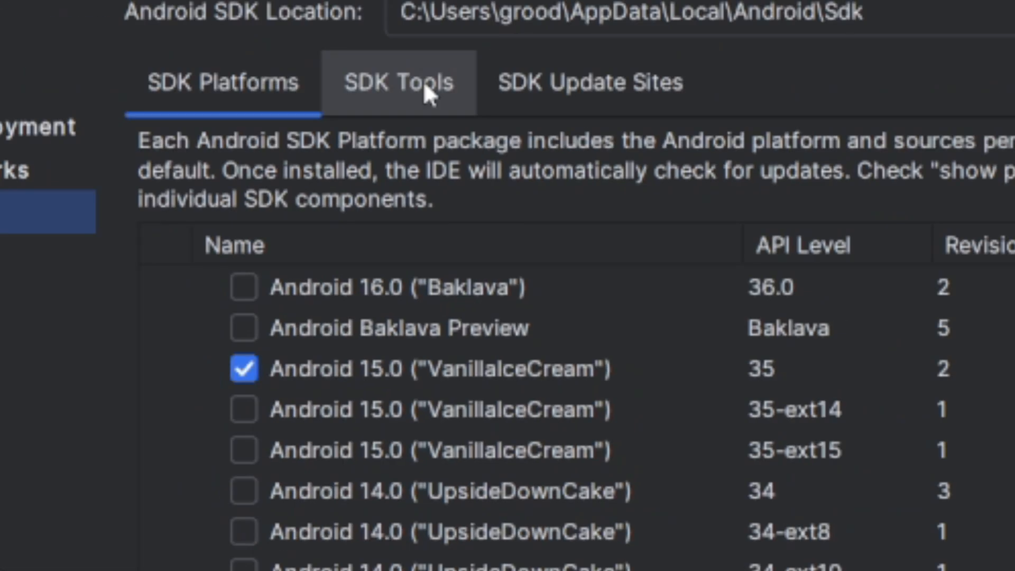
left_click(474, 121)
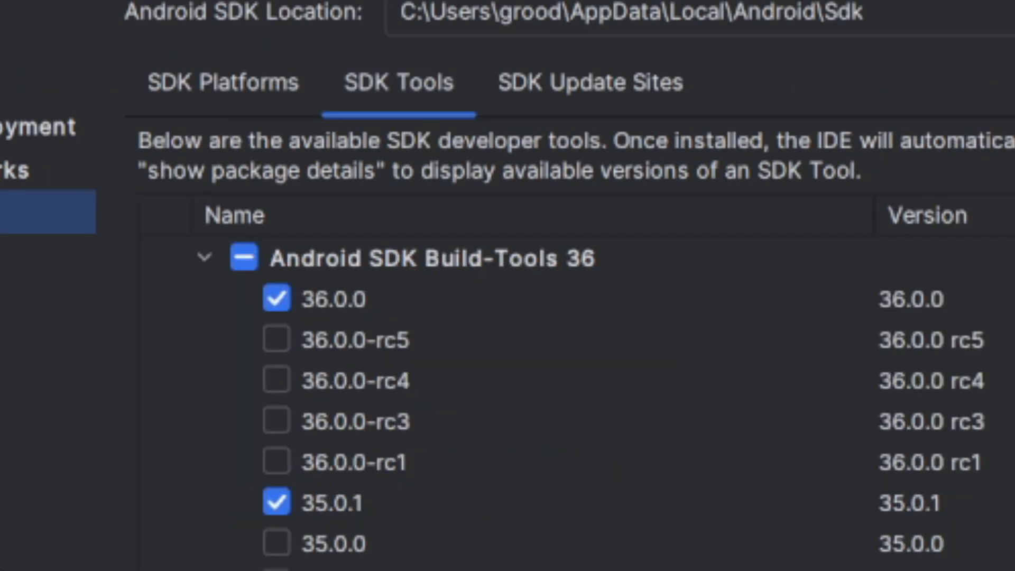
scroll(528, 401, "down", 20)
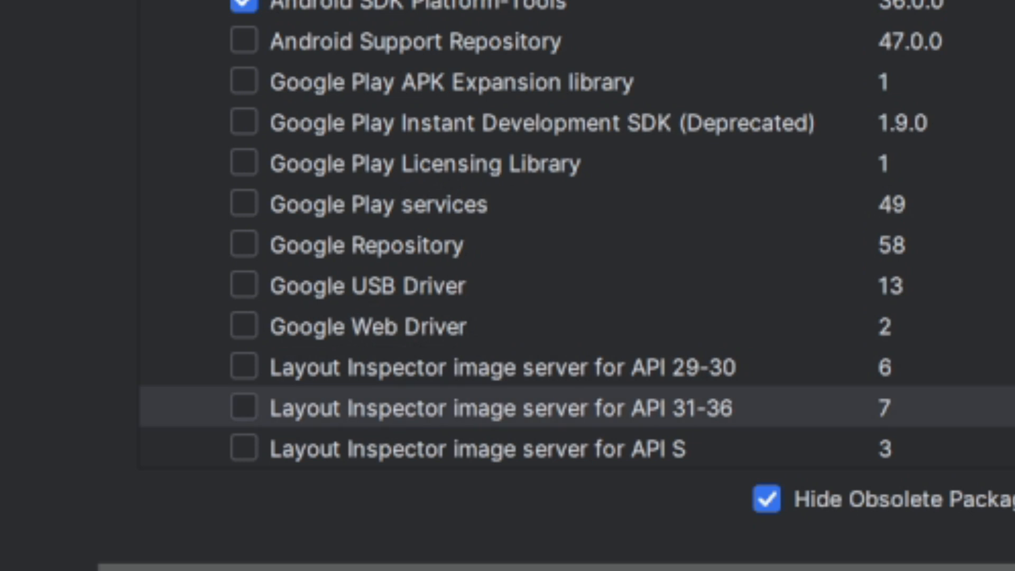
scroll(529, 233, "up", 5)
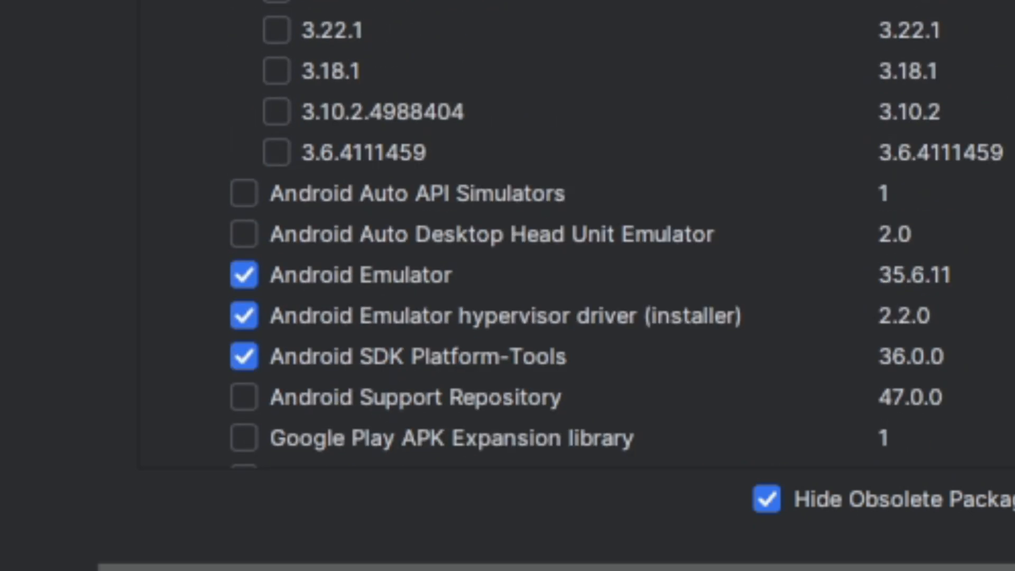
scroll(694, 265, "up", 10)
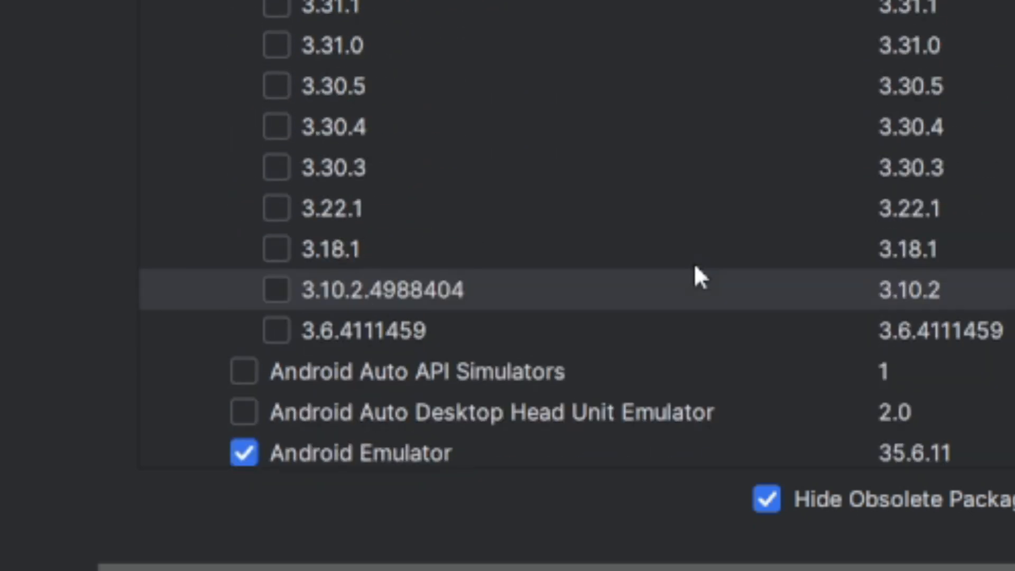
scroll(696, 269, "up", 4)
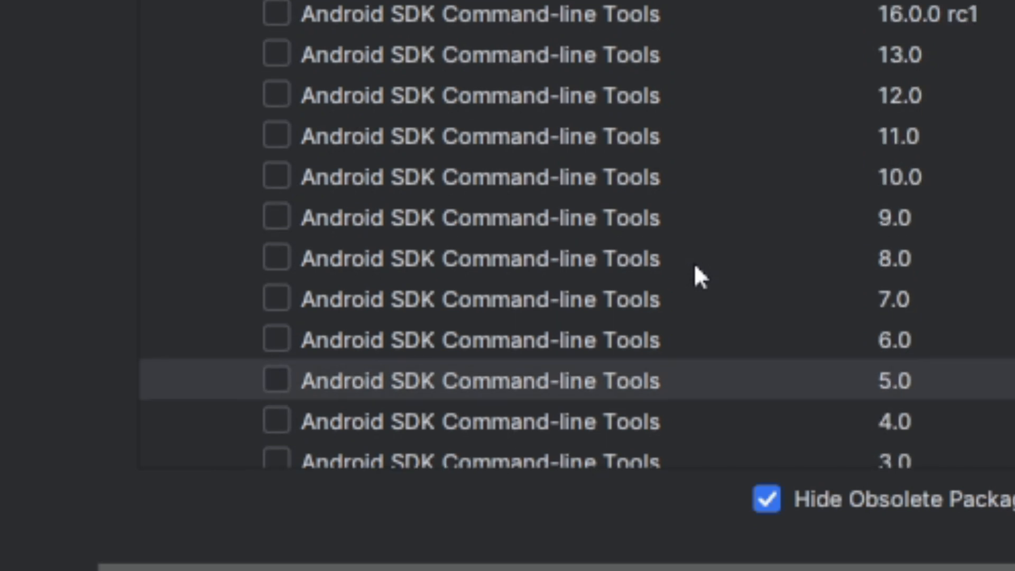
scroll(696, 268, "up", 2)
scroll(696, 267, "up", 2)
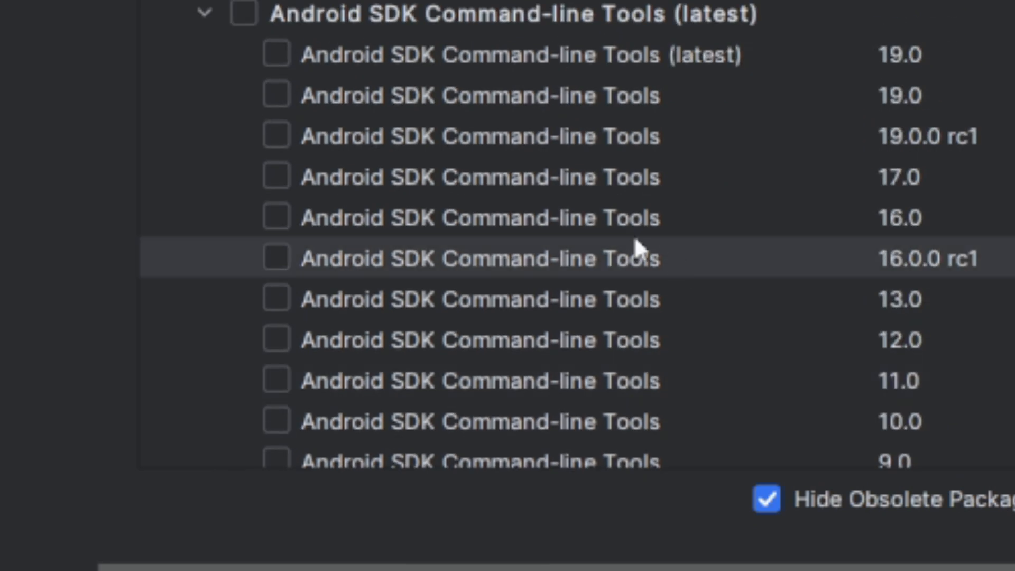
left_click(277, 53)
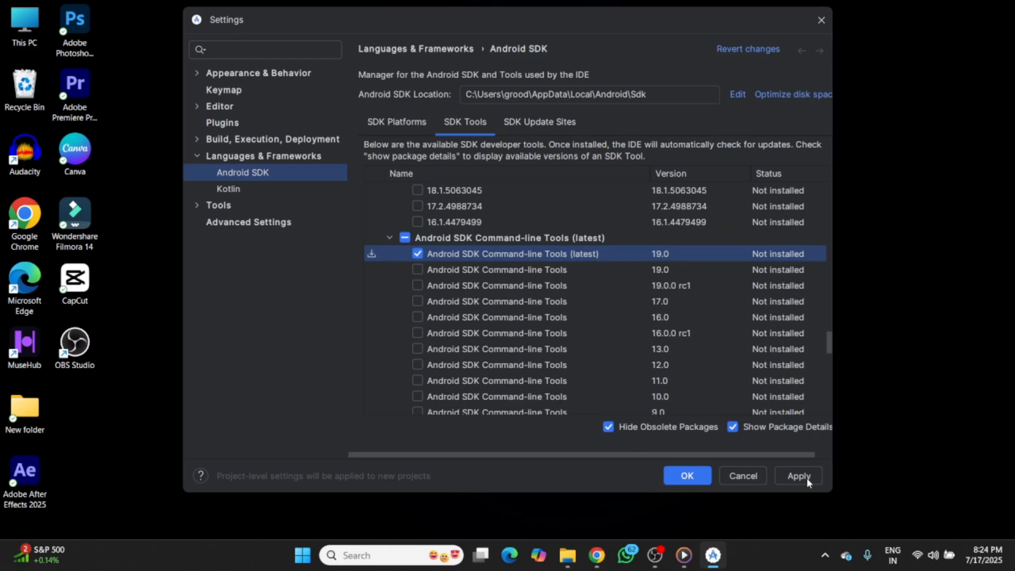
left_click(799, 476)
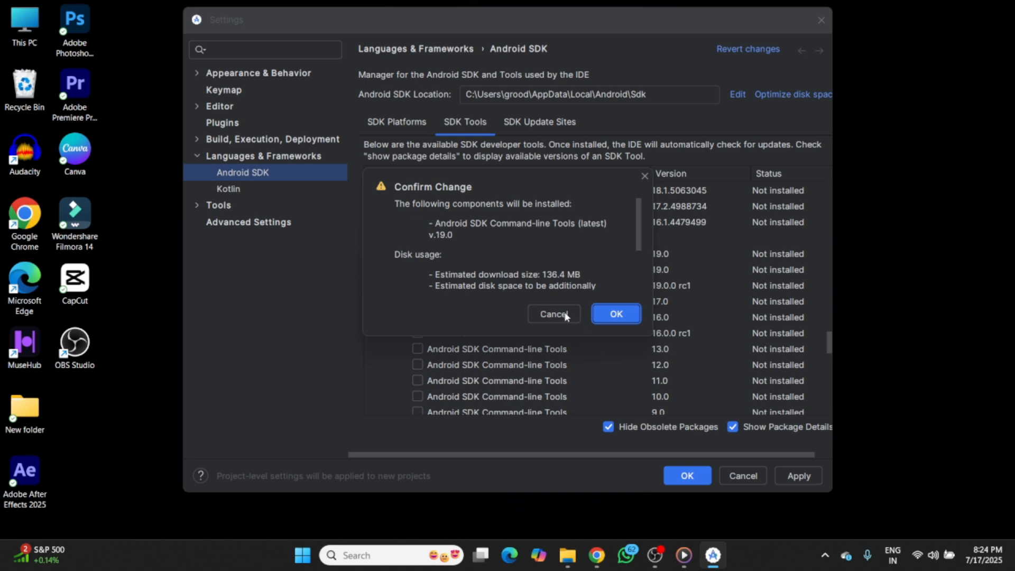
left_click(618, 315)
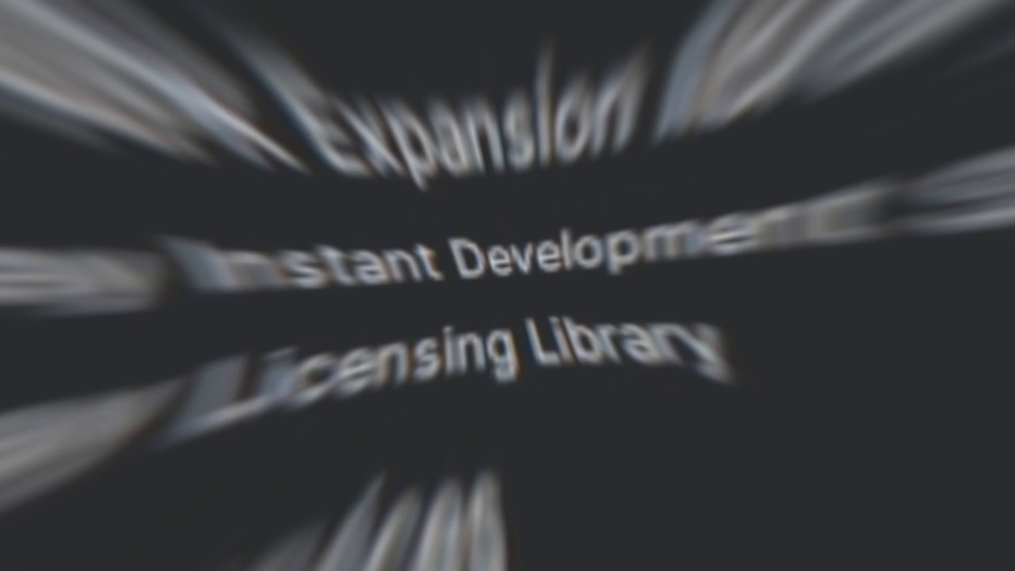
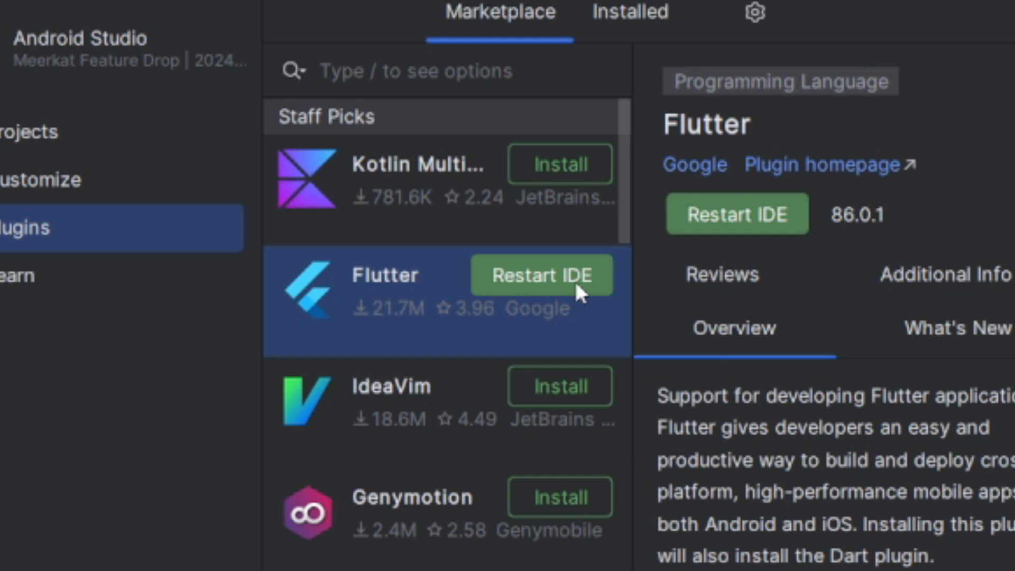
- Restart Android Studio to apply the Flutter plugin, and open a Command Prompt from the desktop
left_click(576, 284)
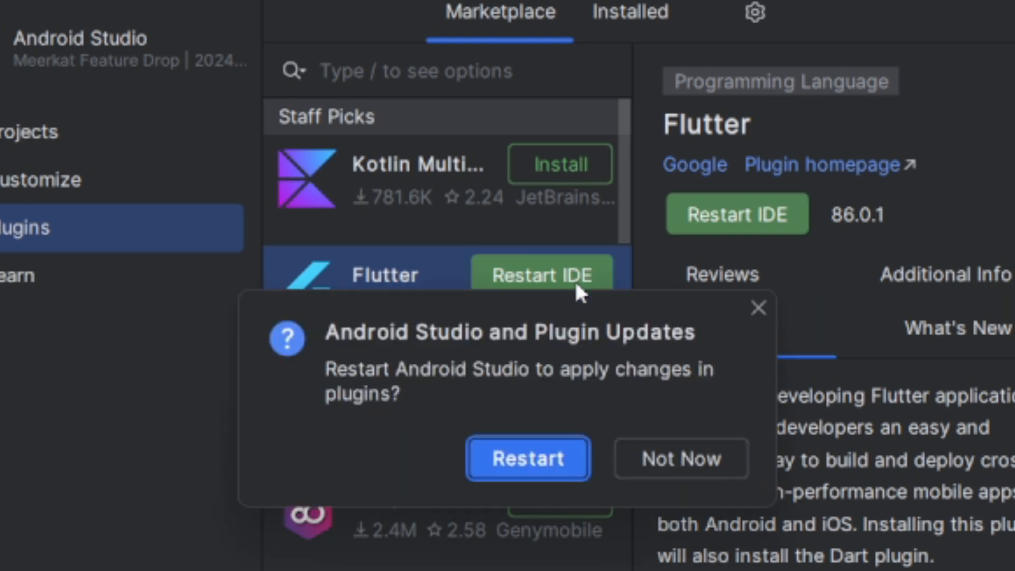
left_click(553, 472)
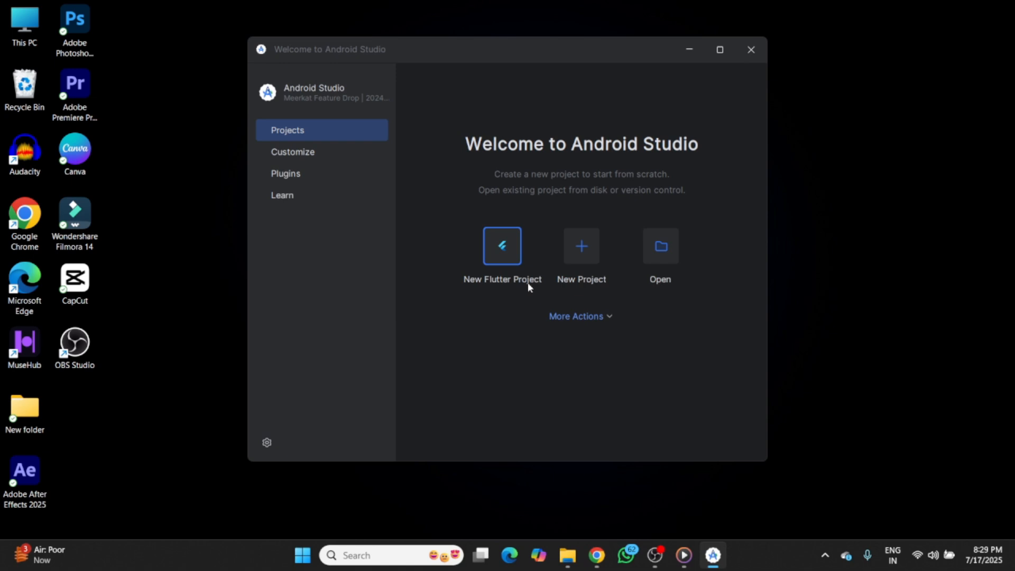
key("super+d")
key("super+r")
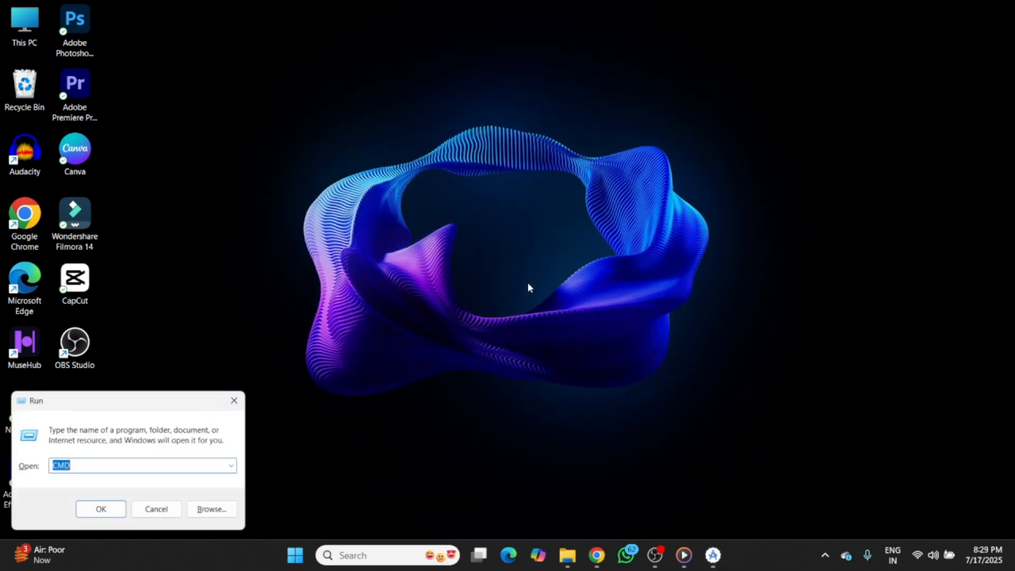
key("Return")
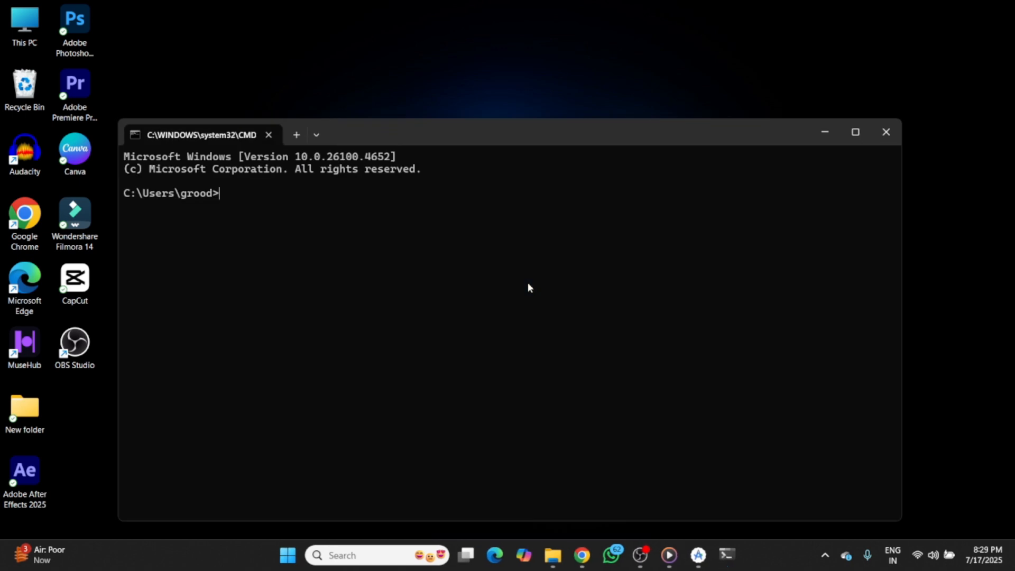
type("andr")
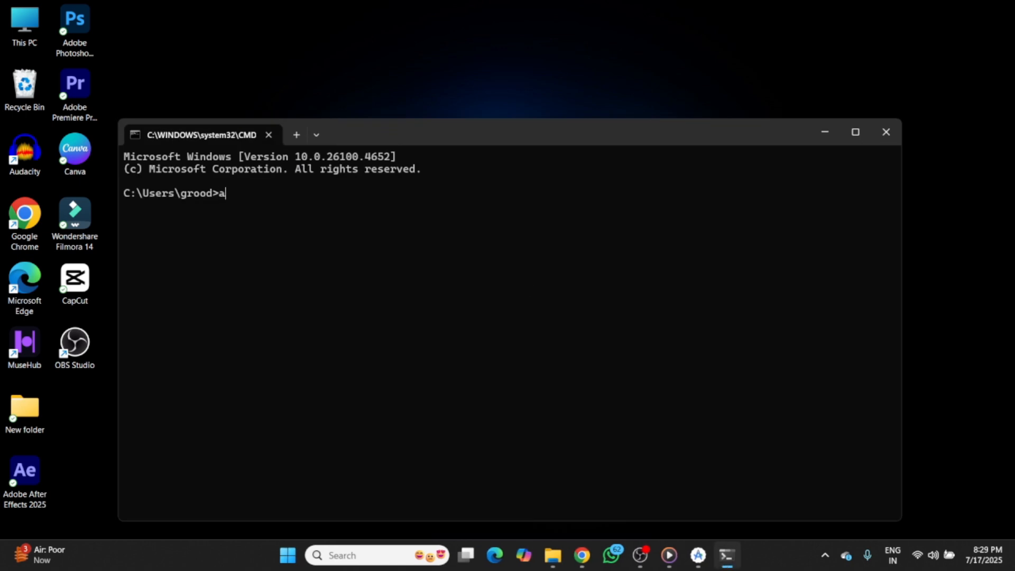
type("o")
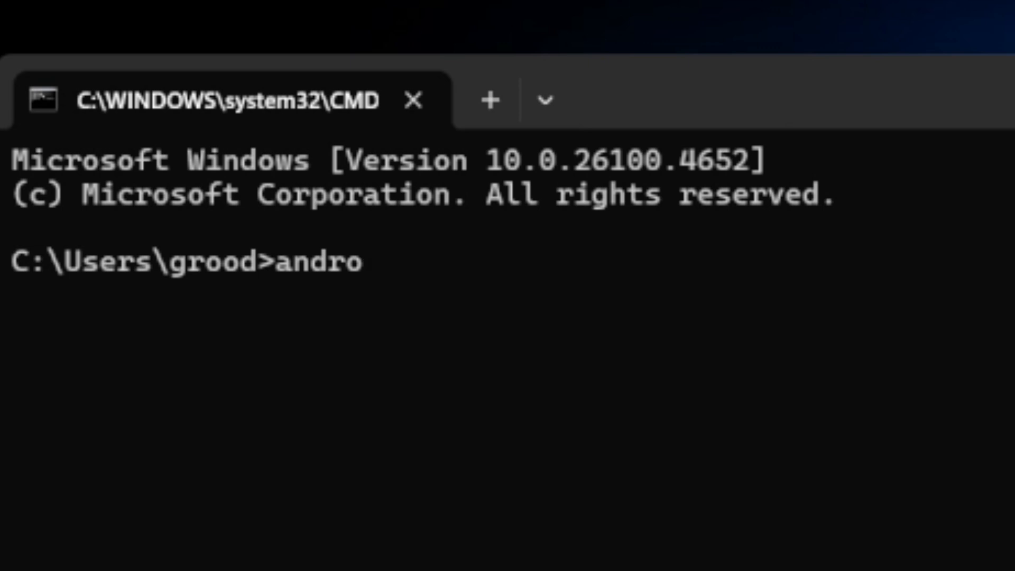
type("i")
key("BackSpace")
key("BackSpace")
key("BackSpace")
key("BackSpace")
key("BackSpace")
key("BackSpace")
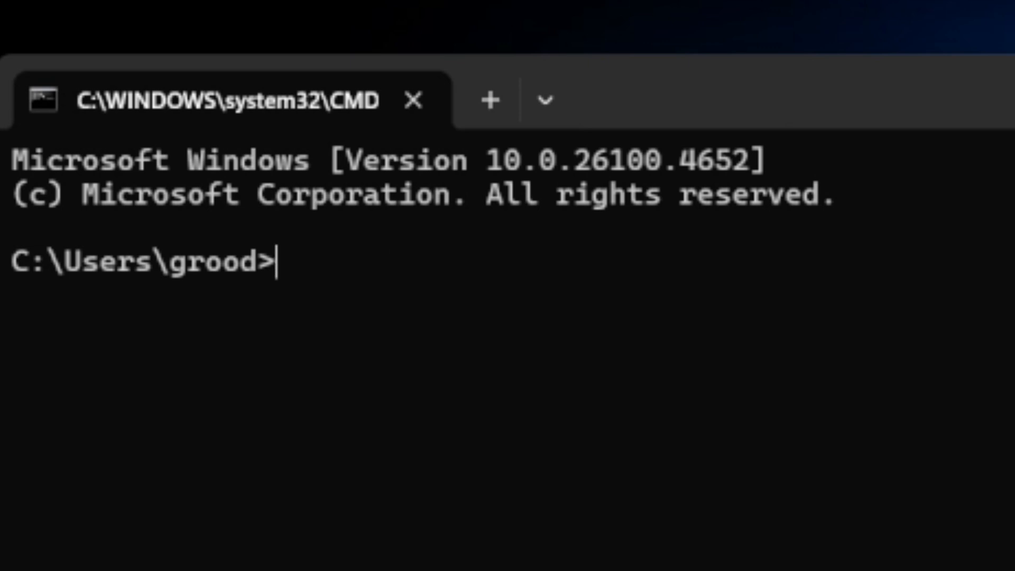
- Run flutter doctor and allow adb to access public and private networks through the firewall
type("flu")
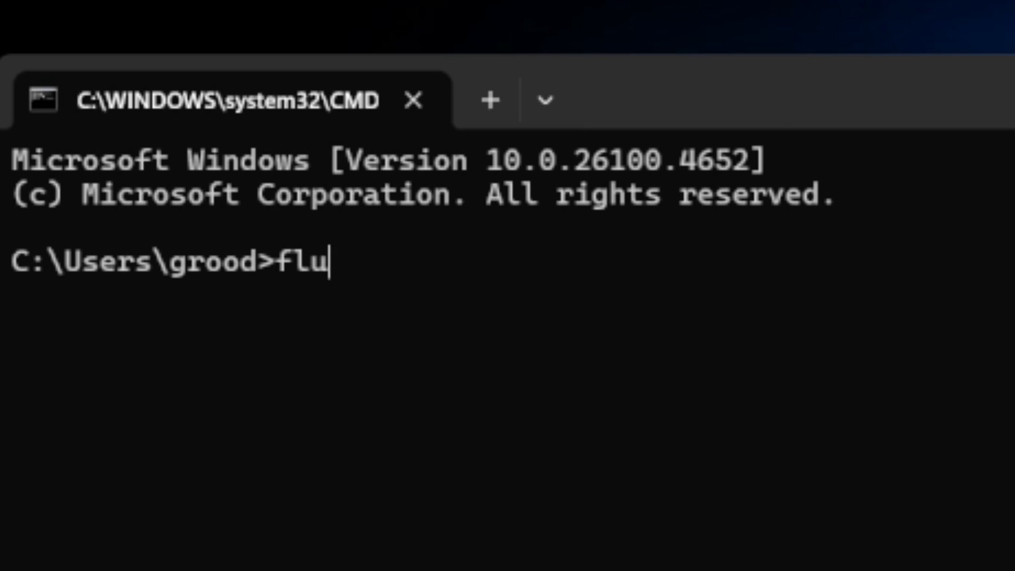
type("tter ")
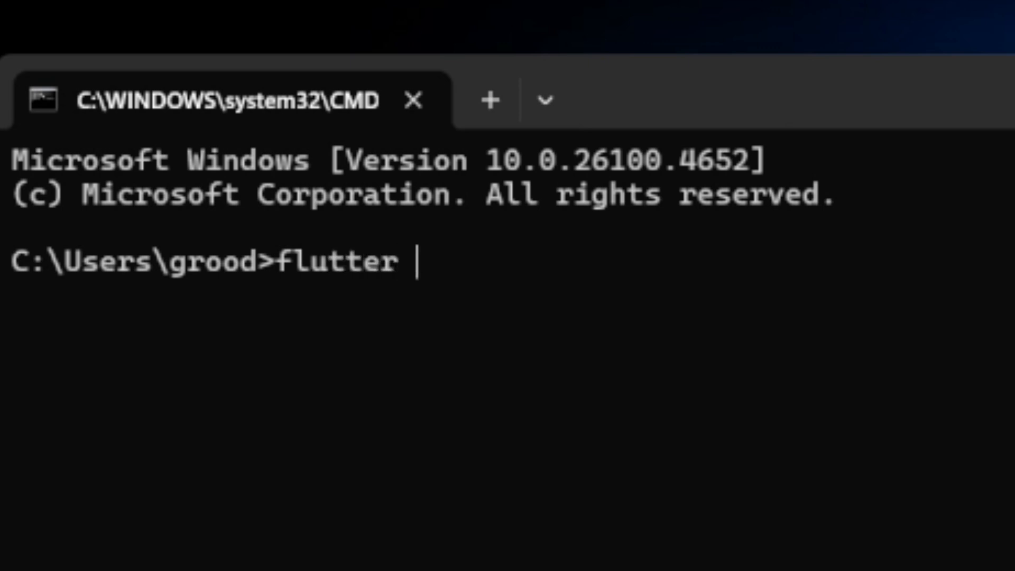
type("doctor")
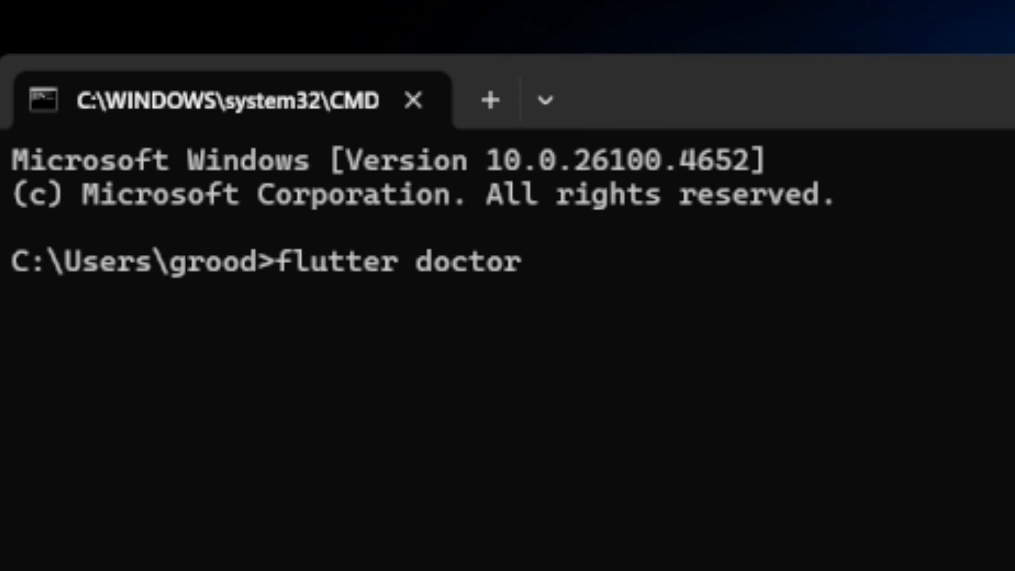
key("Return")
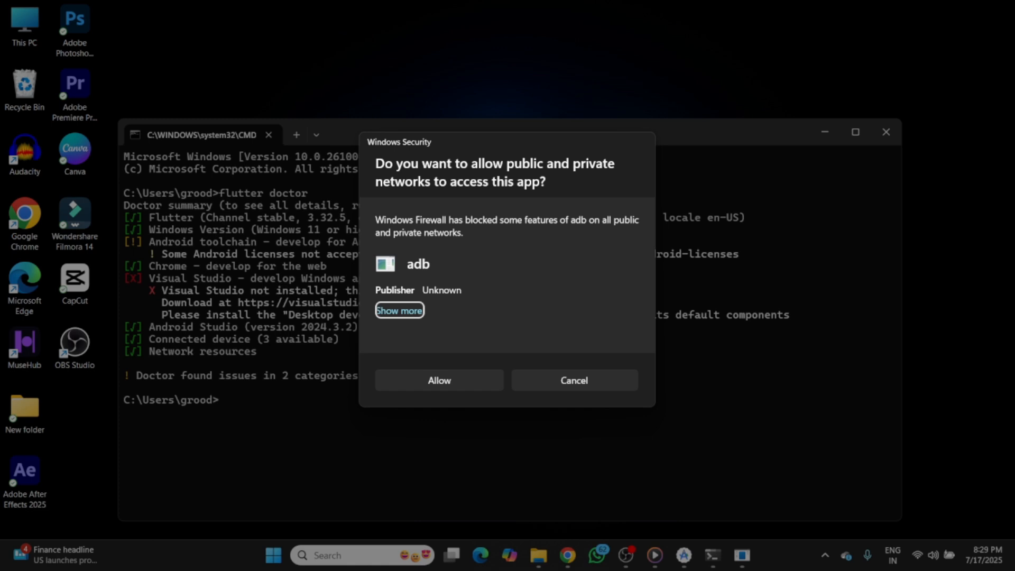
left_click(474, 385)
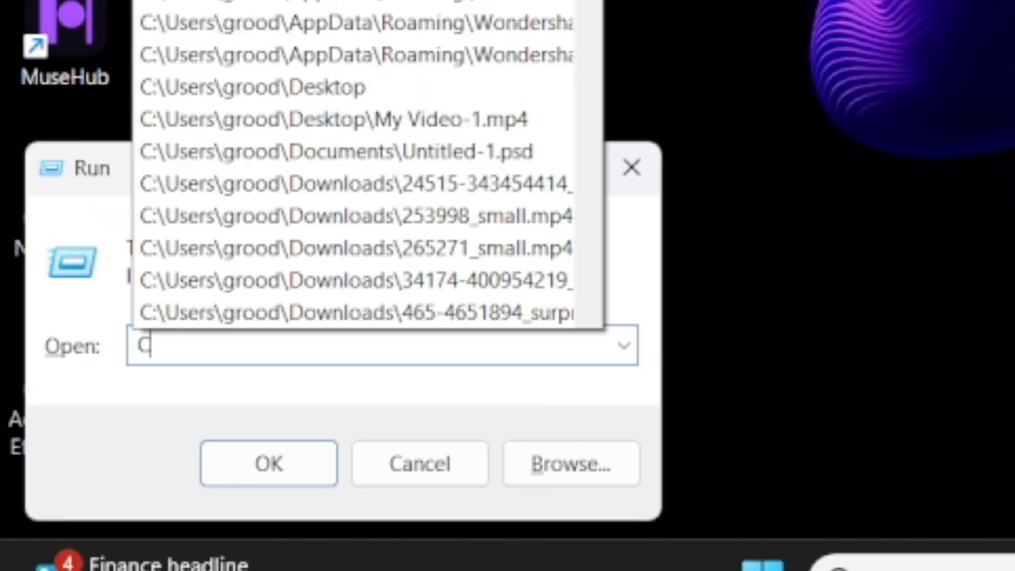
- In a new Command Prompt, check the Java installation with the commands java and java --version
type("MD")
key("Return")
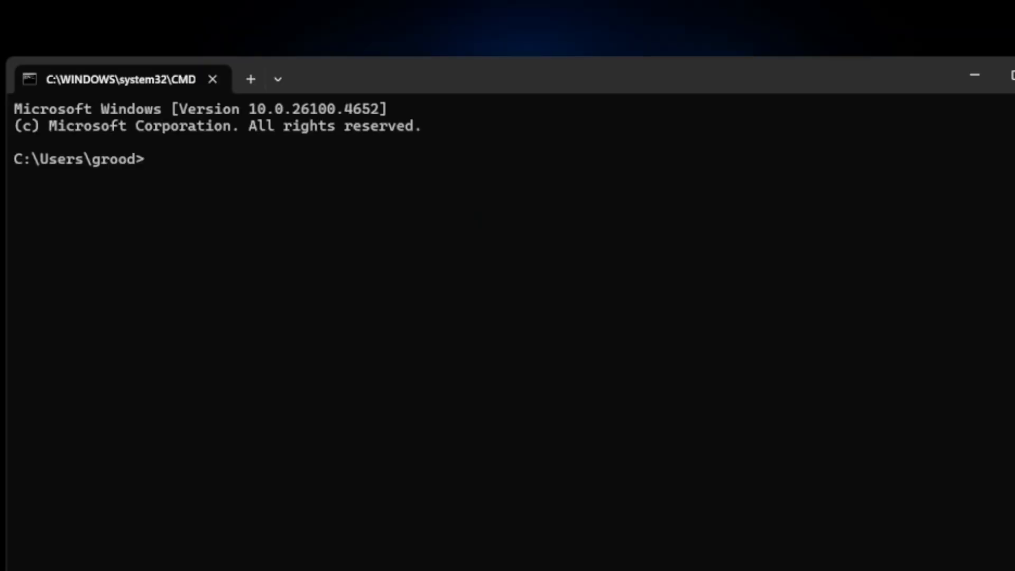
type("java")
key("Return")
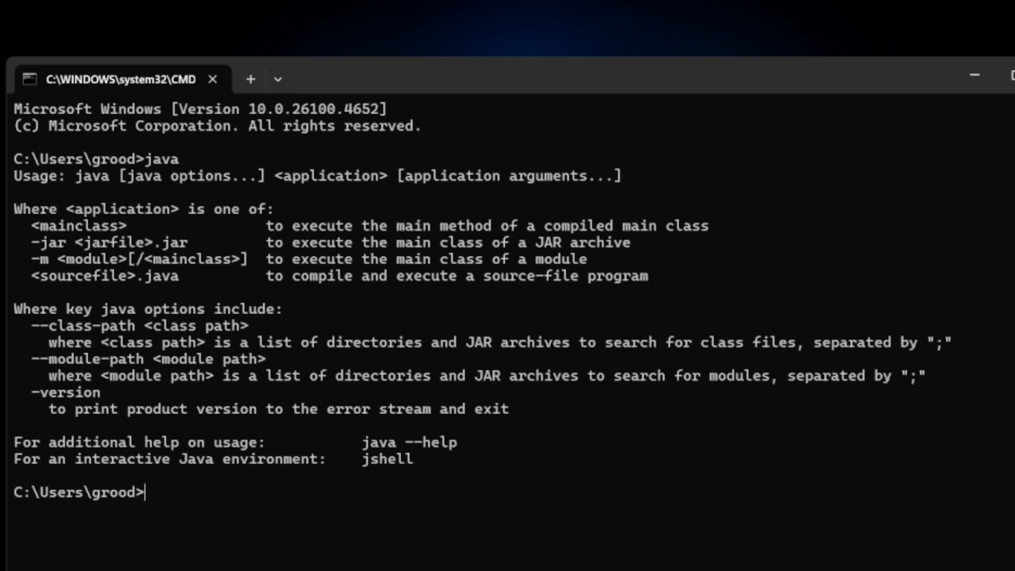
type("java --version")
key("Return")
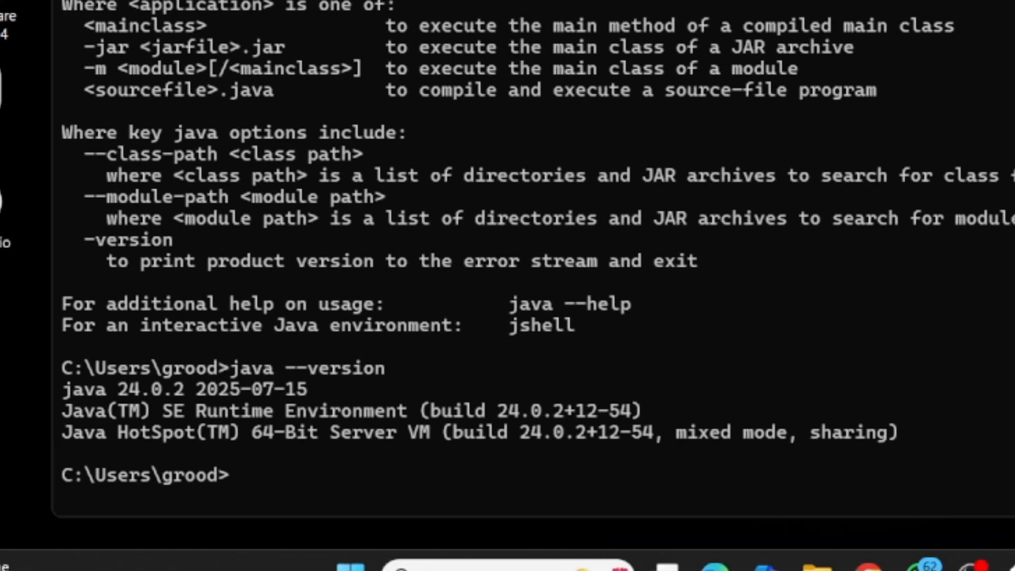
- Check the Flutter installation with the commands flutter and flutter --version
type("flutter")
key("Return")
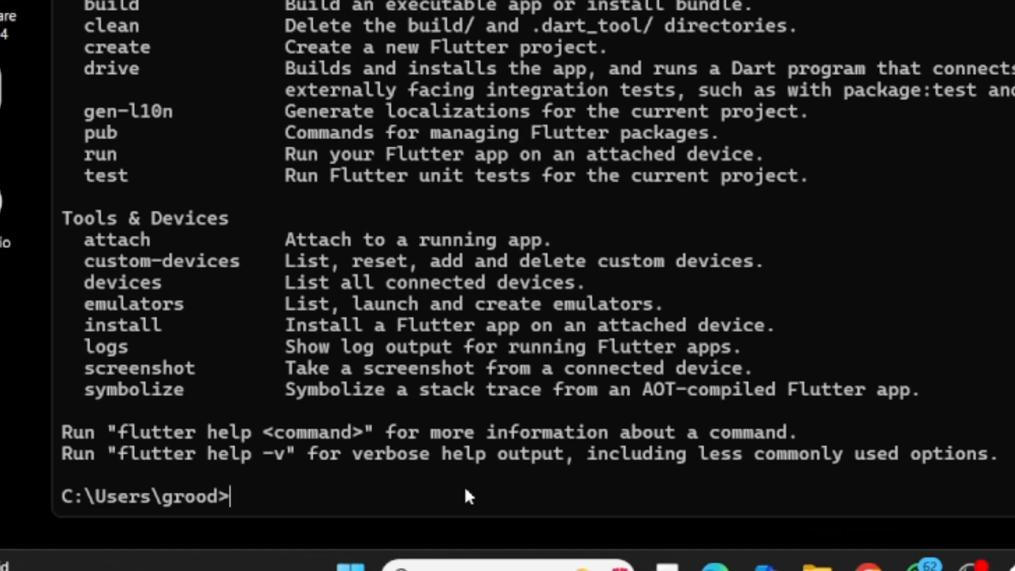
type("flutter --ver")
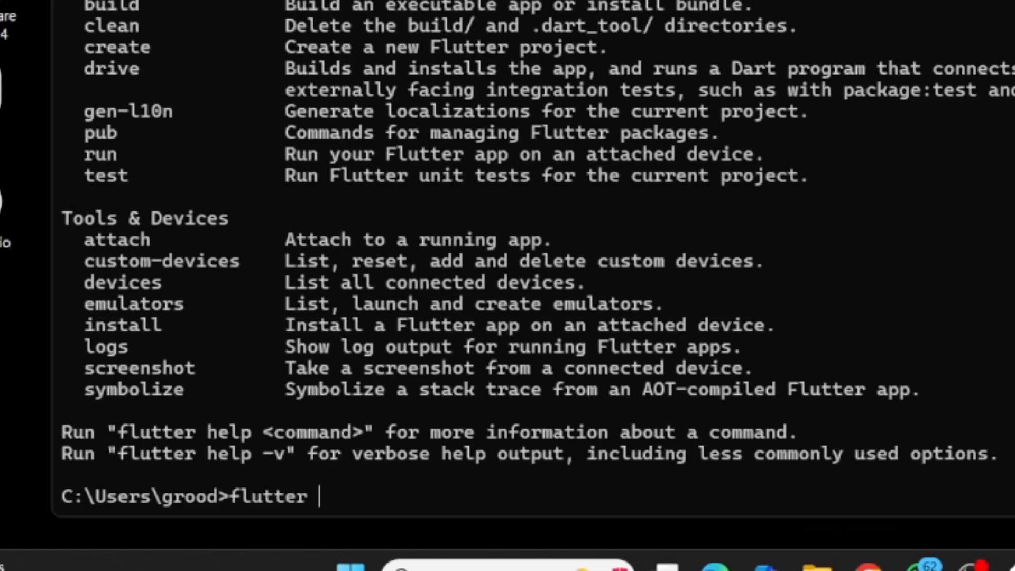
type("sion")
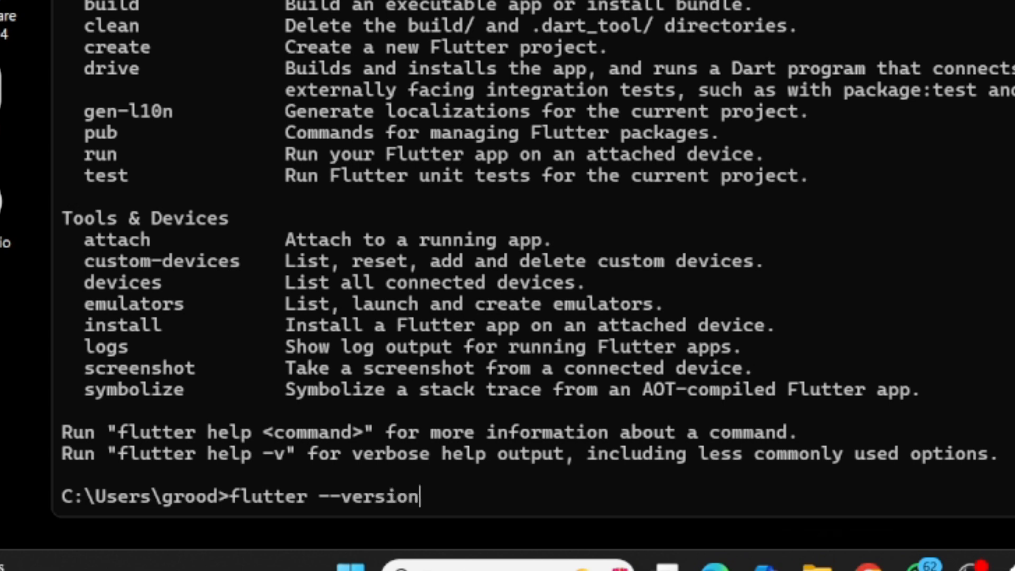
key("Return")
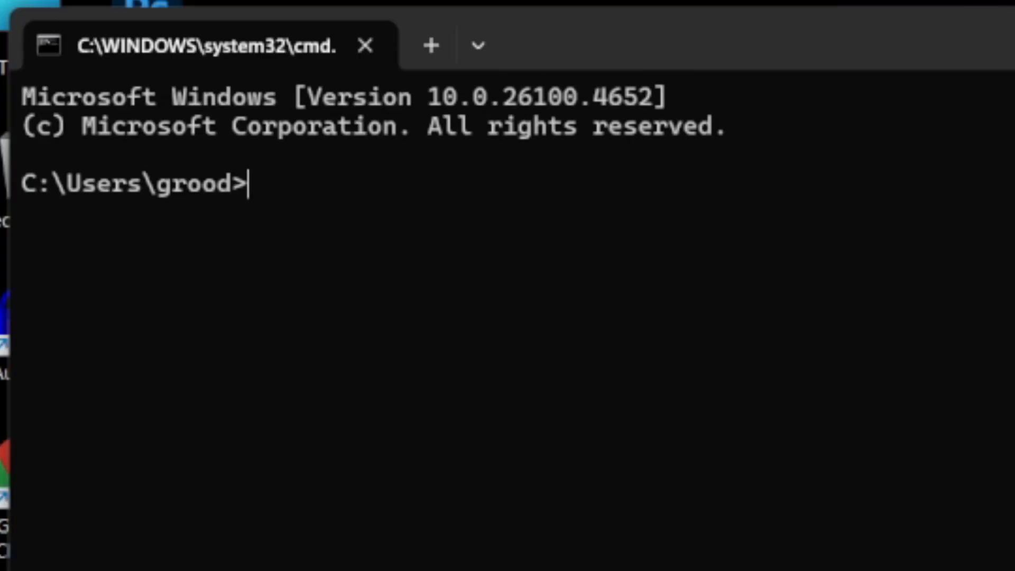
- Run flutter doctor to list the status of the installed development components
type("flutter doctor")
key("Return")
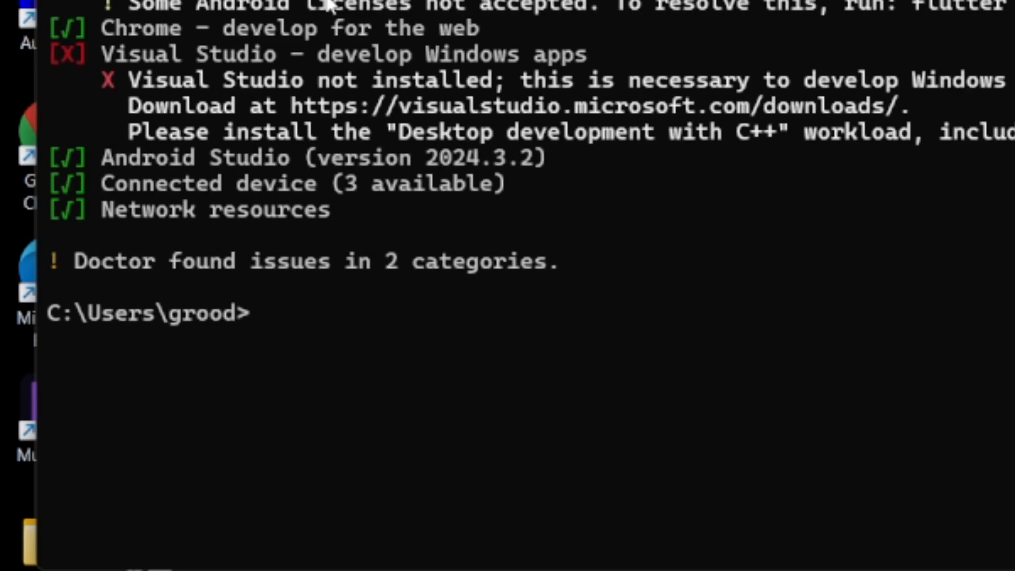
- Run flutter doctor --android-licenses to start the review of the Android SDK licenses
type("flutter")
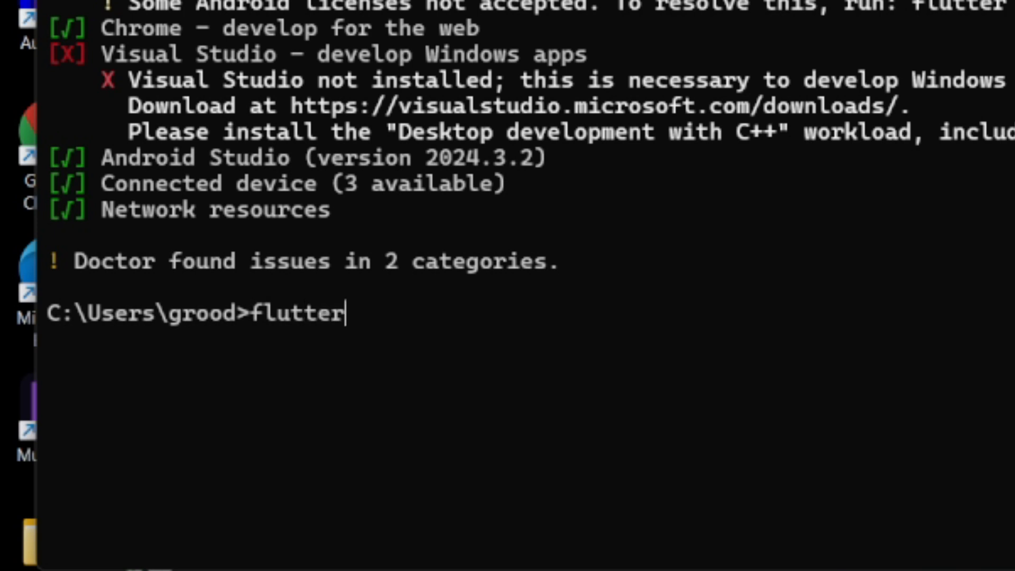
type(" doctor")
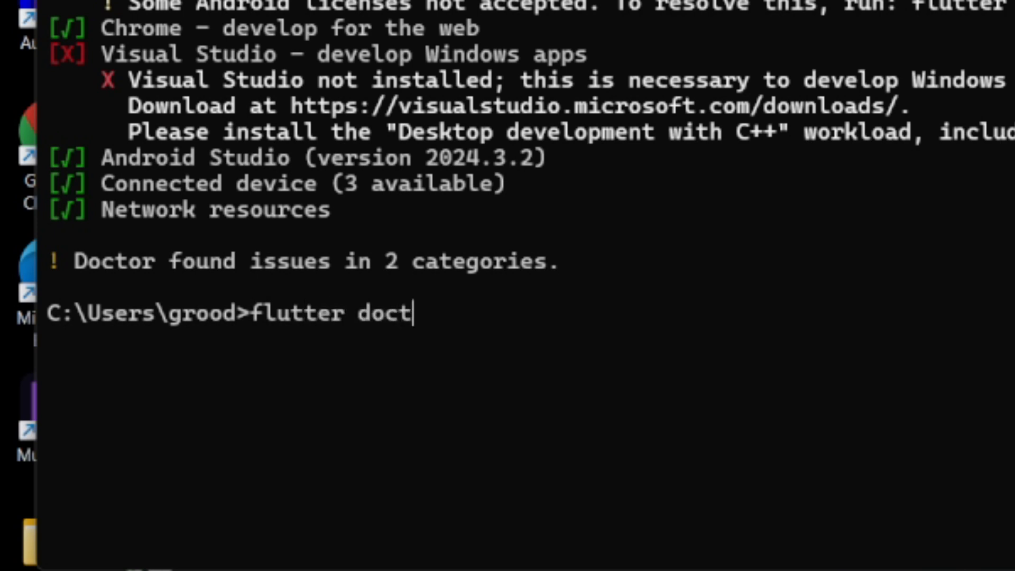
type(" --an")
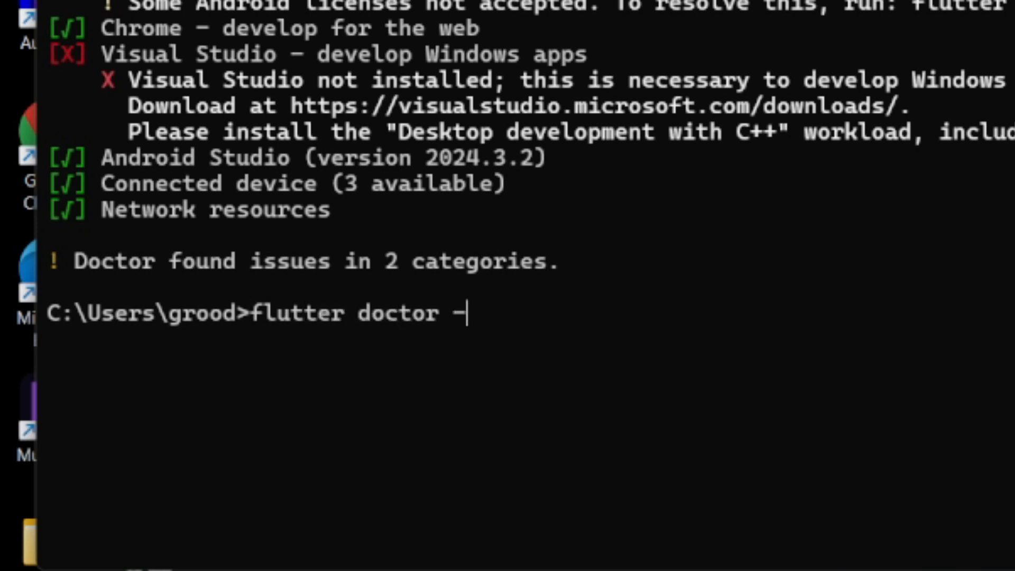
type("droi")
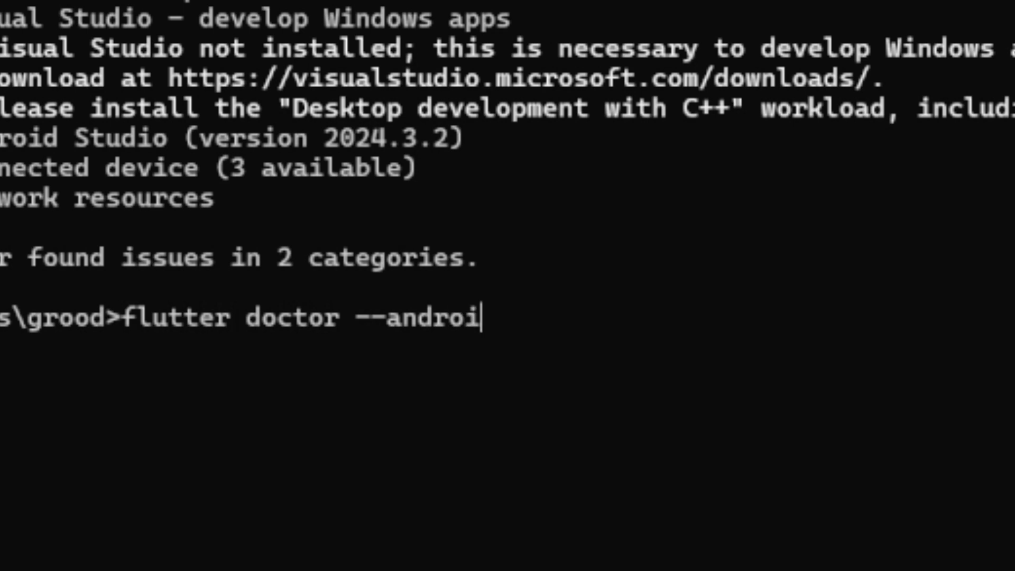
type("d-license")
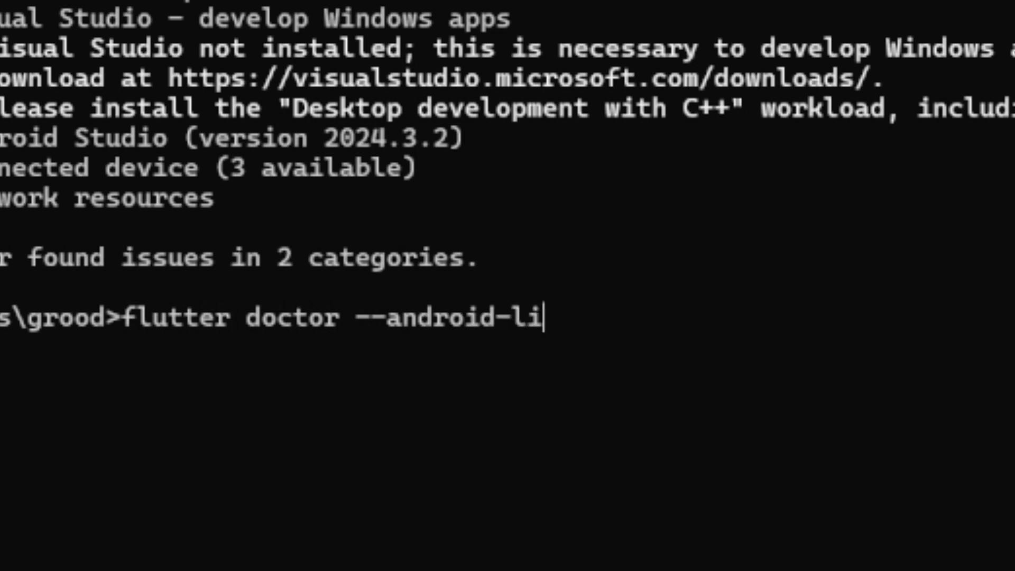
type("s")
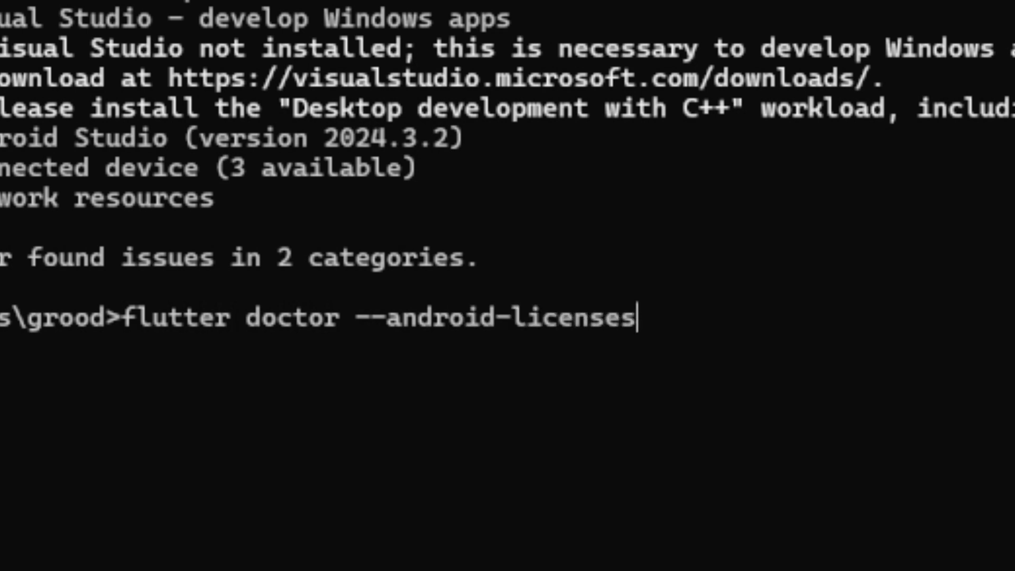
key("Return")
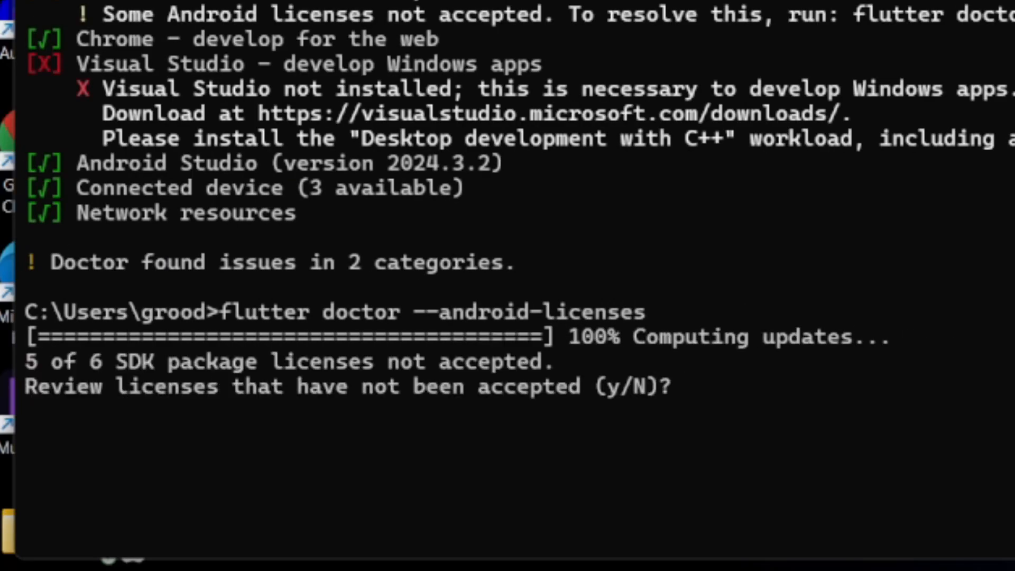
- Agree to review the unaccepted SDK package licenses and accept each one with y
type("y")
key("Return")
type("y")
key("Return")
type("y")
key("Return")
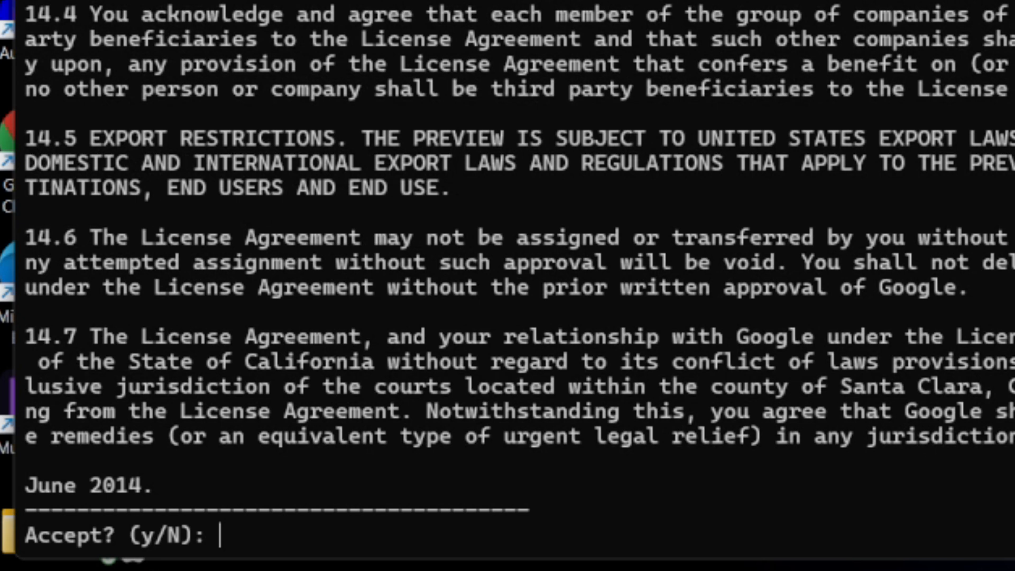
type("y")
key("Return")
type("y")
key("Return")
type("y")
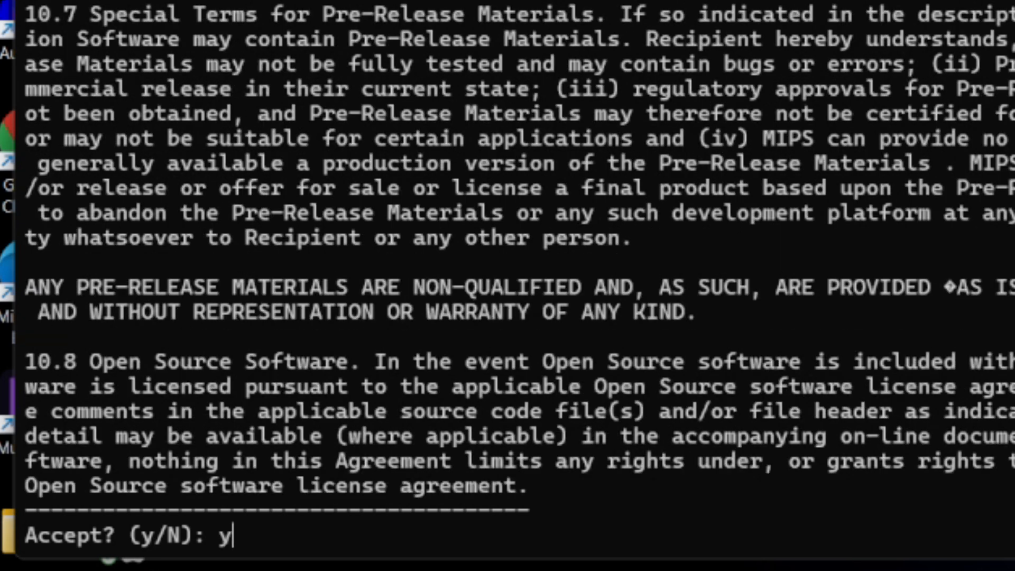
key("Return")
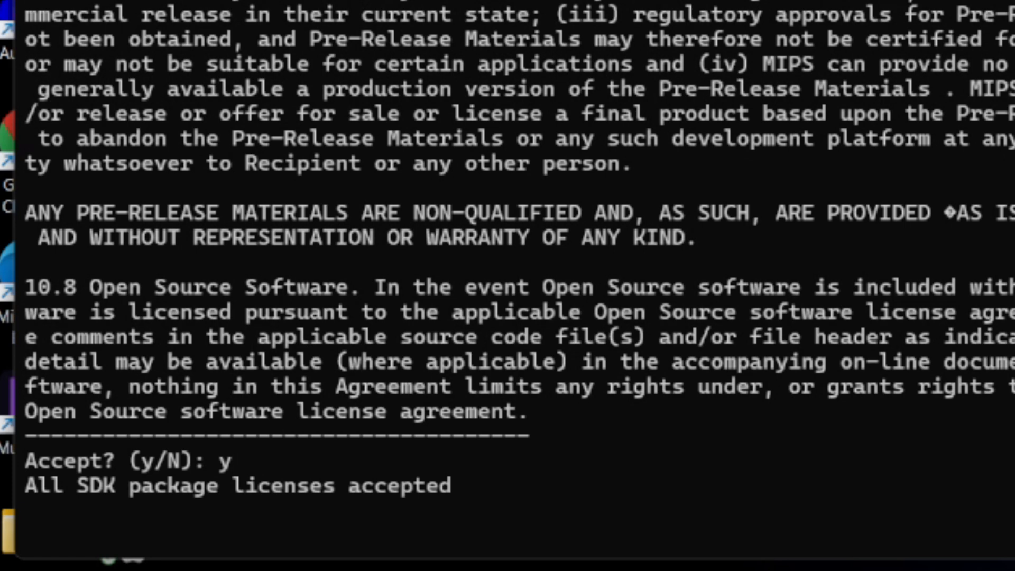
- Return to the command prompt and run flutter doctor again to verify the Android toolchain
type("f")
key("Return")
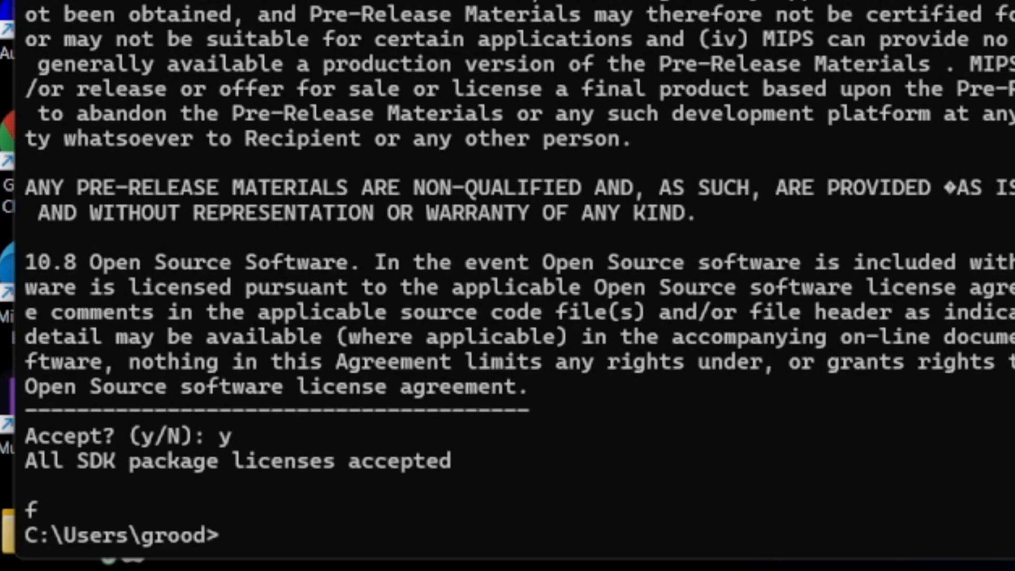
type("flut")
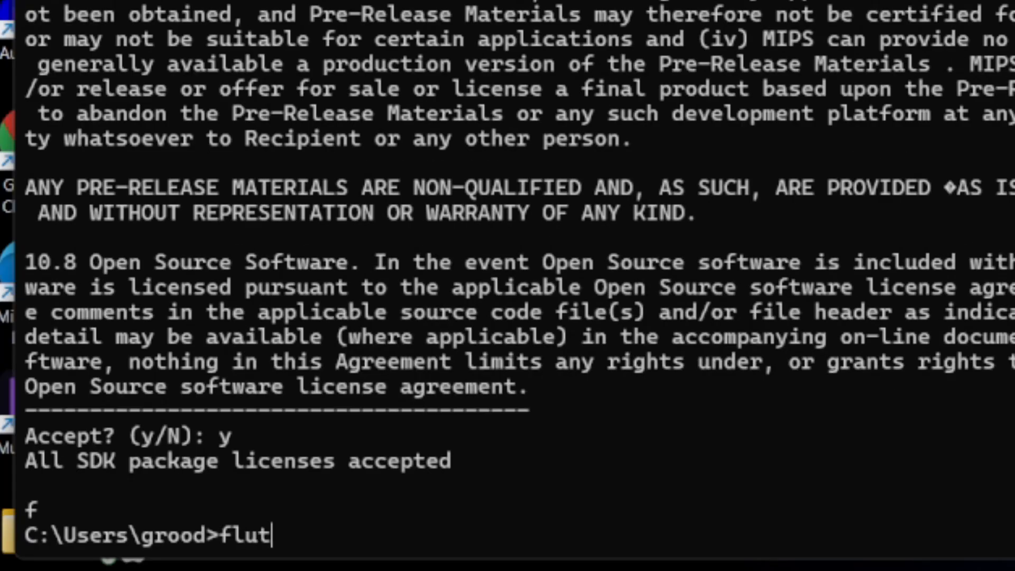
type("ter doctor")
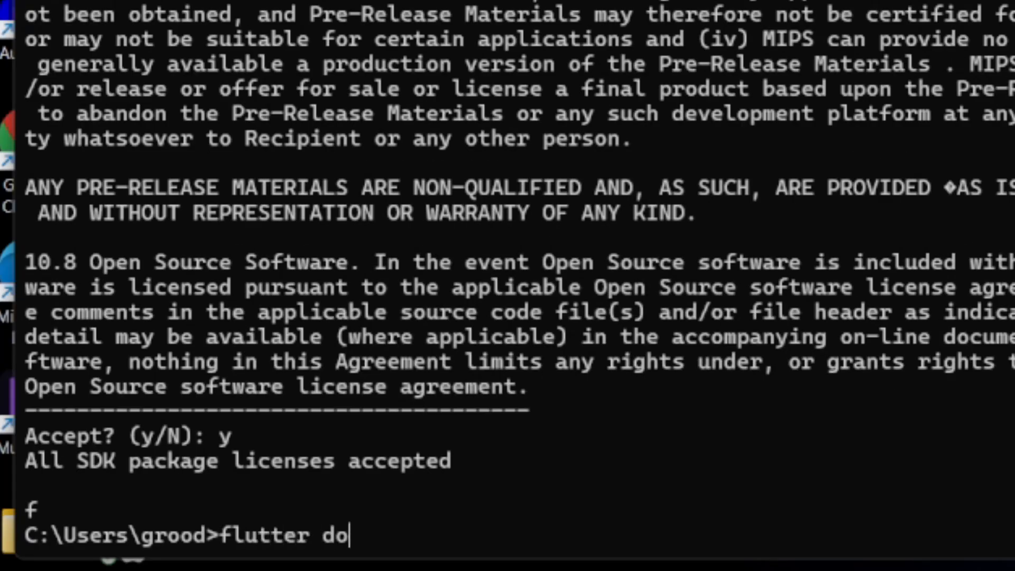
key("Return")
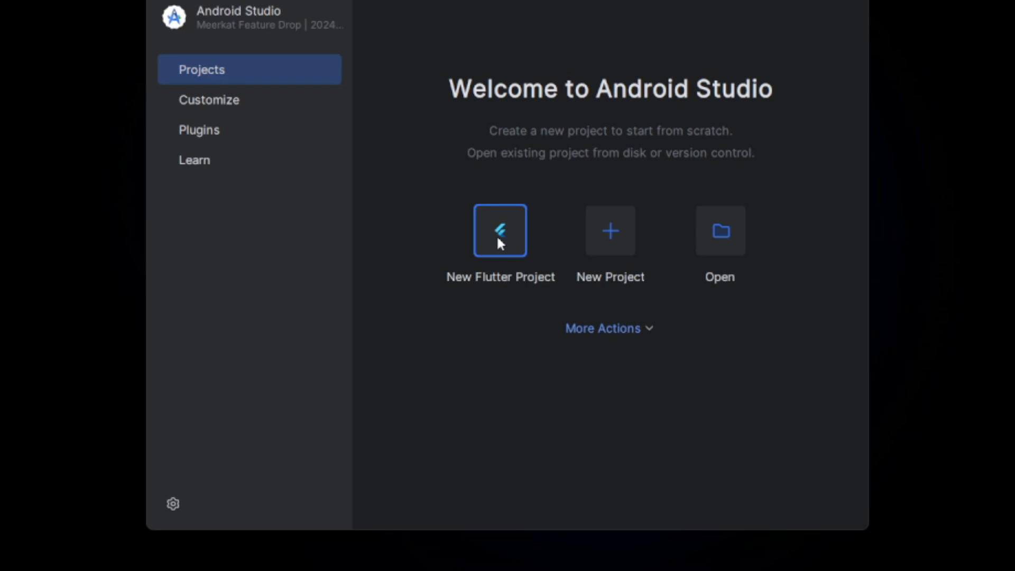
- Start a new project with the Flutter generator, keeping C:\src\flutter as the Flutter SDK path
left_click(500, 243)
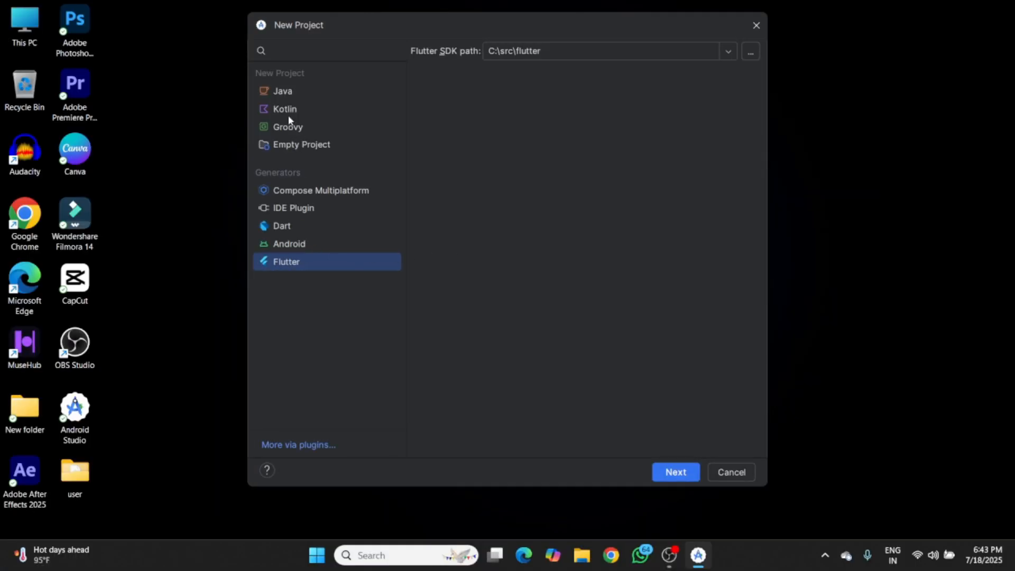
left_click(288, 90)
left_click(285, 109)
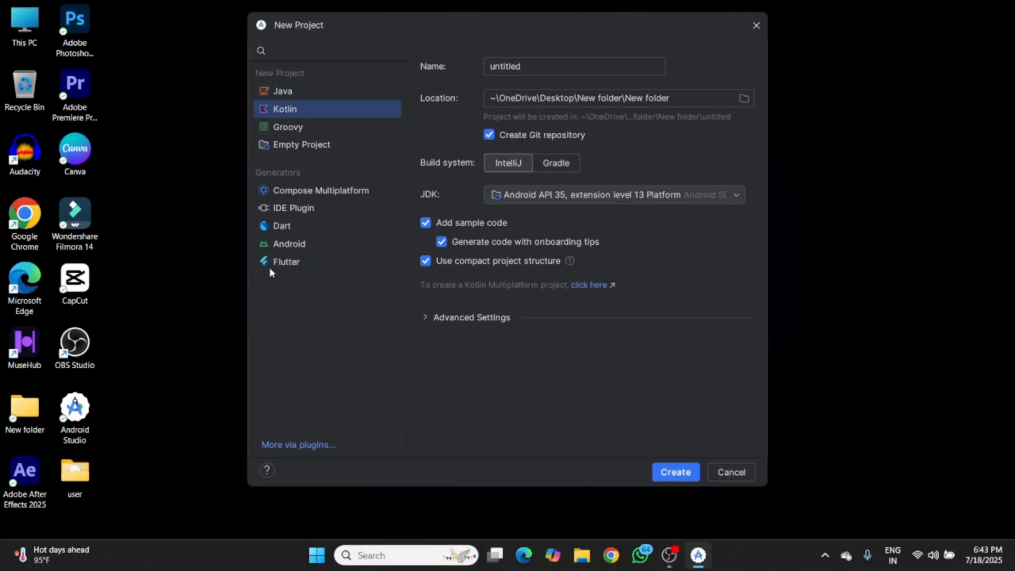
left_click(298, 261)
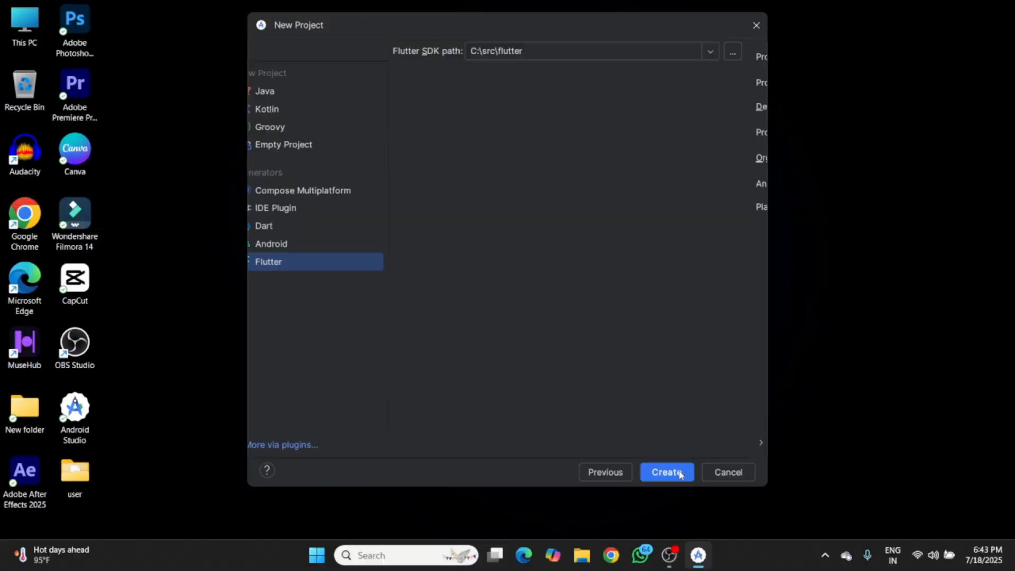
left_click(668, 472)
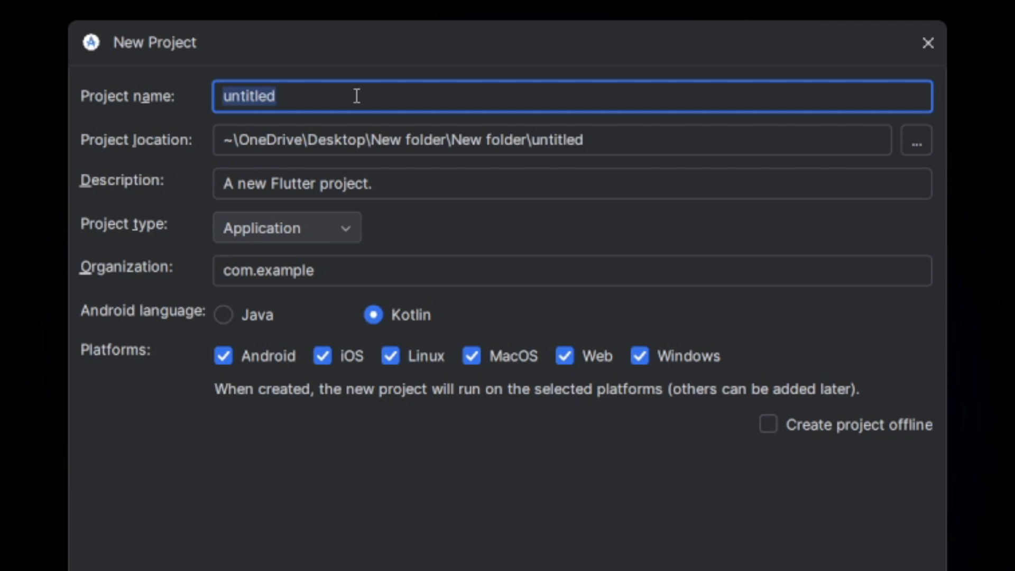
- Name the Flutter project first_app and create it with the default application settings
type("first")
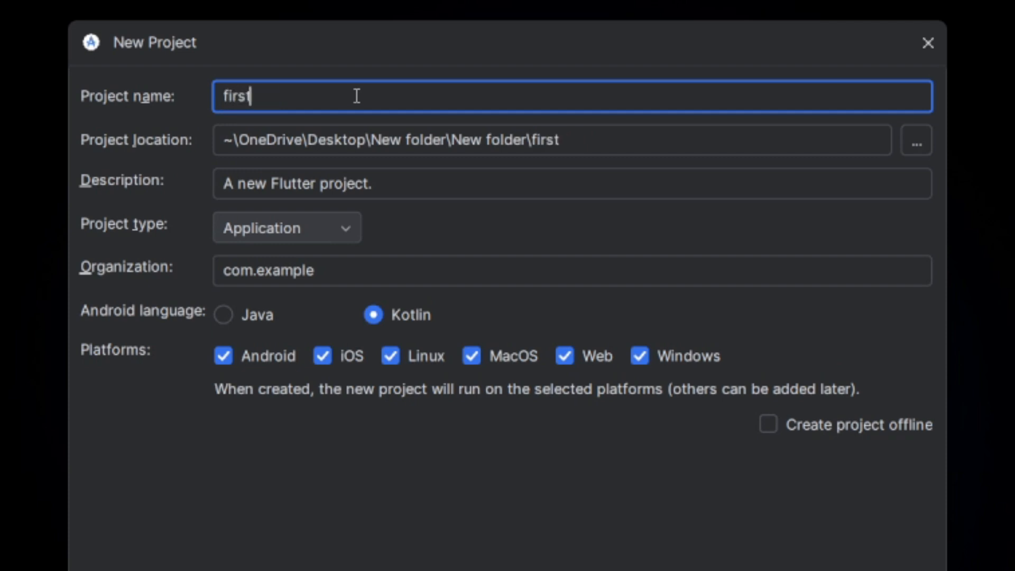
type("_app")
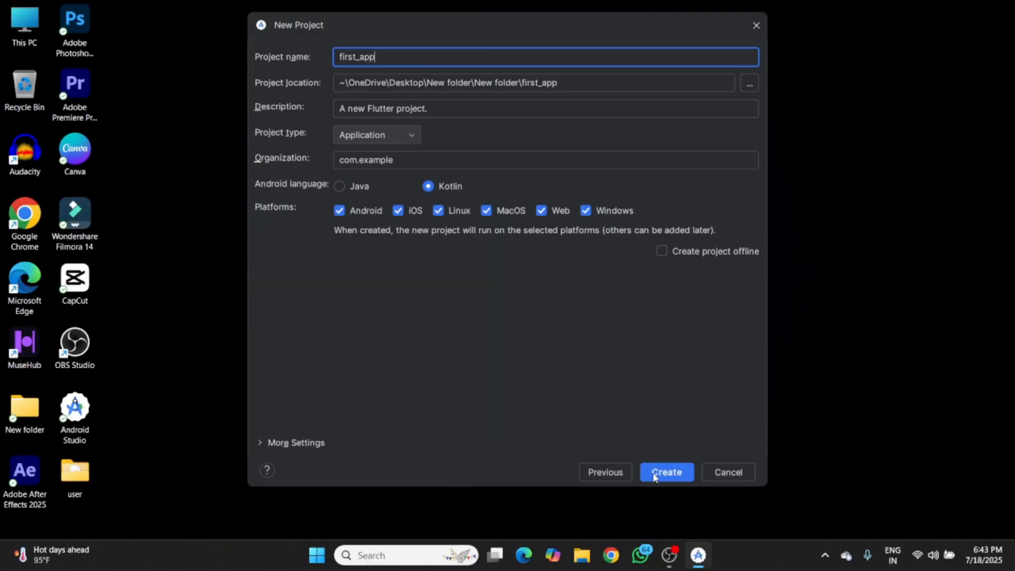
left_click(654, 476)
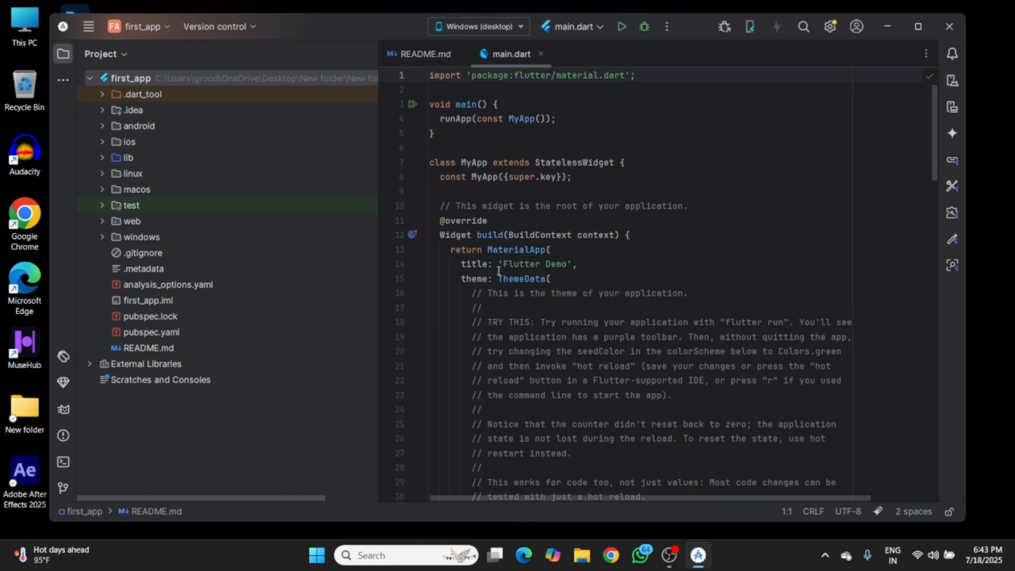
- Run Flutter Pub Get for the first_app project and hide its message output
left_click(88, 25)
left_click(285, 27)
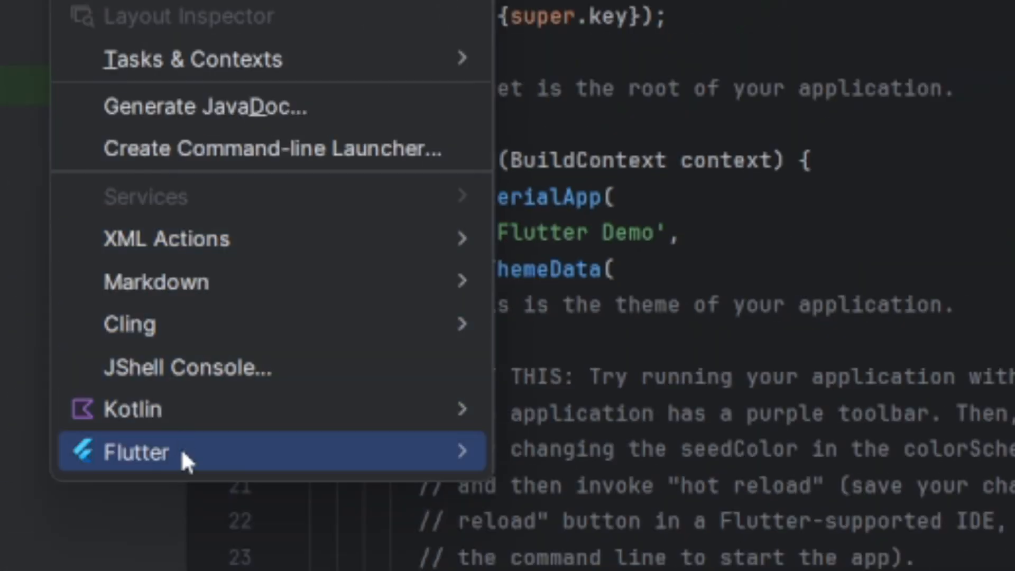
mouse_move(186, 461)
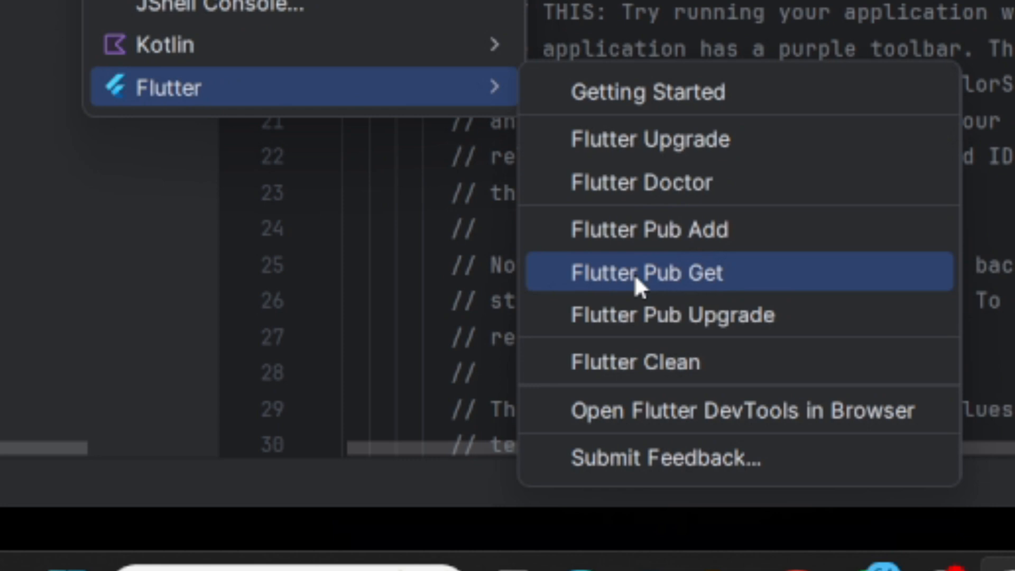
left_click(635, 278)
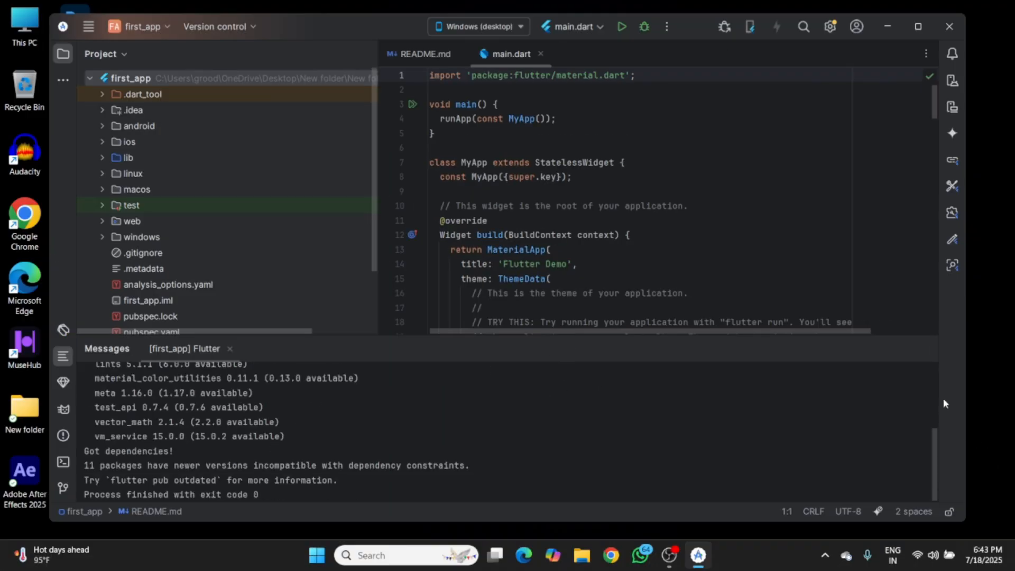
left_click(924, 349)
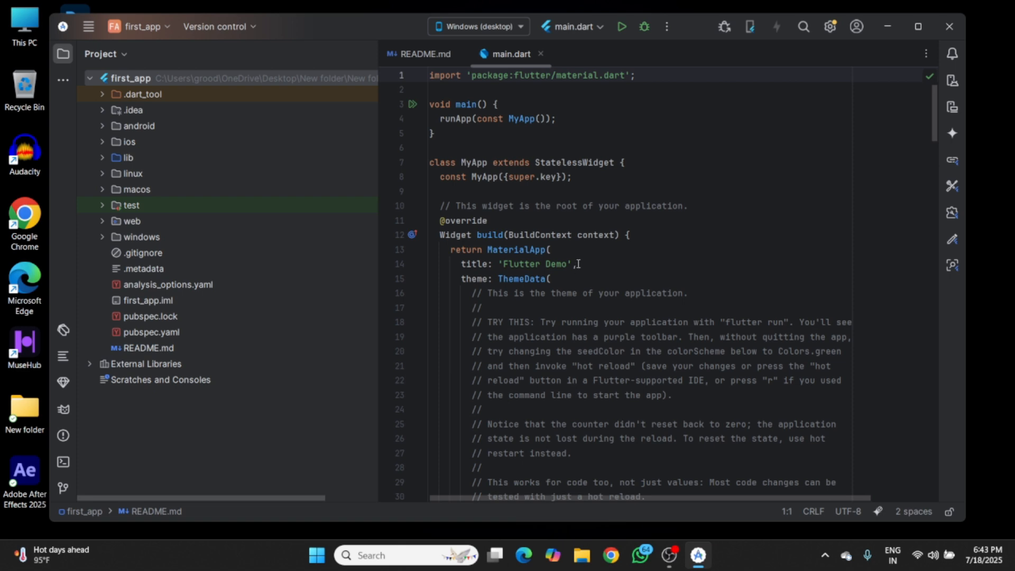
- Change the MaterialApp title in main.dart to 'My First App'
scroll(613, 300, "down", 5)
scroll(614, 299, "down", 10)
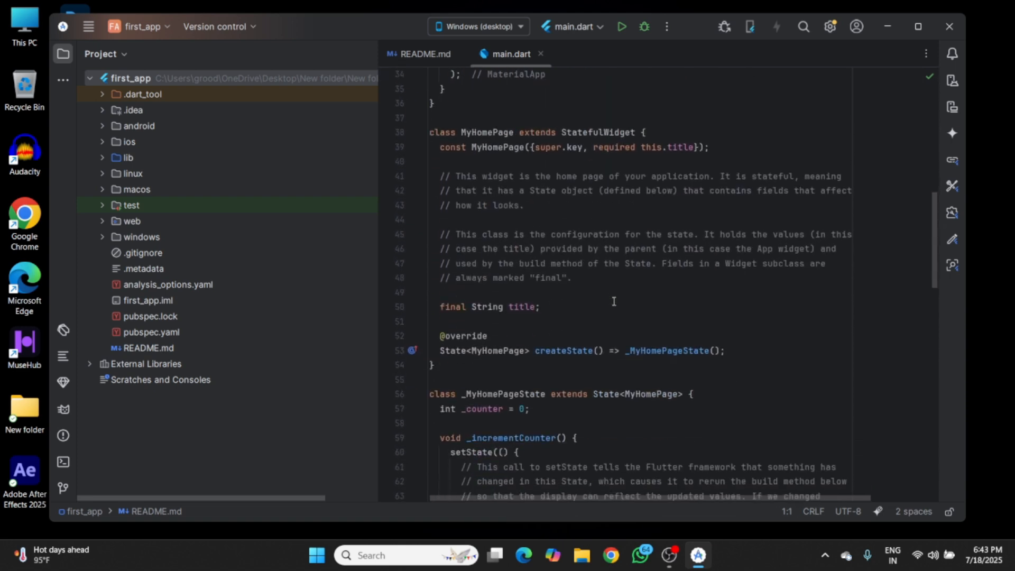
scroll(613, 300, "down", 12)
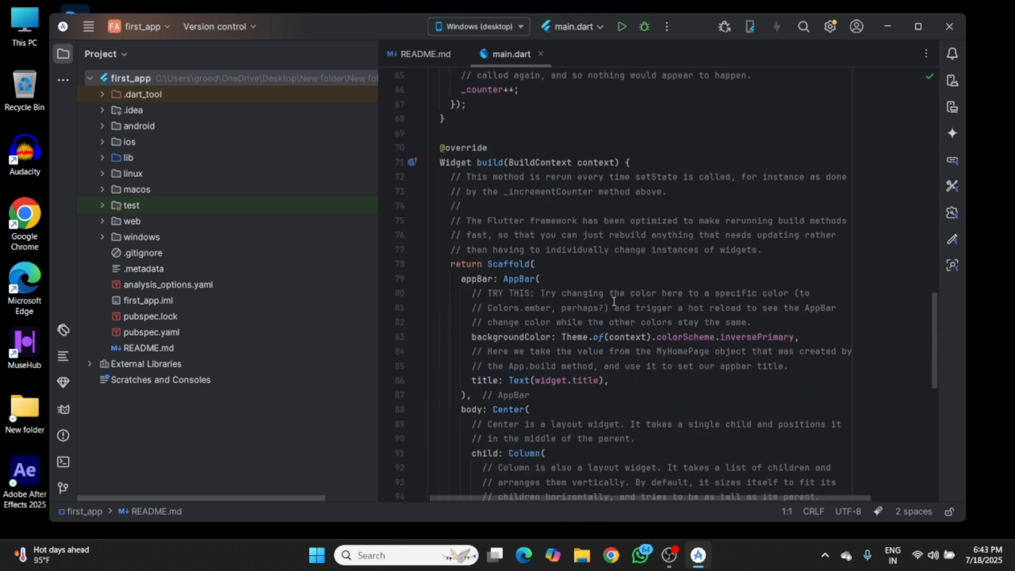
scroll(613, 299, "down", 5)
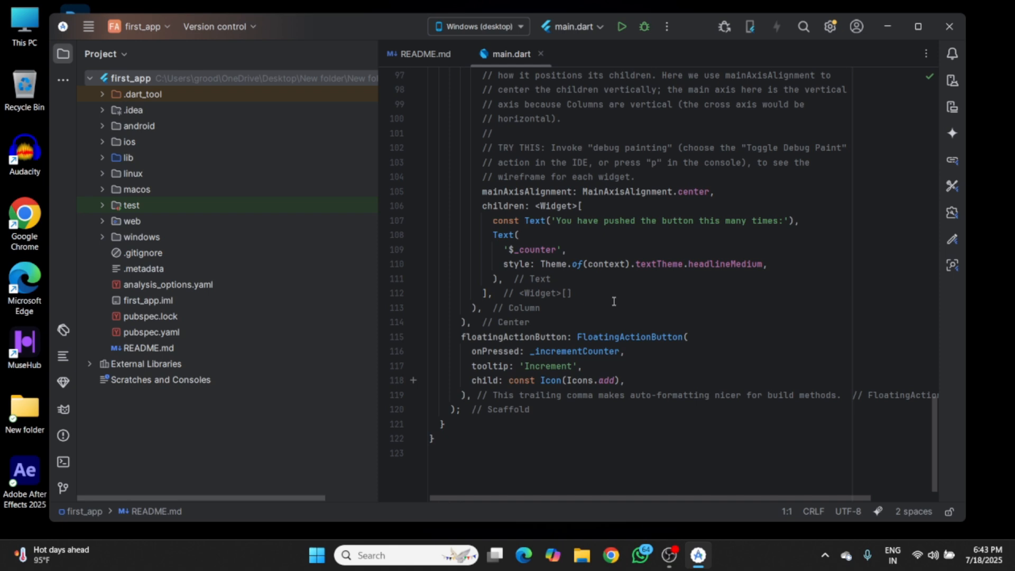
scroll(613, 301, "up", 20)
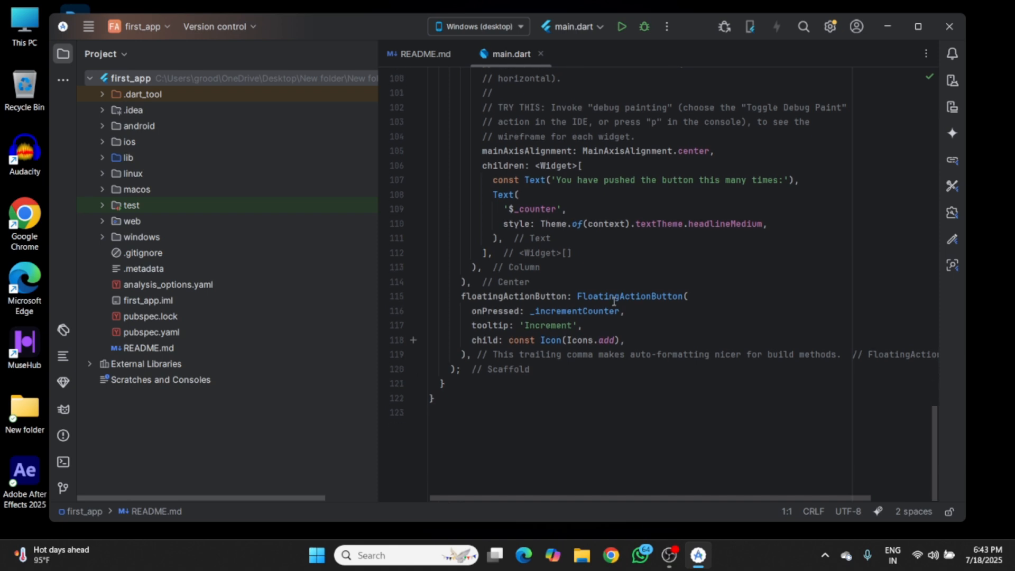
scroll(614, 302, "up", 1)
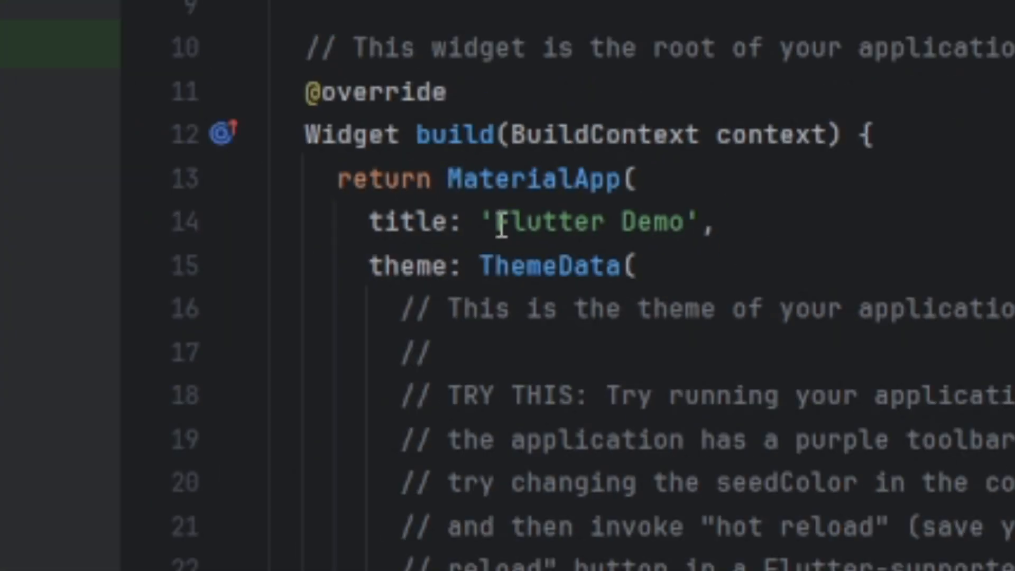
left_click_drag(504, 264, 556, 267)
left_click_drag(658, 232, 690, 230)
type("My F")
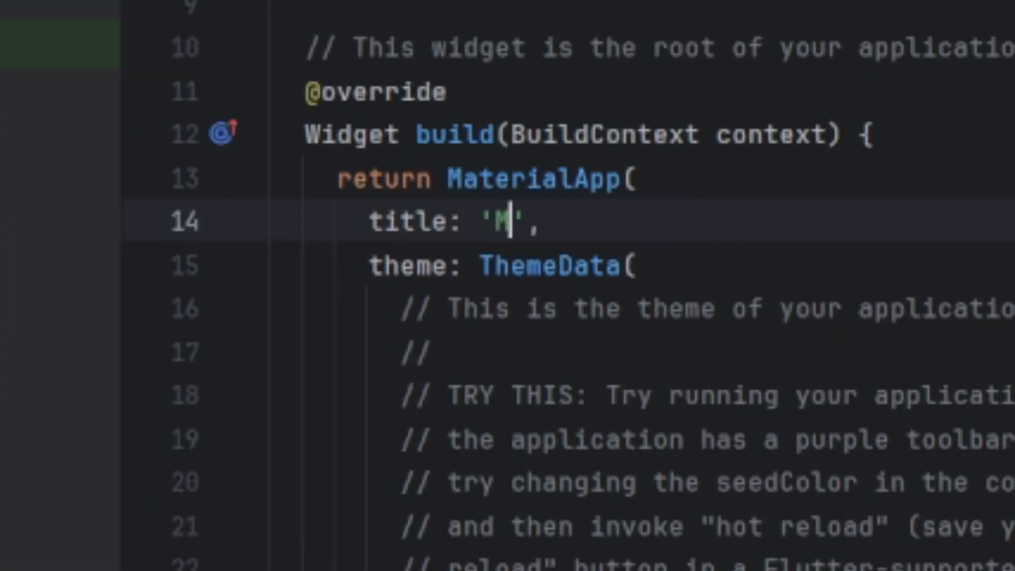
type("irst")
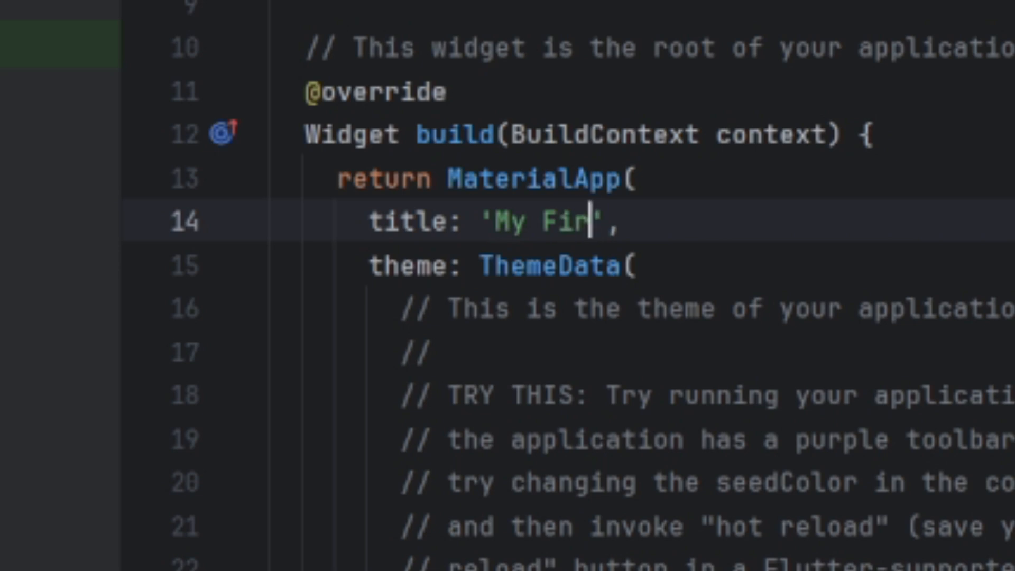
type(" App")
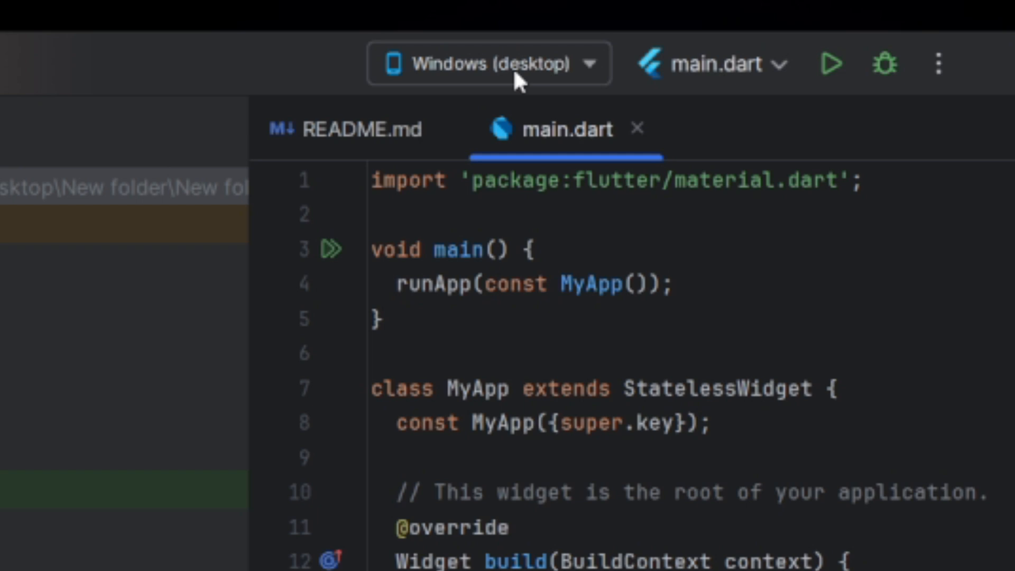
- Run main.dart with Chrome (web) as the target device and maximize the IDE window
left_click(514, 73)
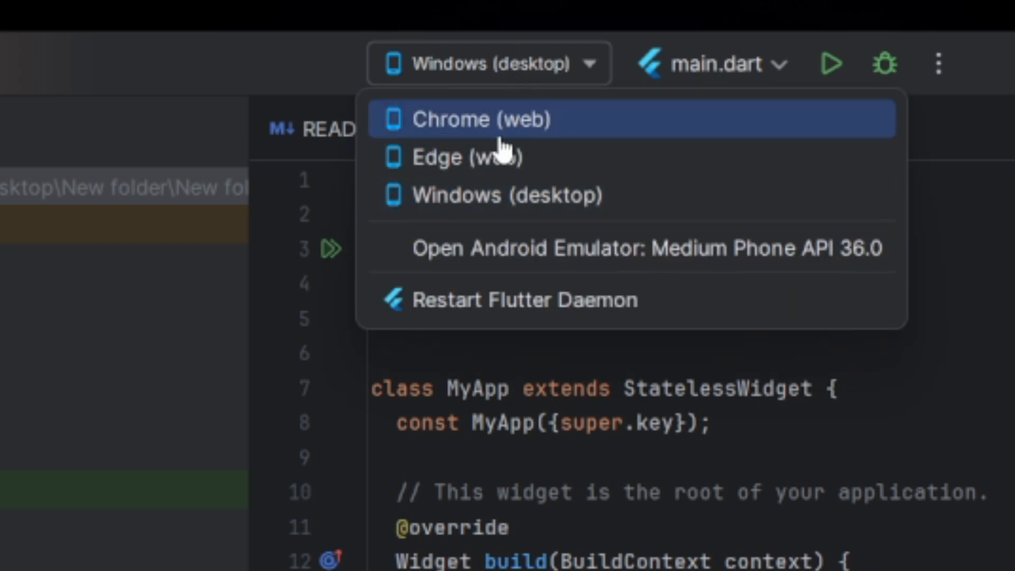
left_click(549, 126)
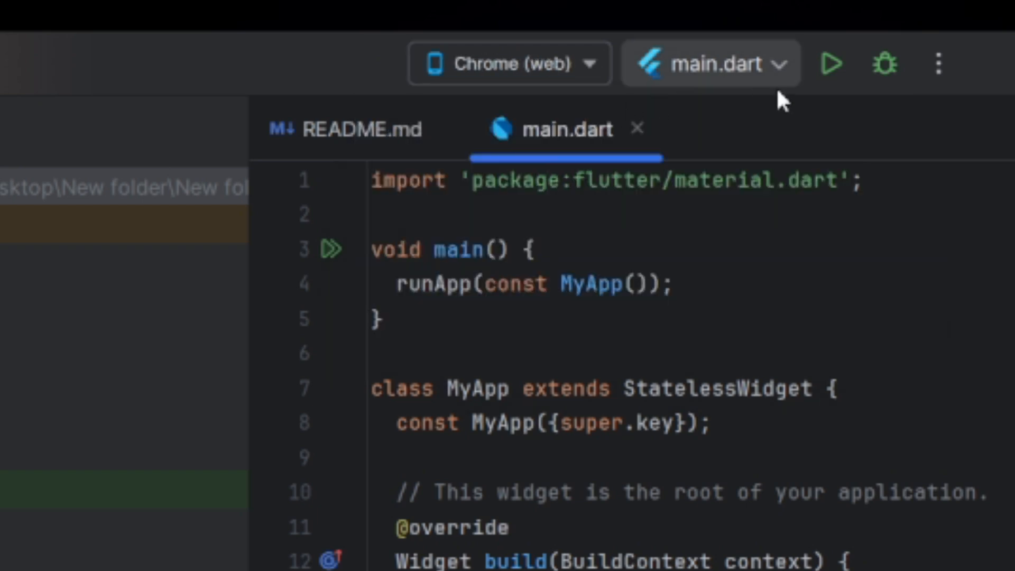
left_click(842, 71)
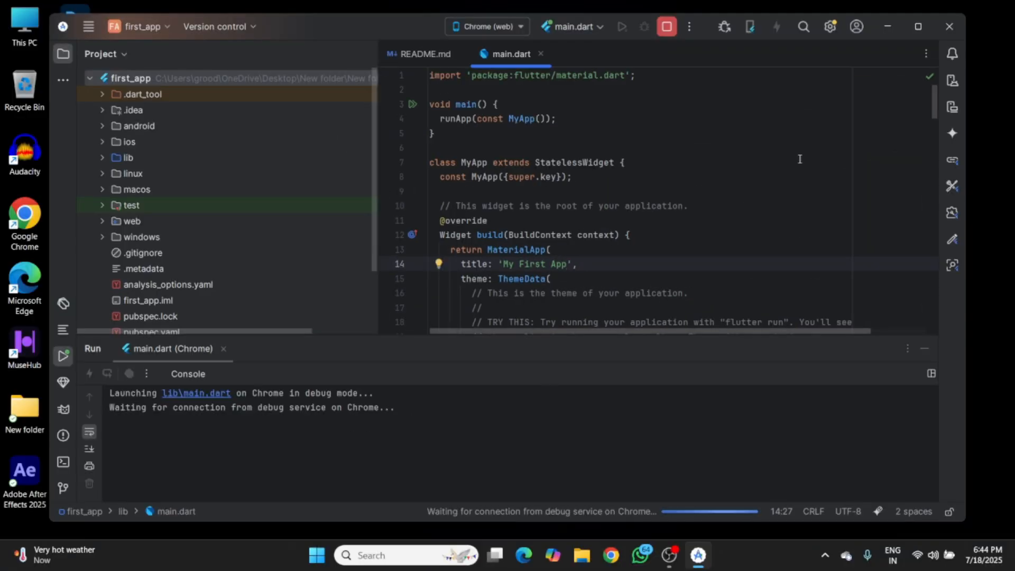
left_click(918, 27)
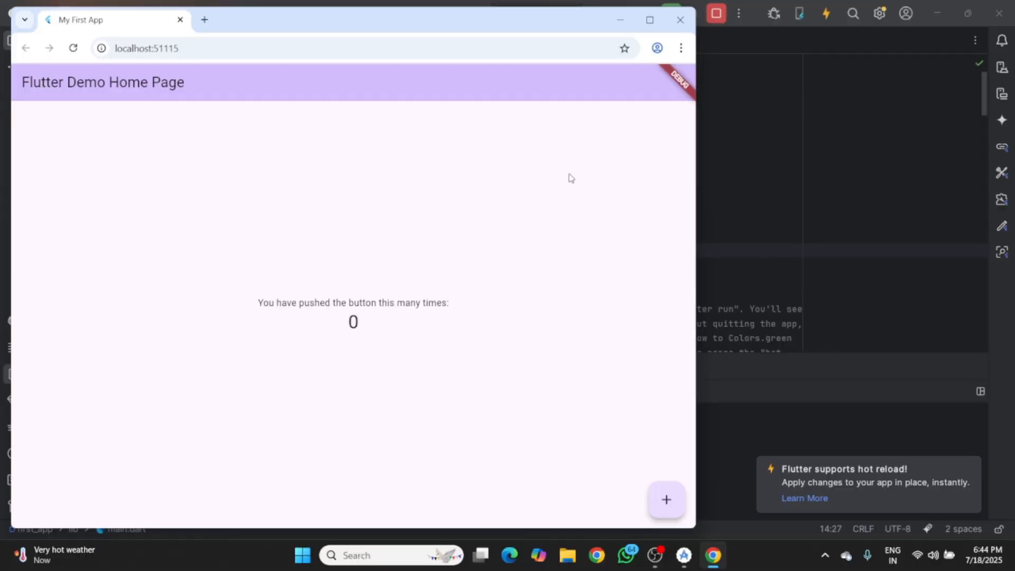
- Return to the code in Android Studio and change the MyHomePage title in main.dart to 'My First App'
left_click(874, 280)
scroll(573, 234, "down", 5)
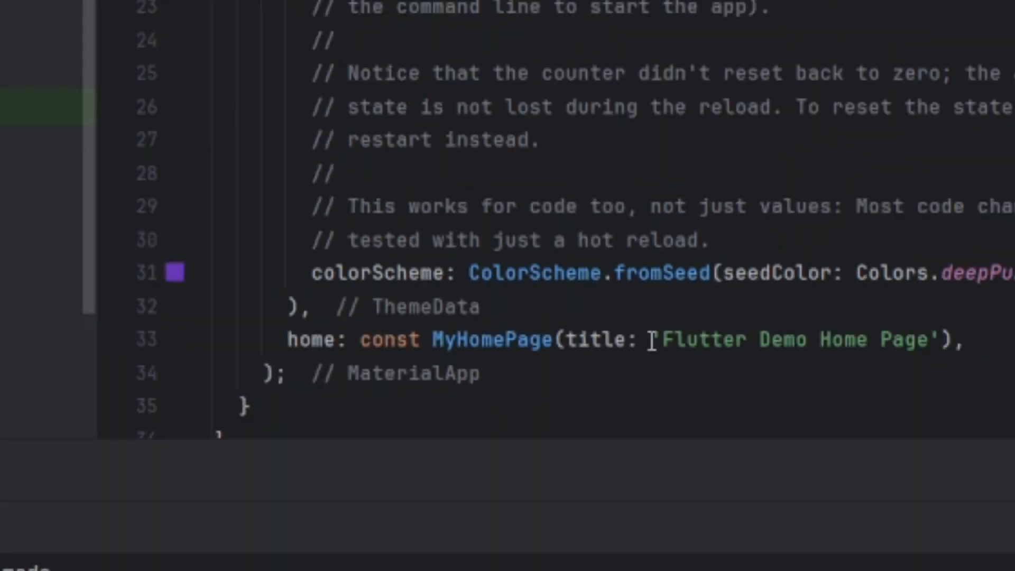
left_click_drag(661, 339, 929, 339)
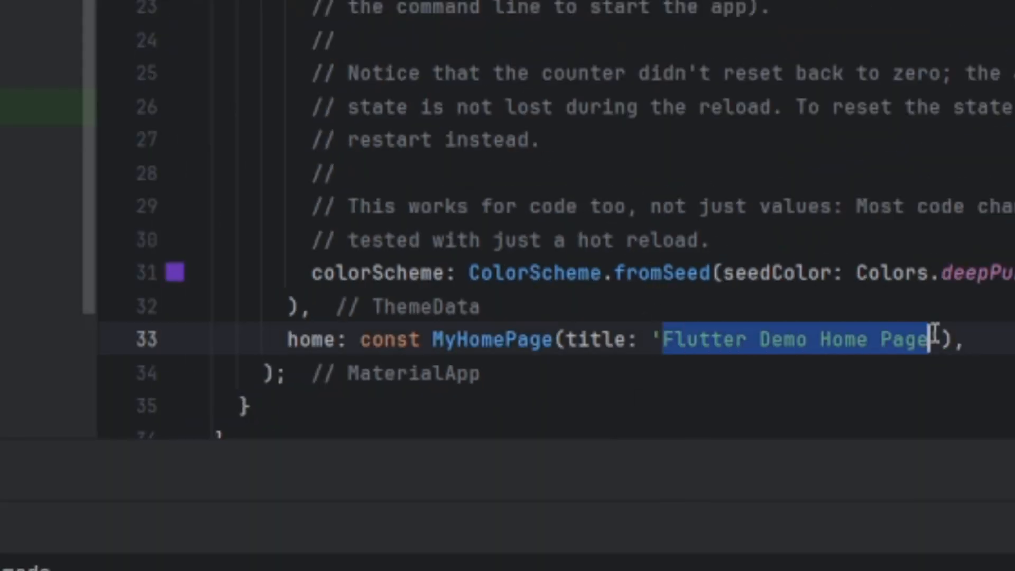
type("My ")
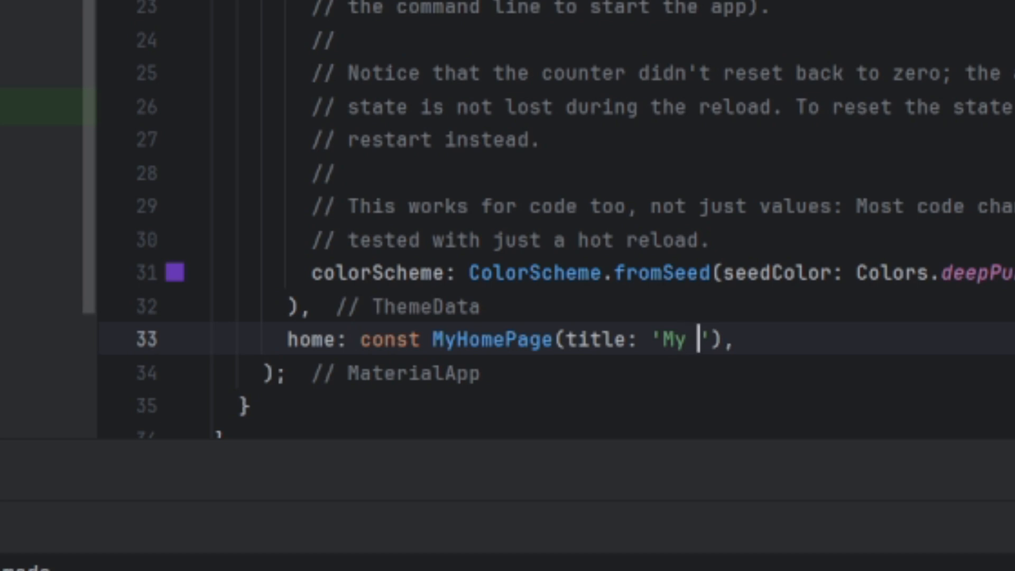
type("First ")
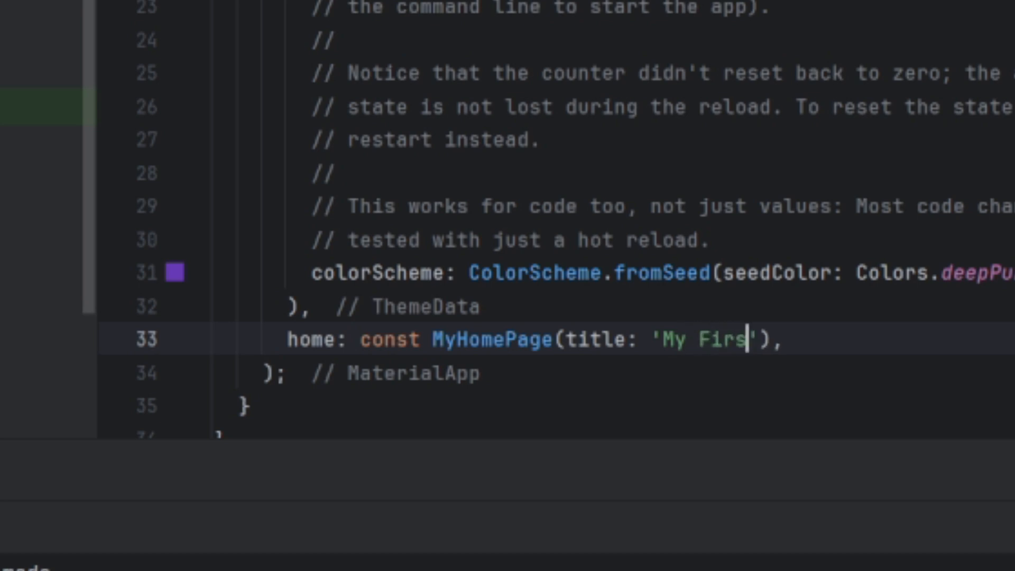
type("App")
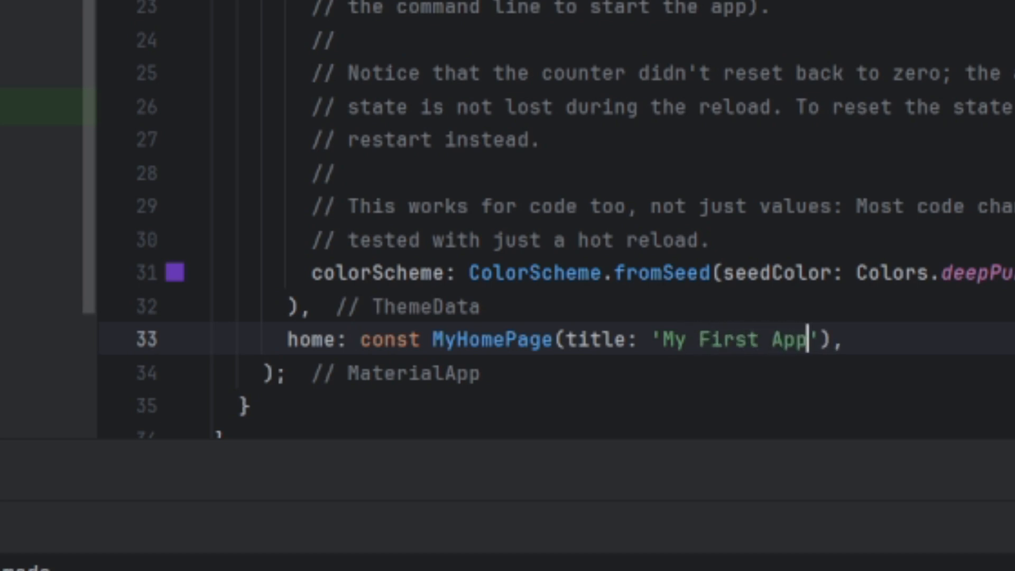
- Set the seedColor of the app's colorScheme to Colors.red
scroll(921, 226, "down", 3)
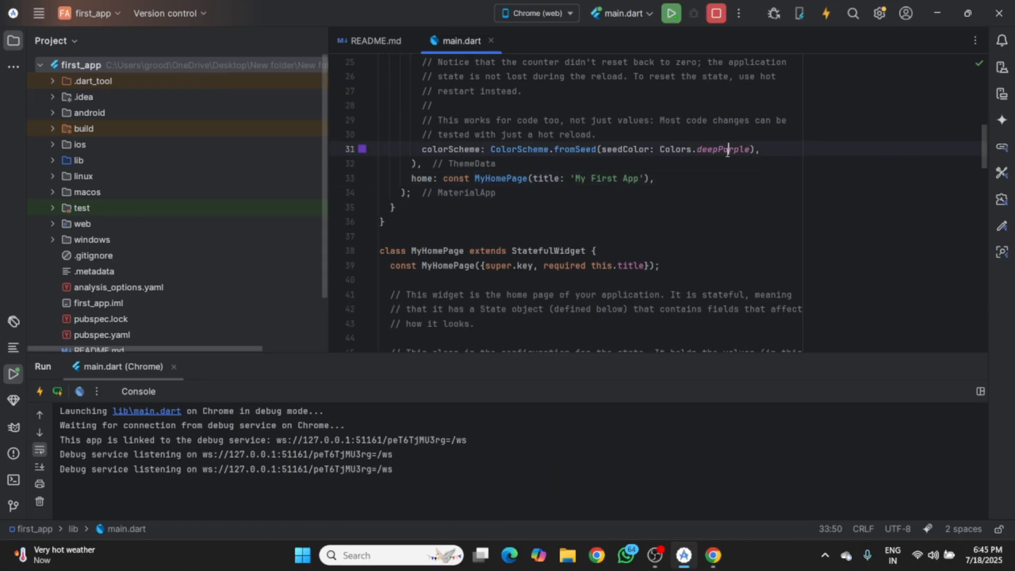
double_click(726, 152)
type("red")
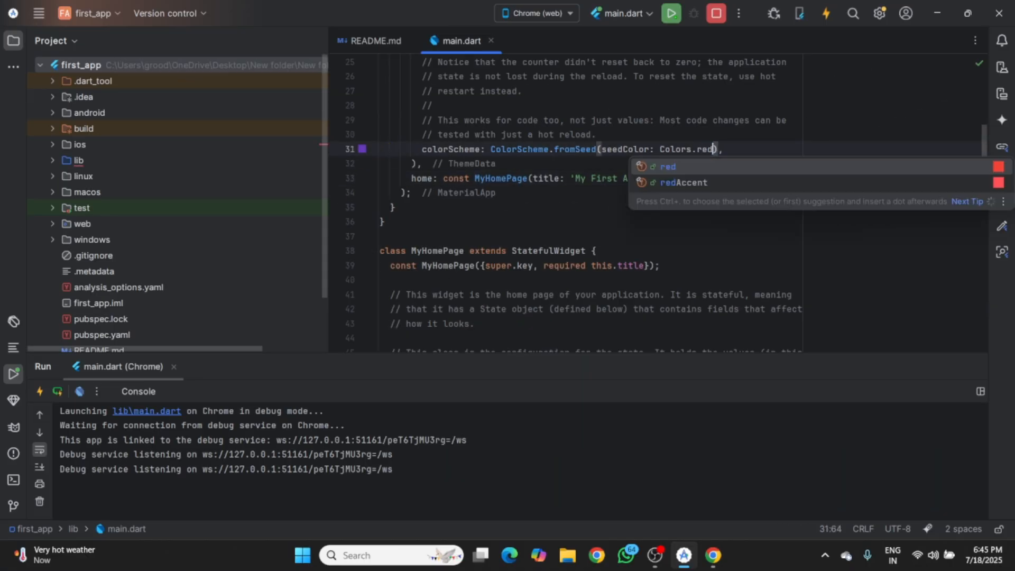
key("Escape")
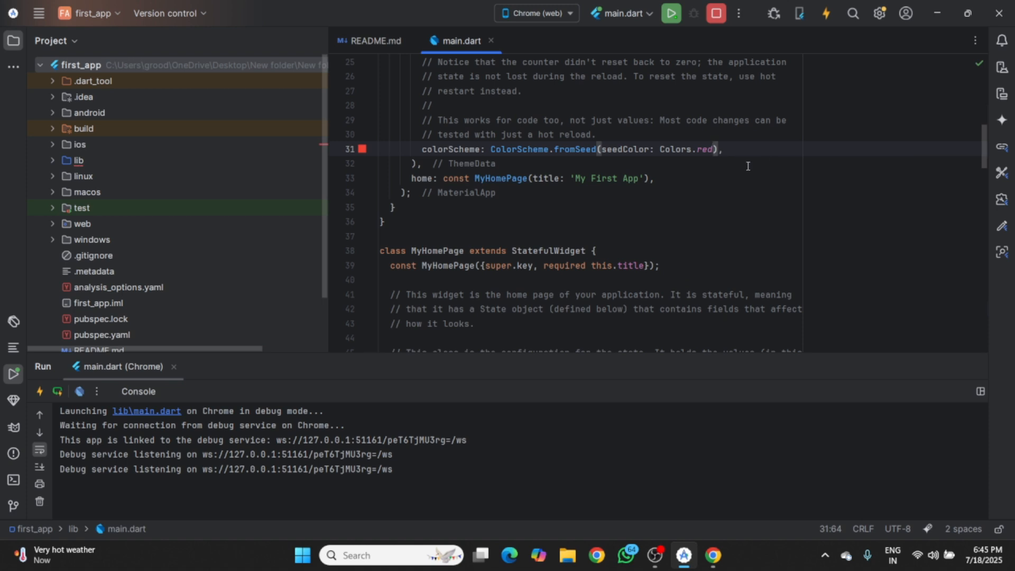
- Reload the running app with the code changes, switch to its Chrome window and resize it to a narrow, phone-like shape
left_click(825, 15)
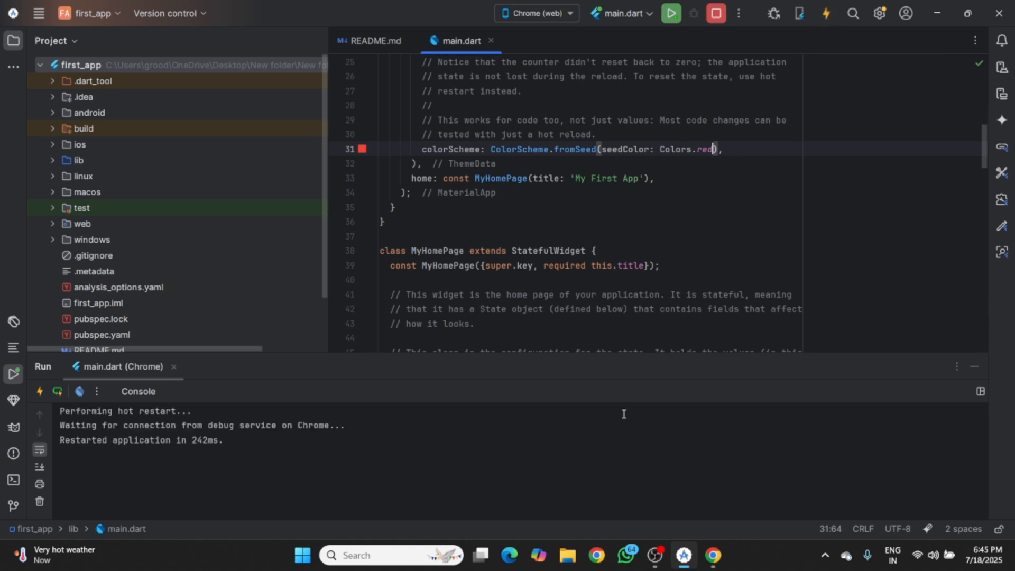
left_click(713, 555)
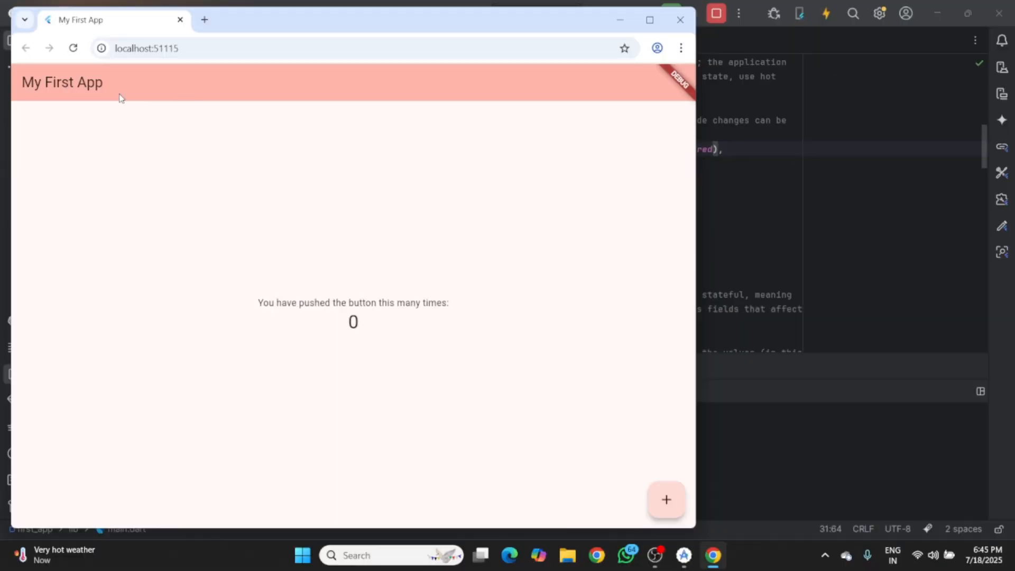
left_click_drag(695, 188, 342, 198)
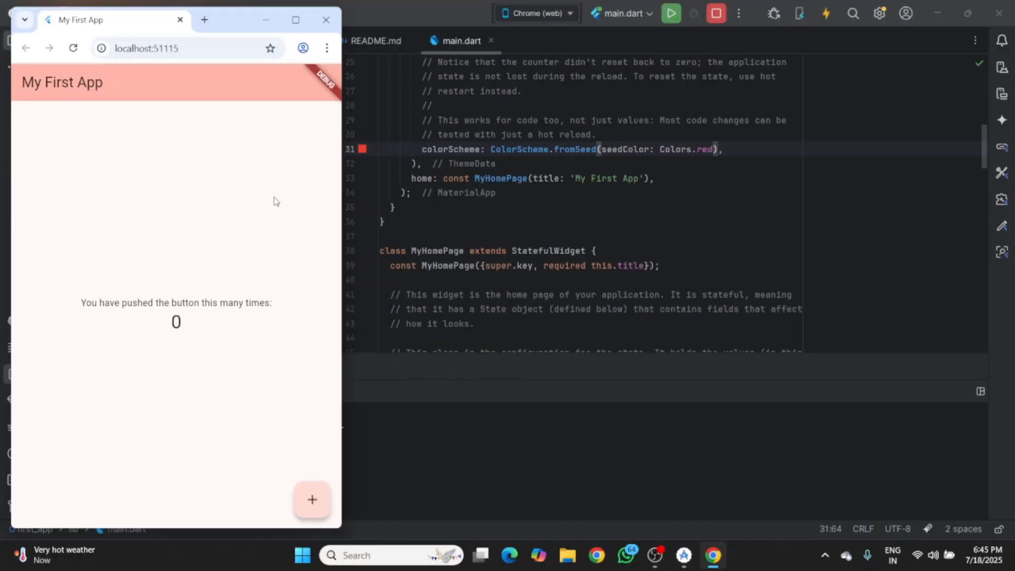
left_click_drag(170, 530, 167, 546)
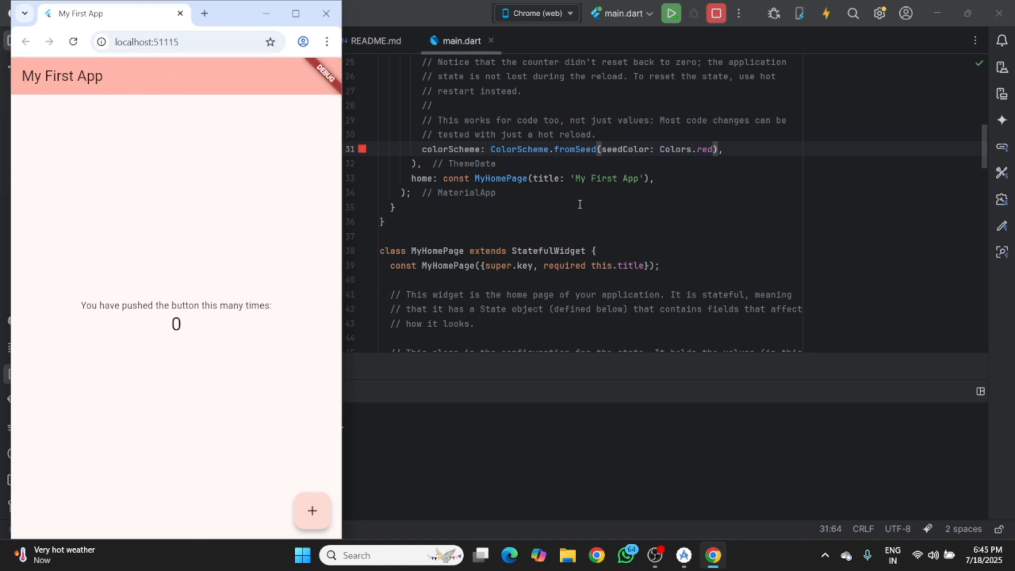
- Return to Android Studio, restore its window down and fit it at full height beside the narrow Chrome app window
left_click(362, 150)
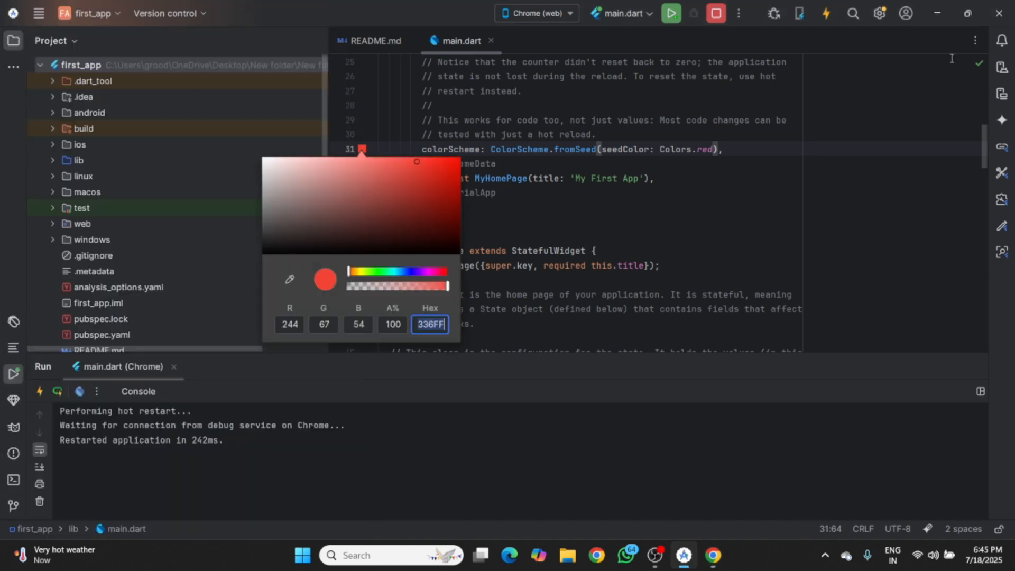
left_click(968, 14)
left_click_drag(91, 217, 345, 223)
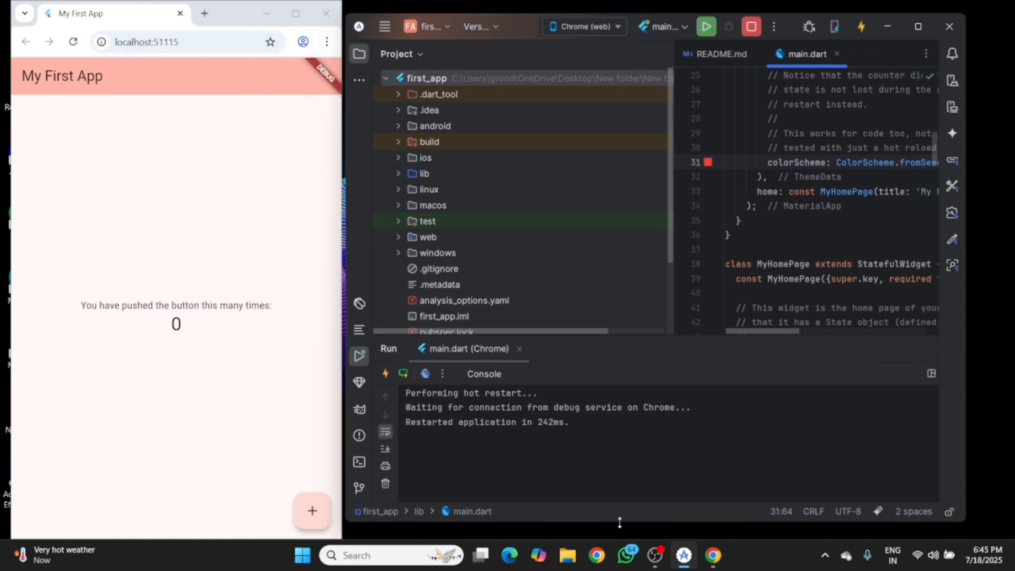
double_click(620, 522)
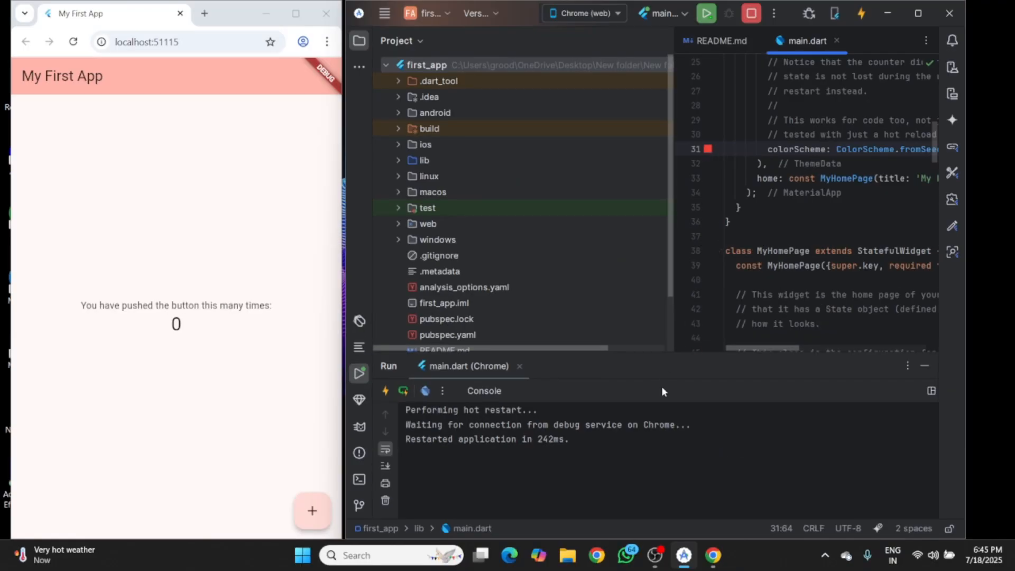
- Set the colorScheme's seedColor in main.dart to Colors.yellow and reload the running app
left_click_drag(759, 347, 814, 347)
left_click_drag(884, 152, 896, 151)
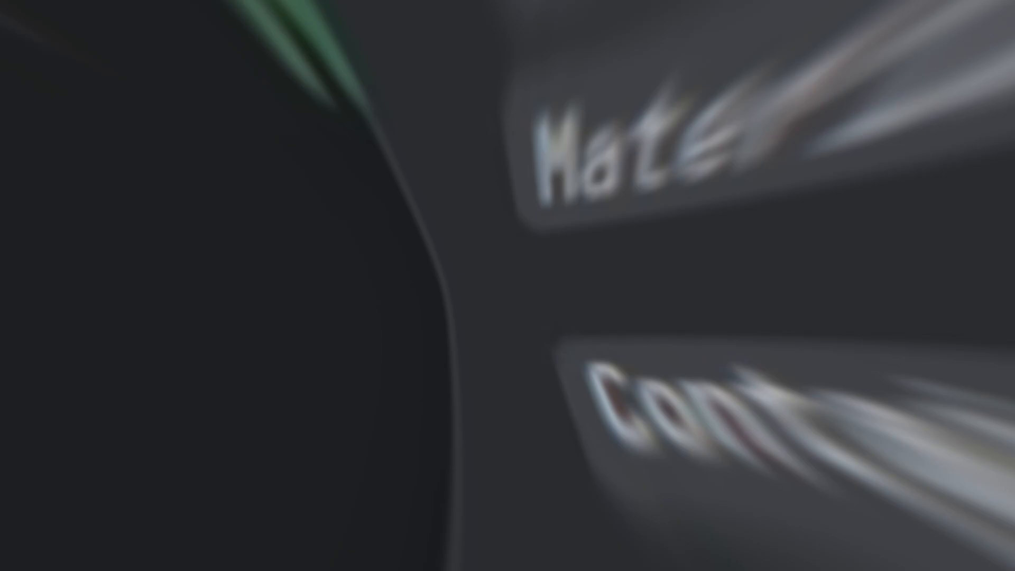
type("ye),")
key("Escape")
type("llow),")
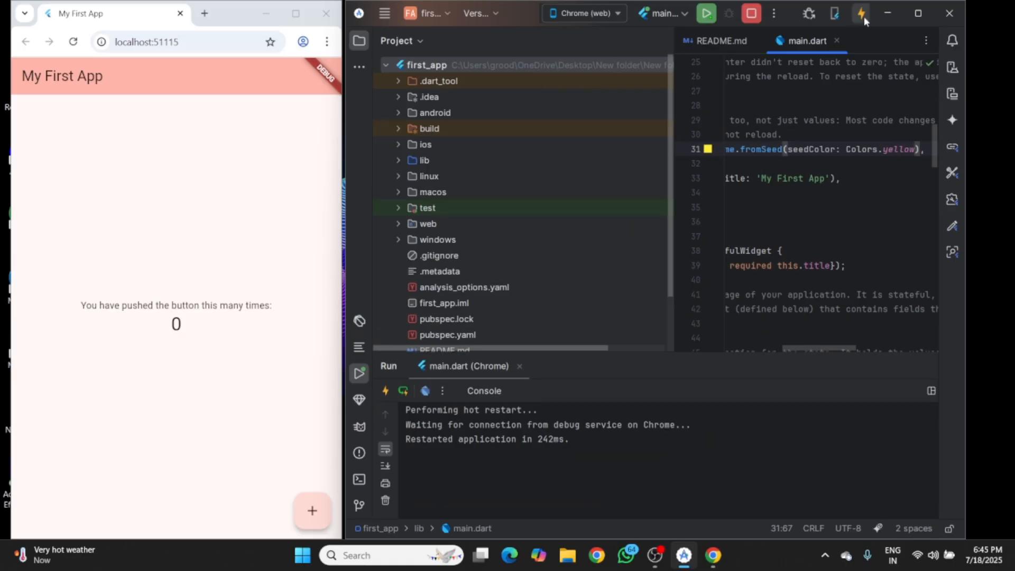
left_click(862, 14)
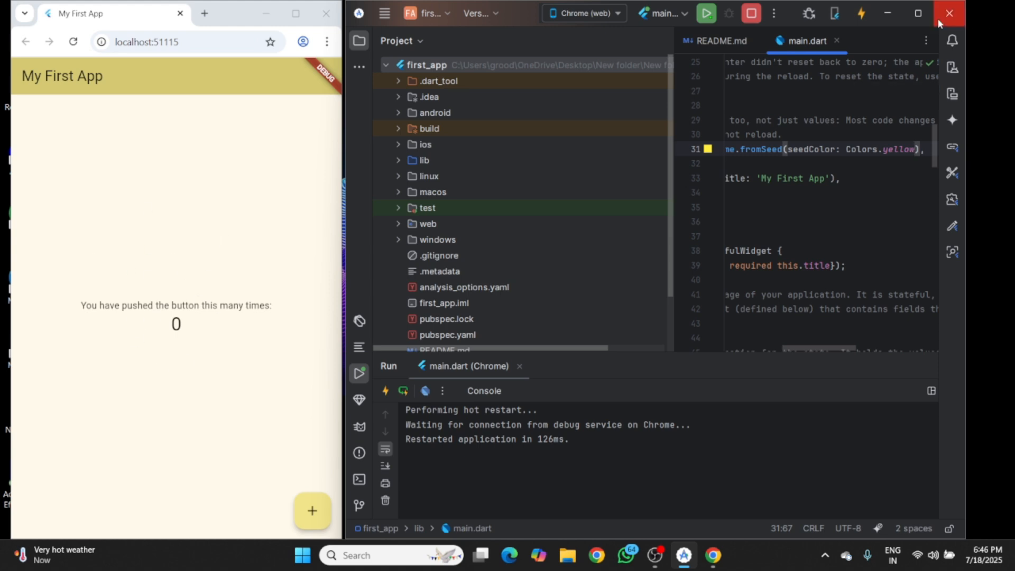
- Maximize the IDE window, close the running first_app project and exit Android Studio from its welcome window
left_click(909, 14)
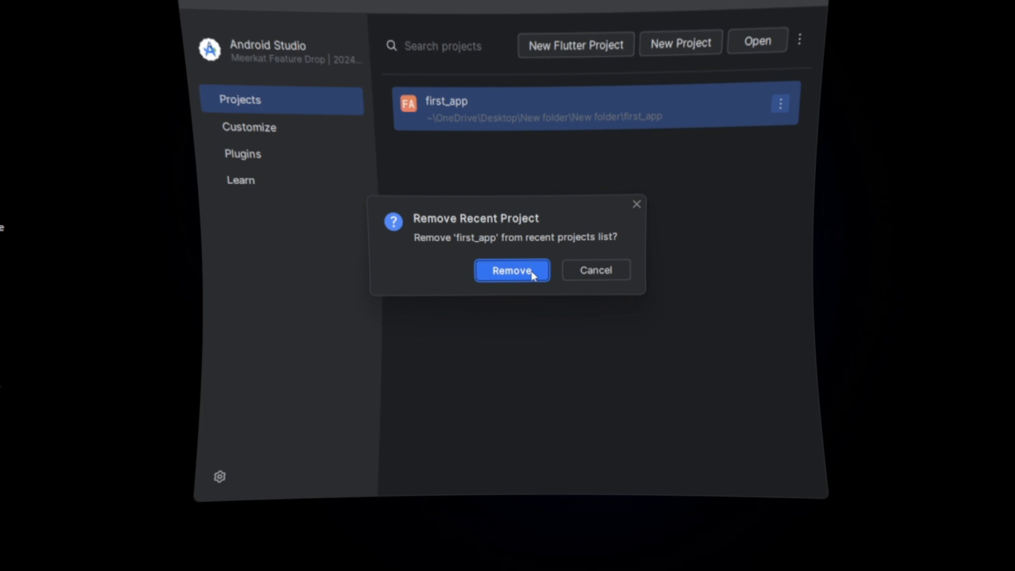
left_click(527, 272)
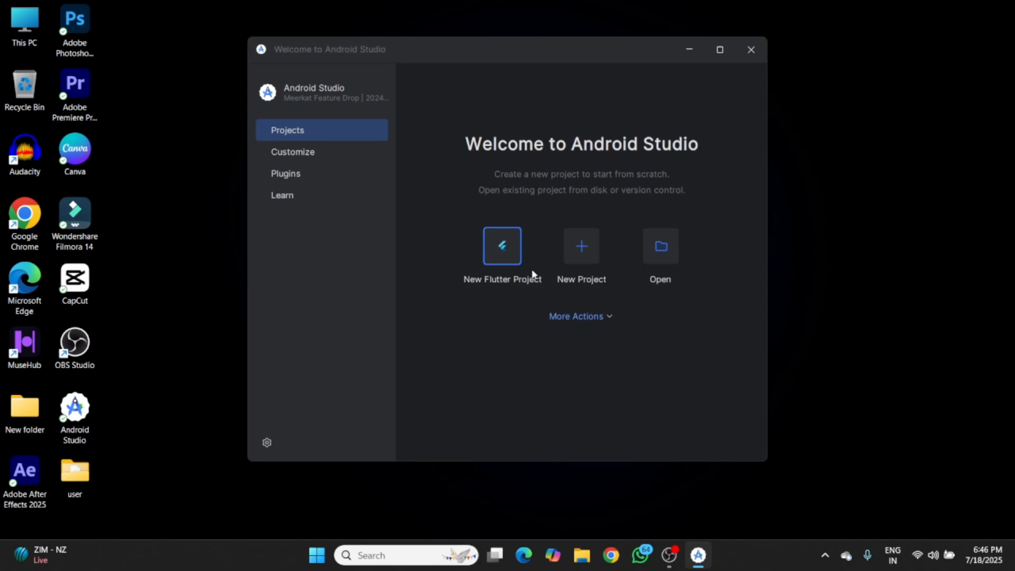
left_click(751, 50)
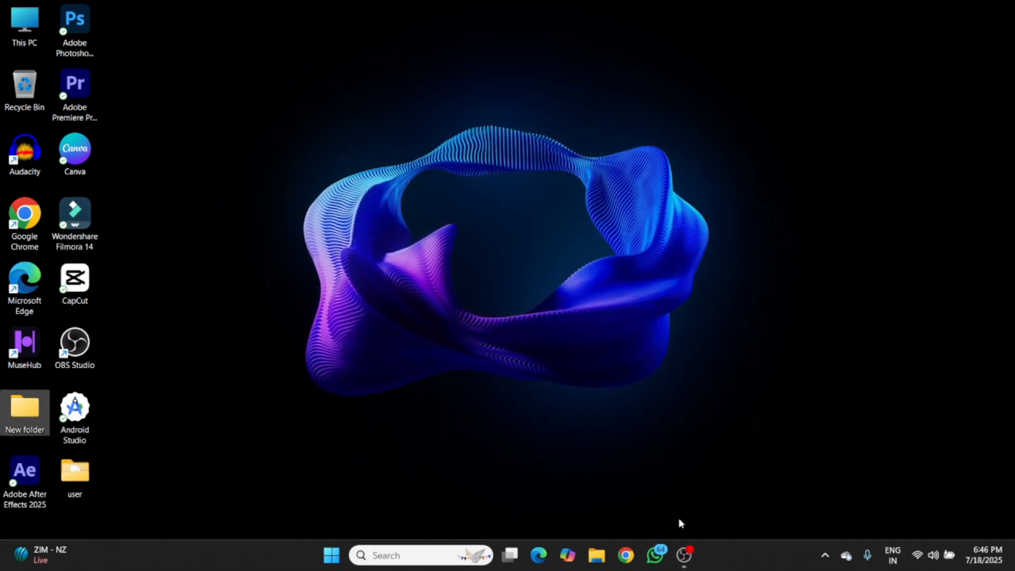
right_click(307, 130)
left_click(335, 191)
right_click(336, 191)
left_click(370, 245)
left_click(685, 556)
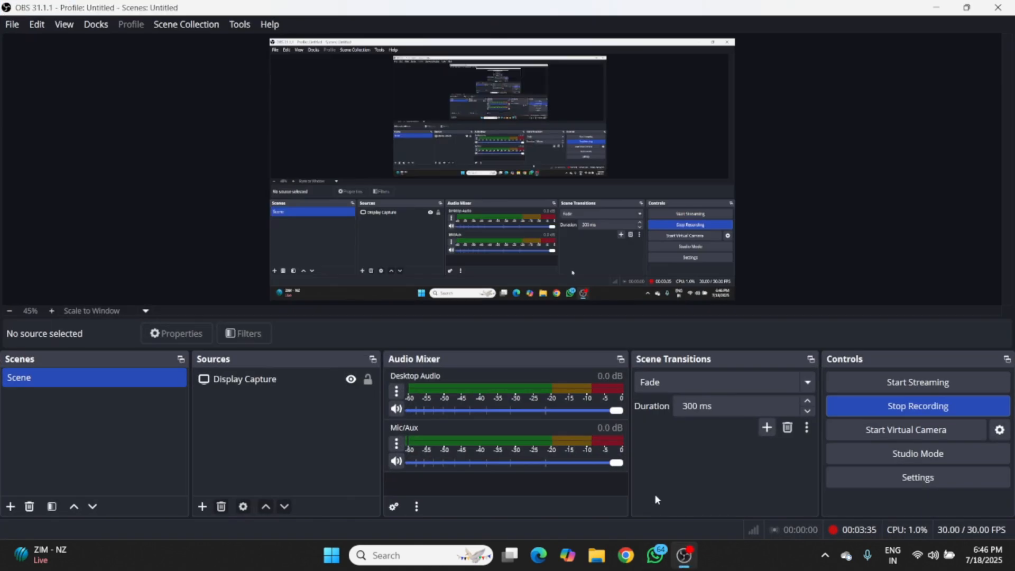